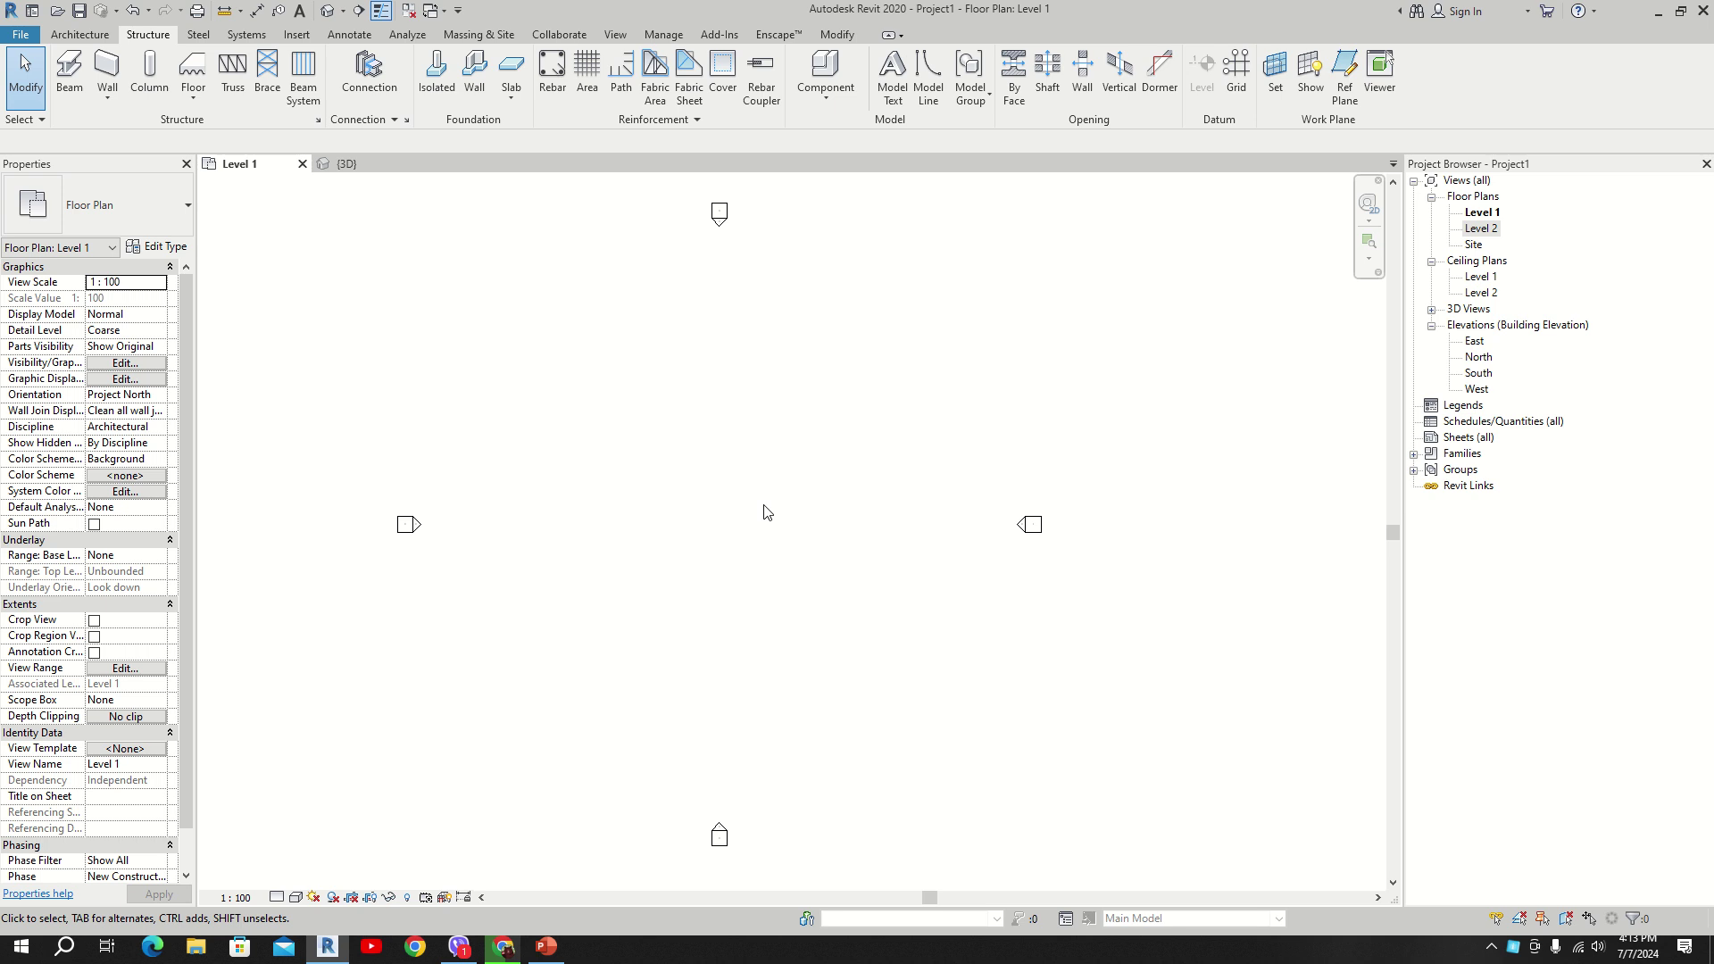
Step: Draw a rectangle of Generic - 200mm architectural walls, about 23300 by 15600 mm, in the middle of the Level 1 plan
{"action": "scroll", "coordinate": [741, 504], "scroll_direction": "up", "scroll_amount": 1}
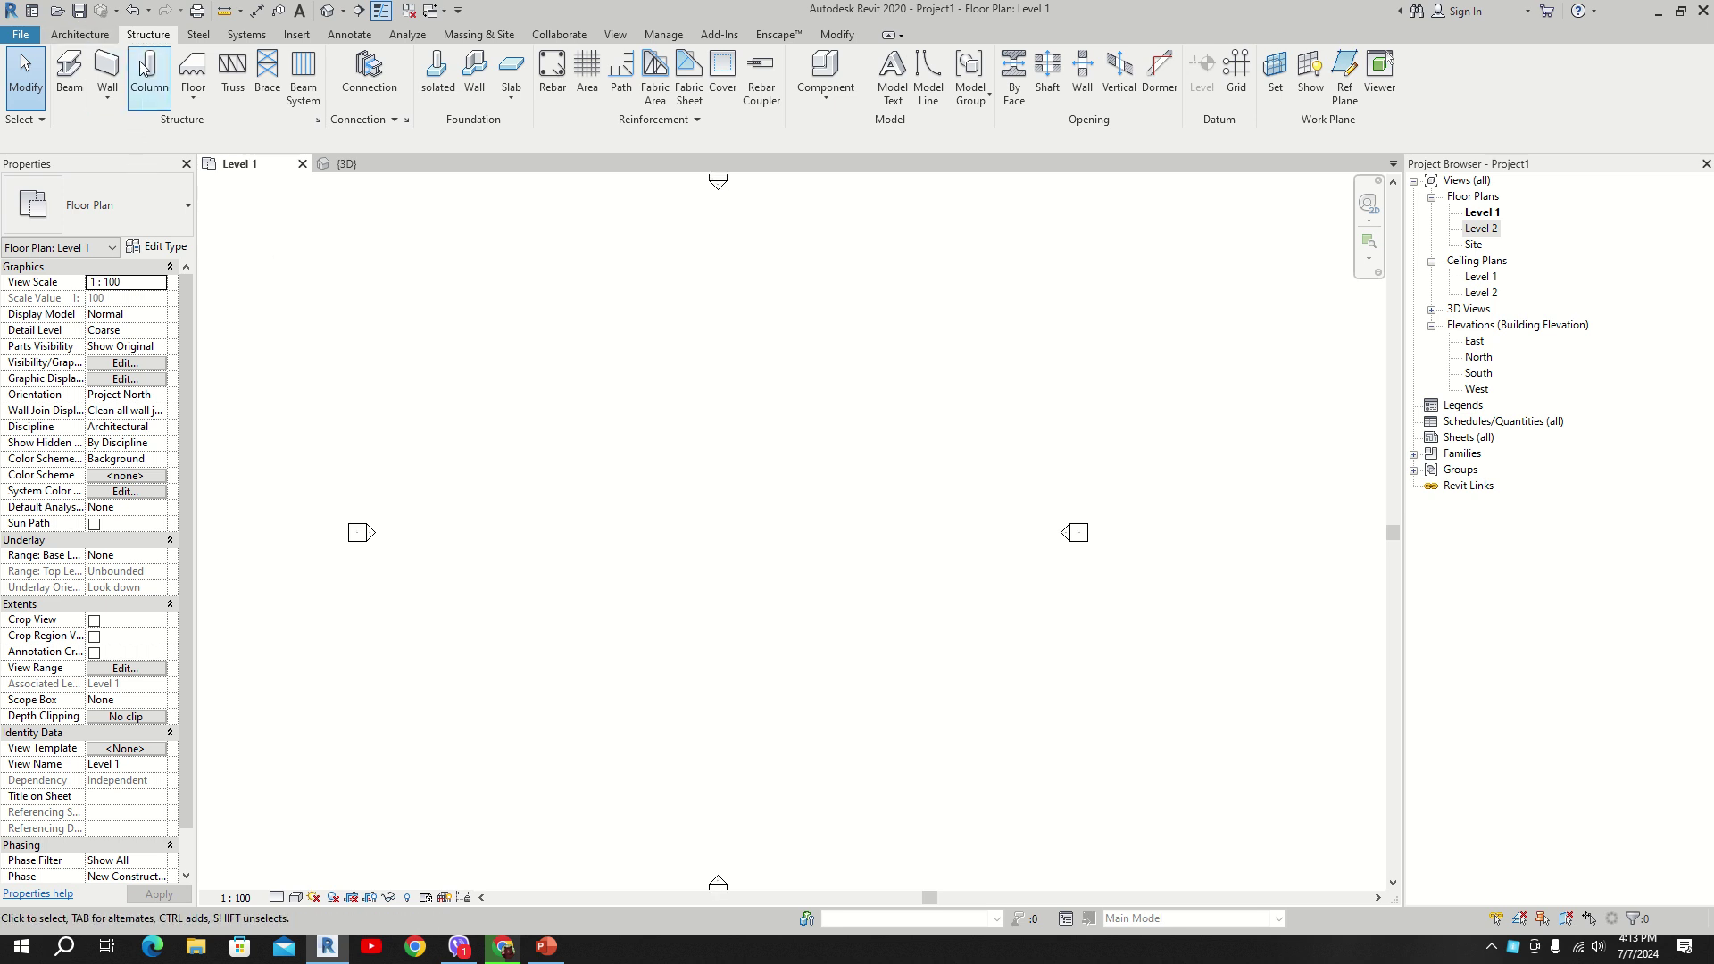
{"action": "scroll", "coordinate": [152, 85], "scroll_direction": "up", "scroll_amount": 1}
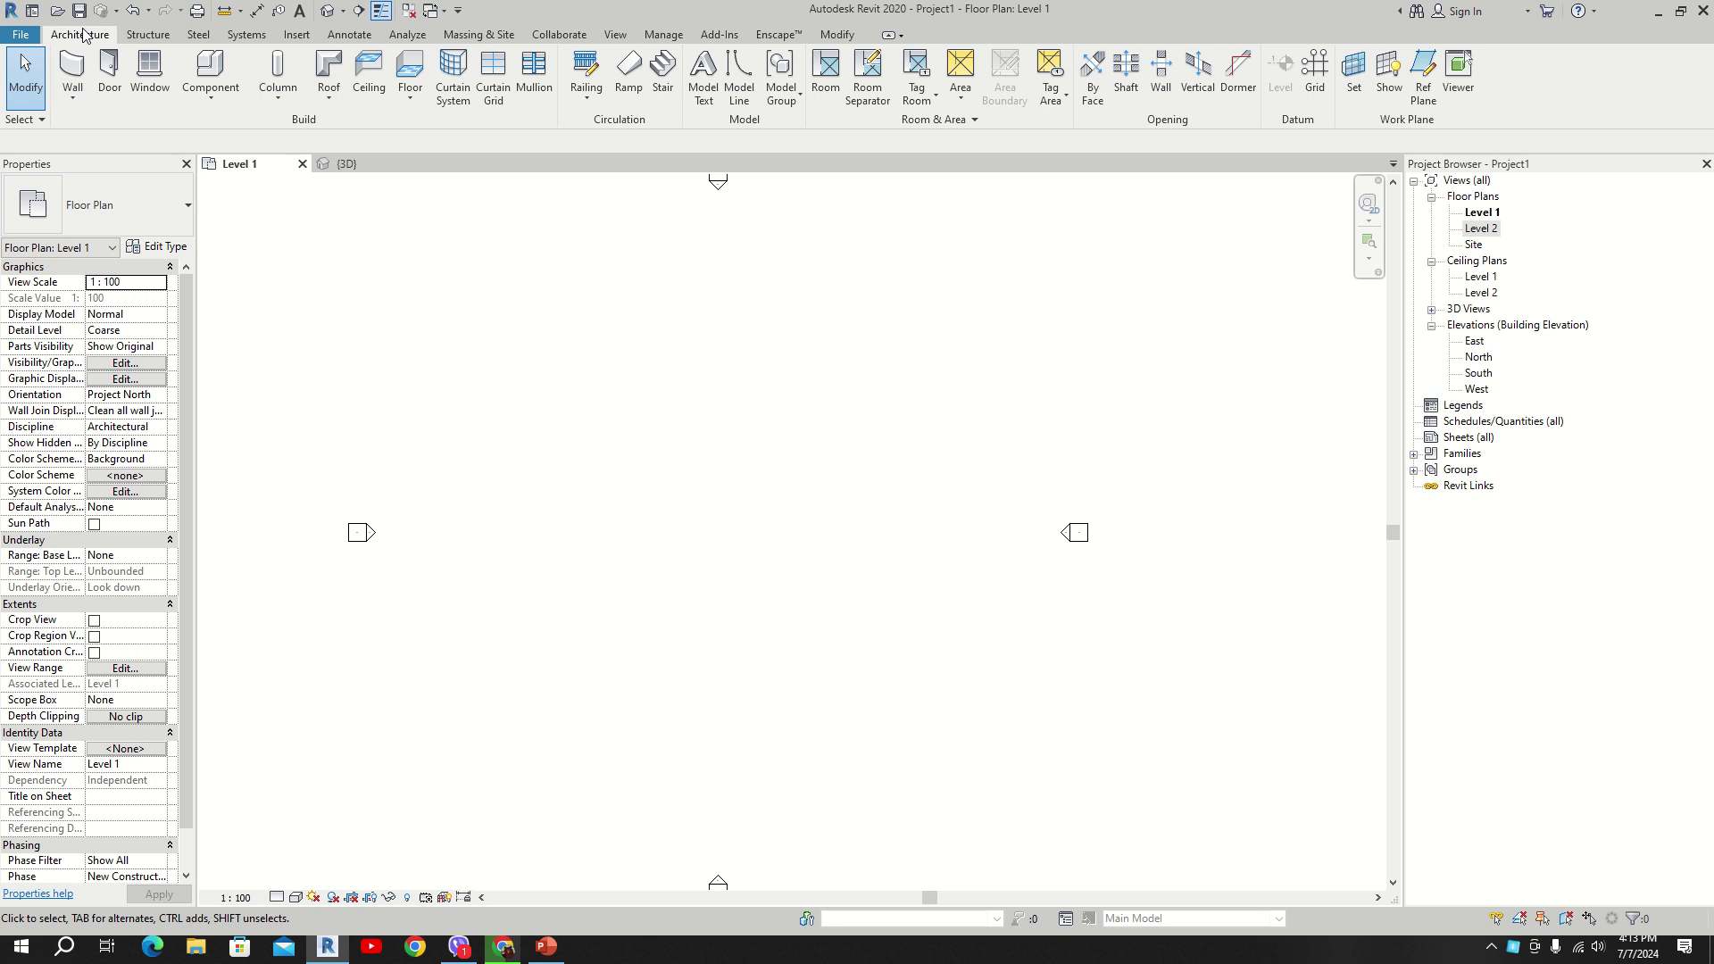
{"action": "left_click", "coordinate": [76, 101]}
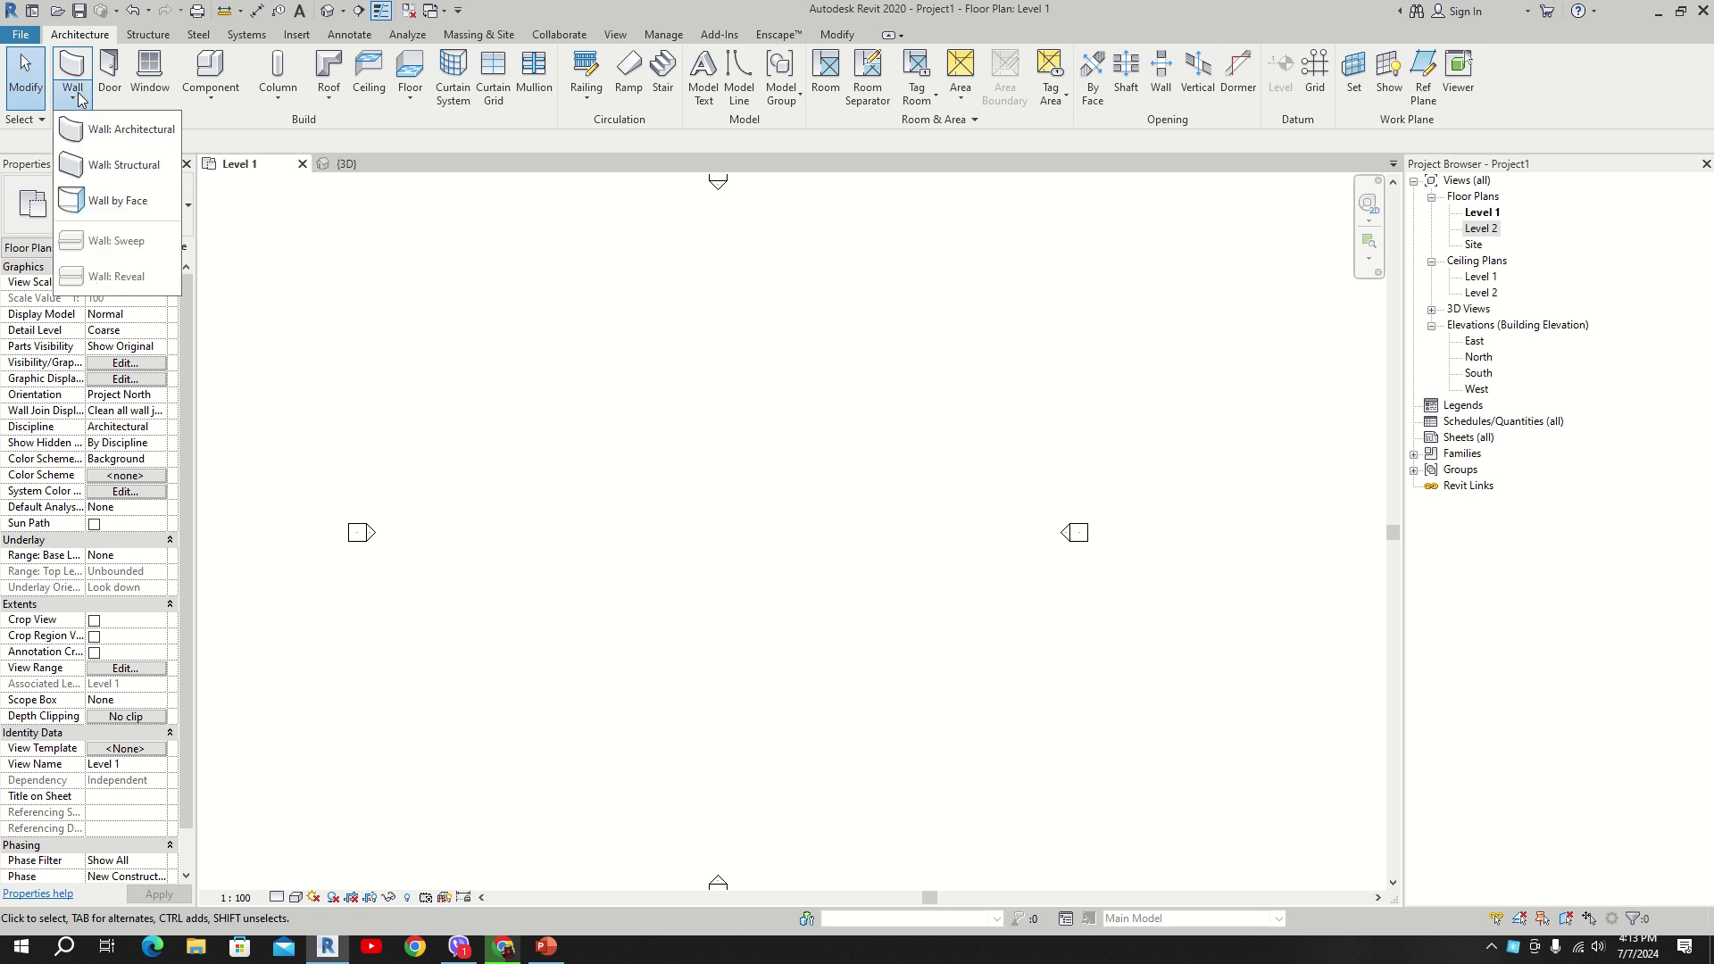
{"action": "left_click", "coordinate": [107, 128]}
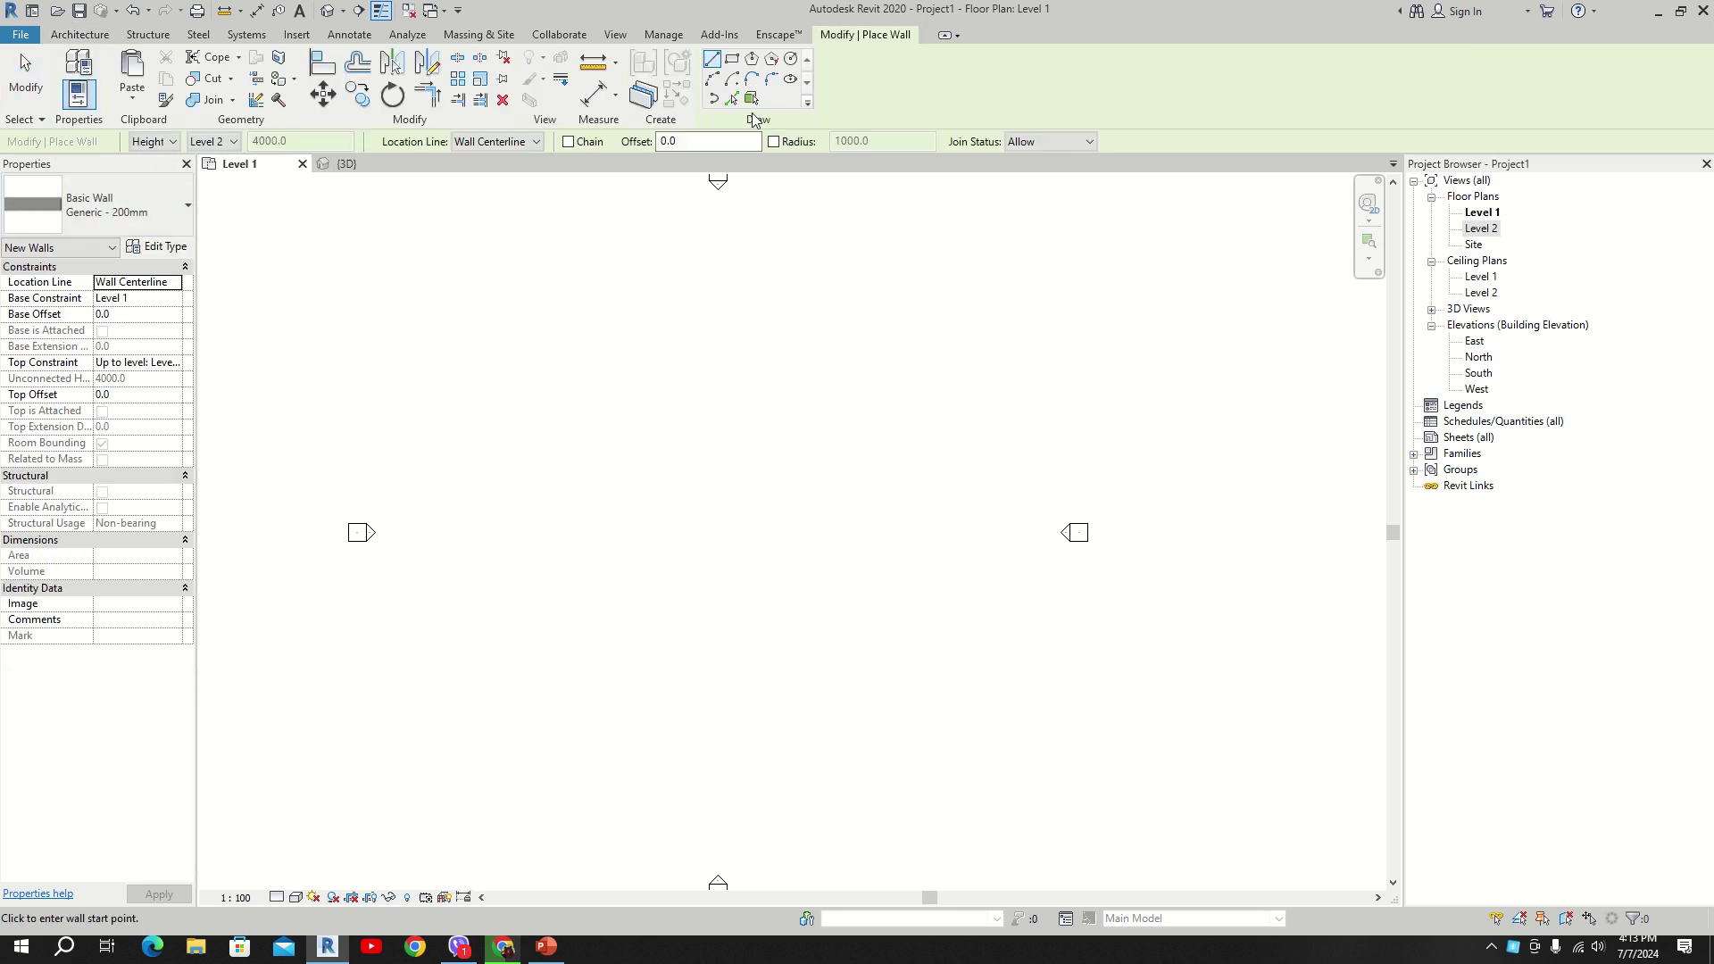
{"action": "left_click", "coordinate": [734, 61]}
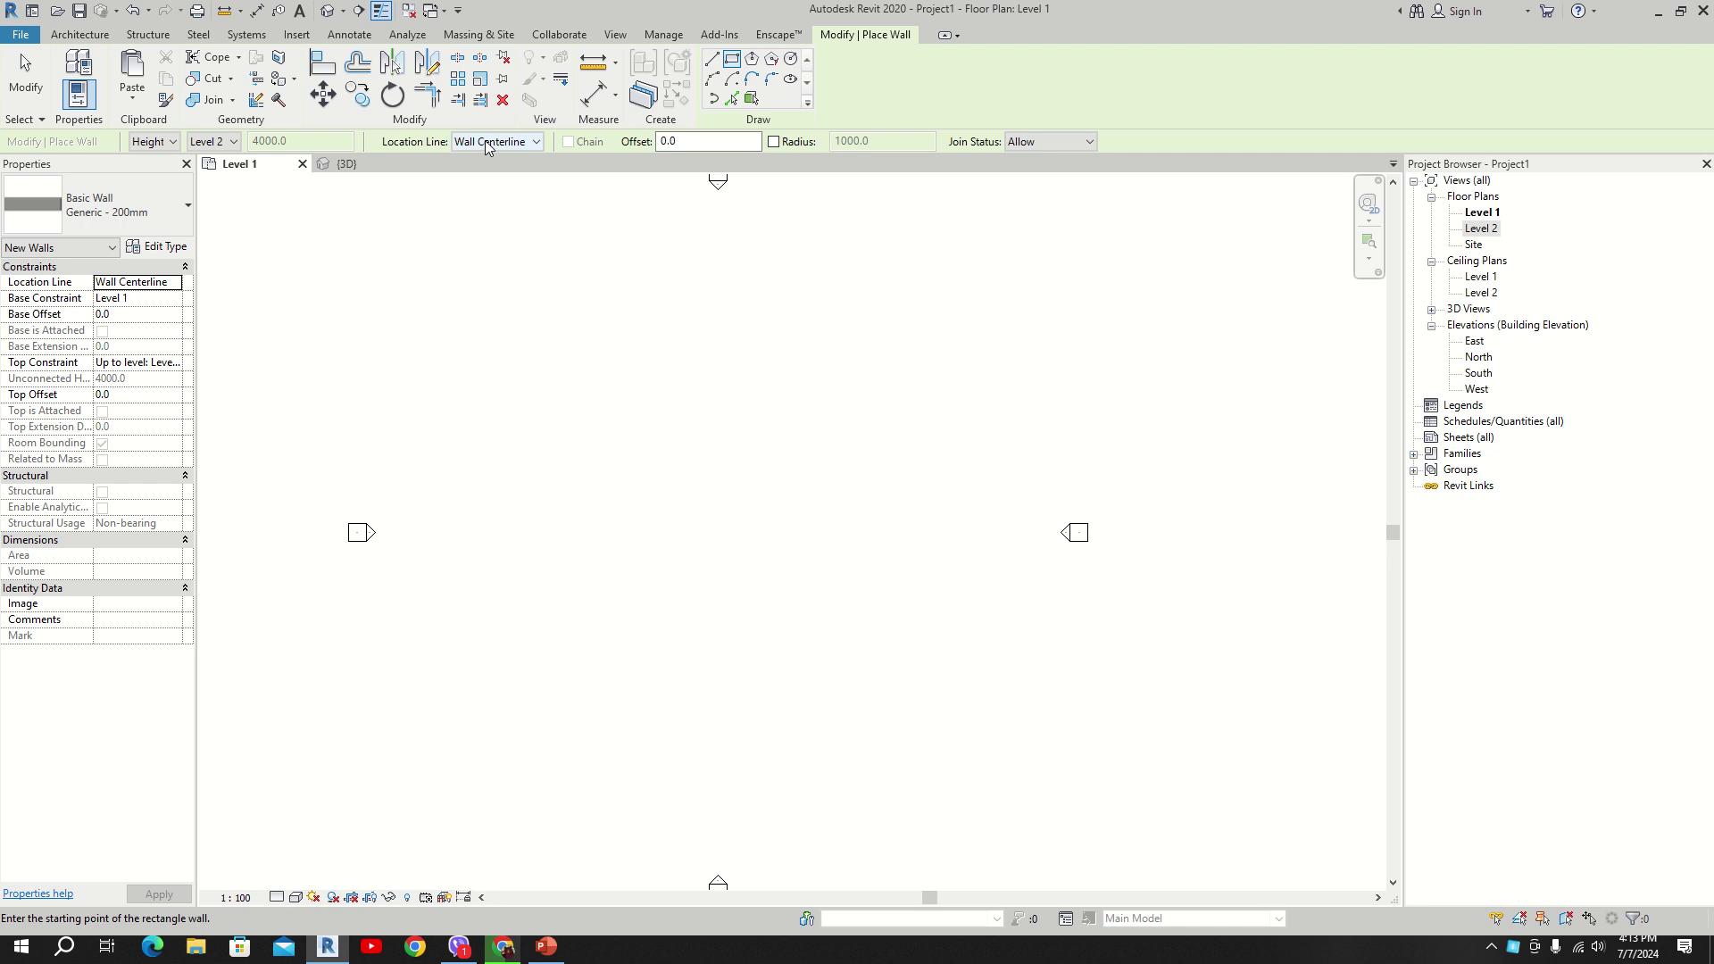
{"action": "left_click", "coordinate": [733, 140]}
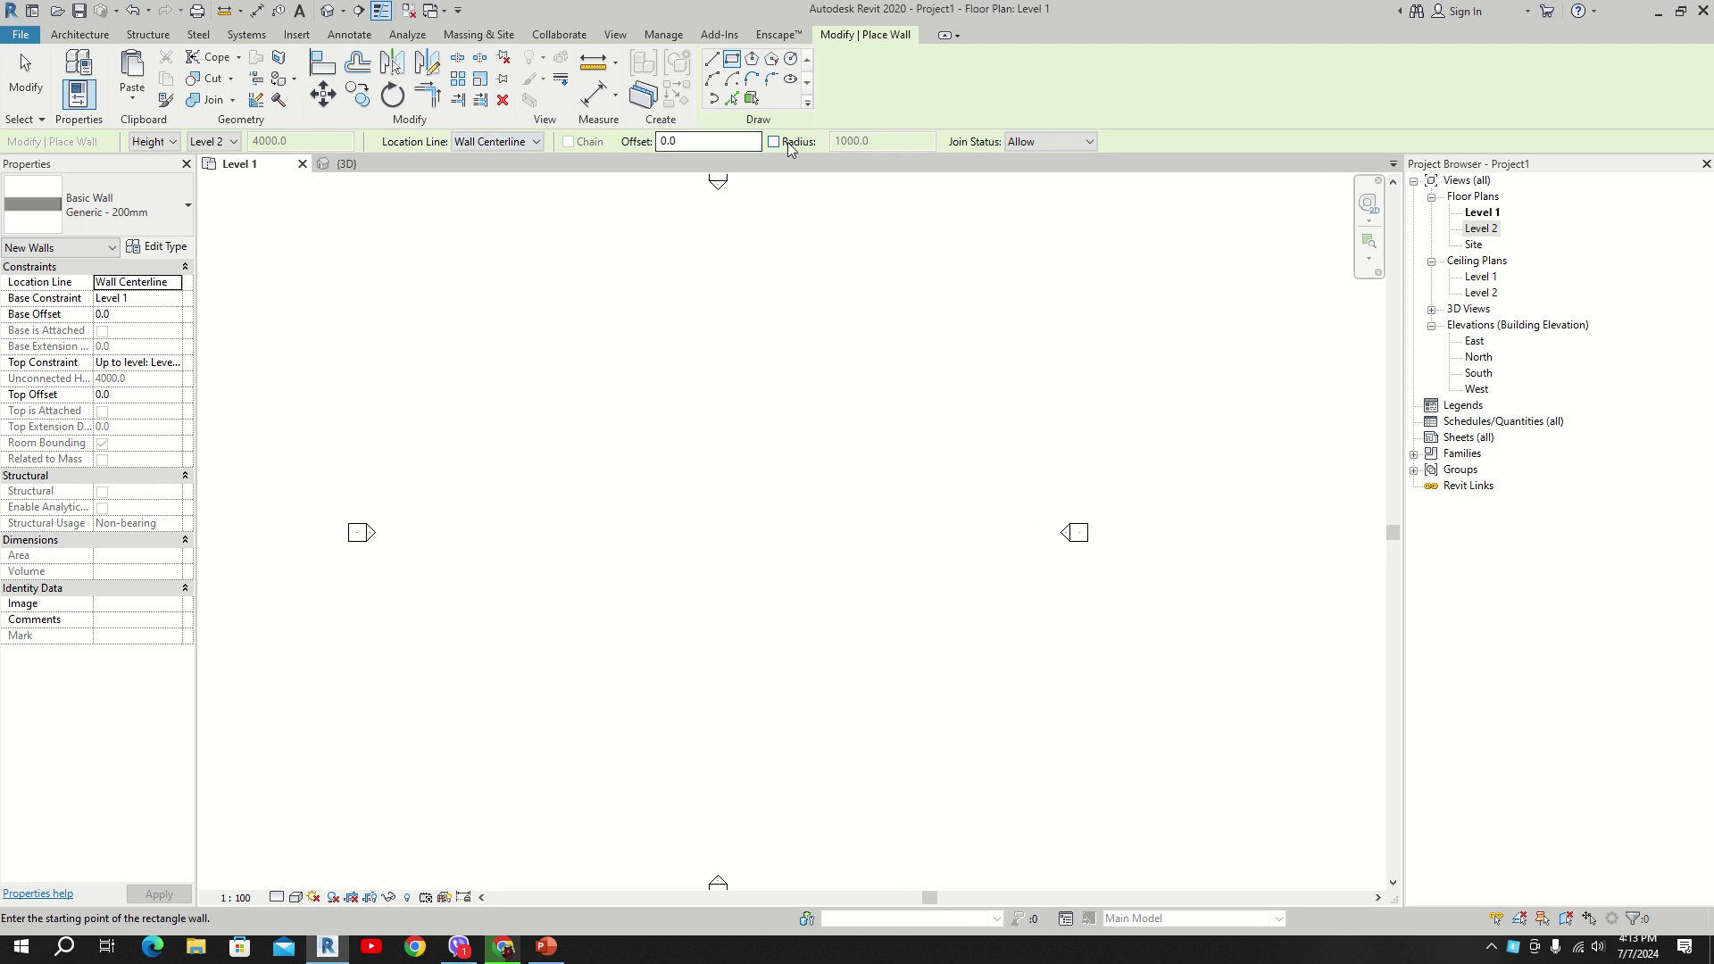
{"action": "left_click", "coordinate": [546, 403]}
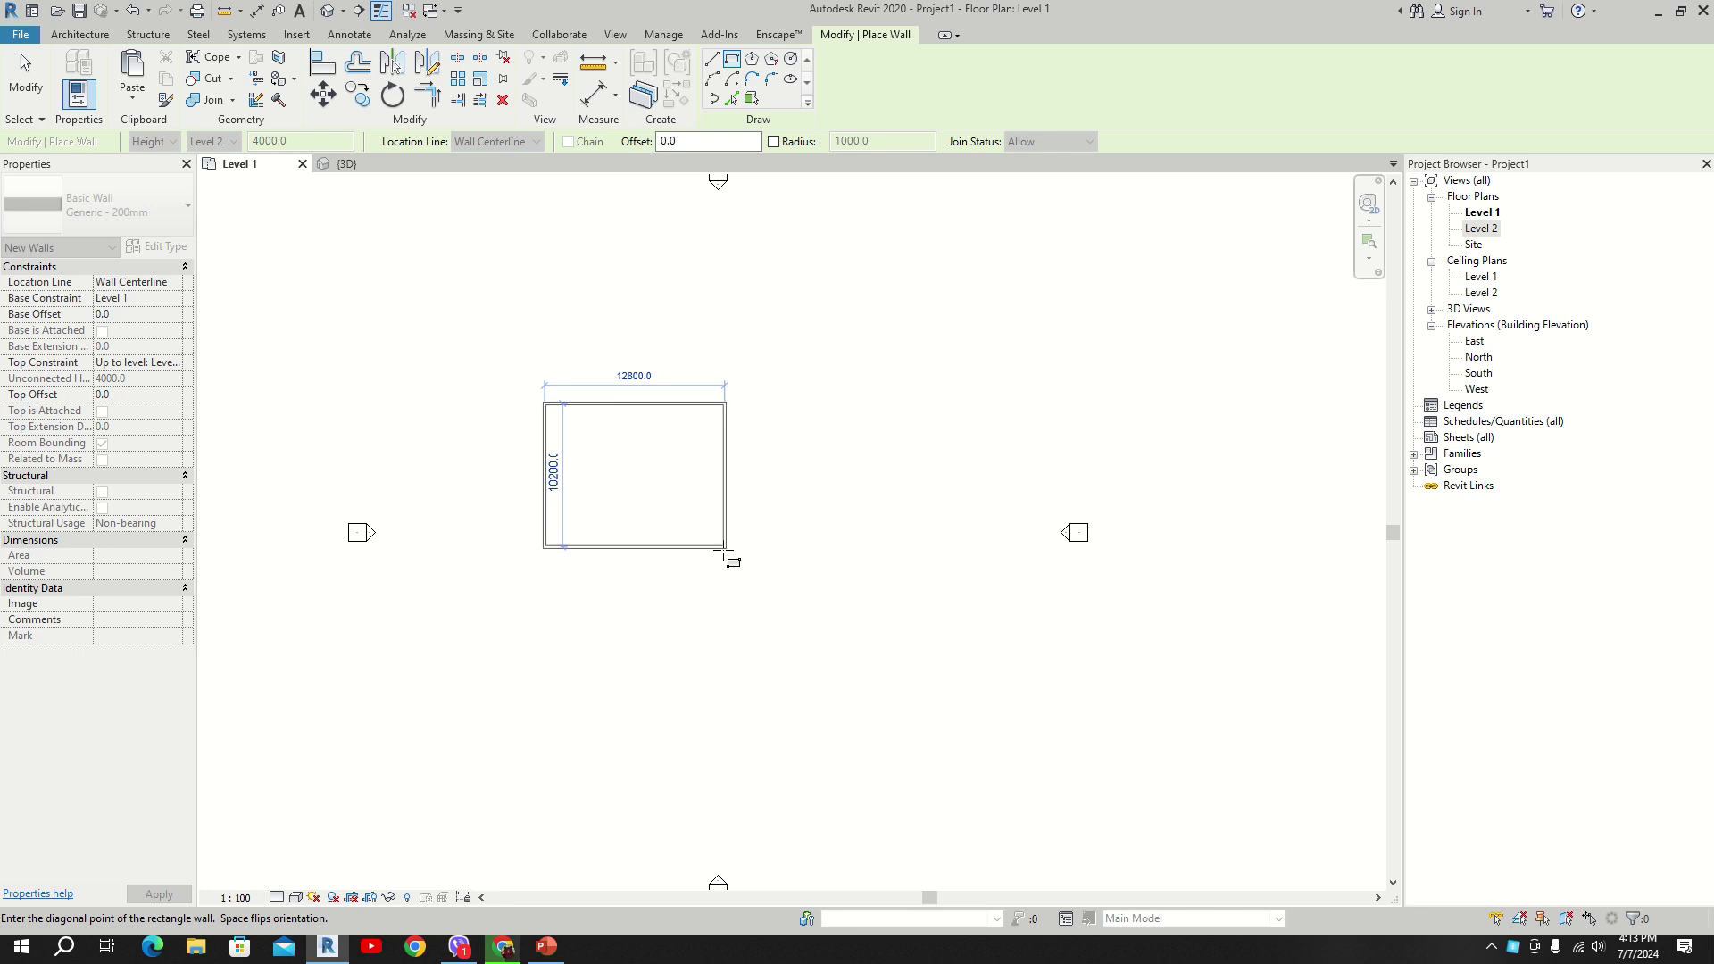
{"action": "left_click", "coordinate": [872, 622]}
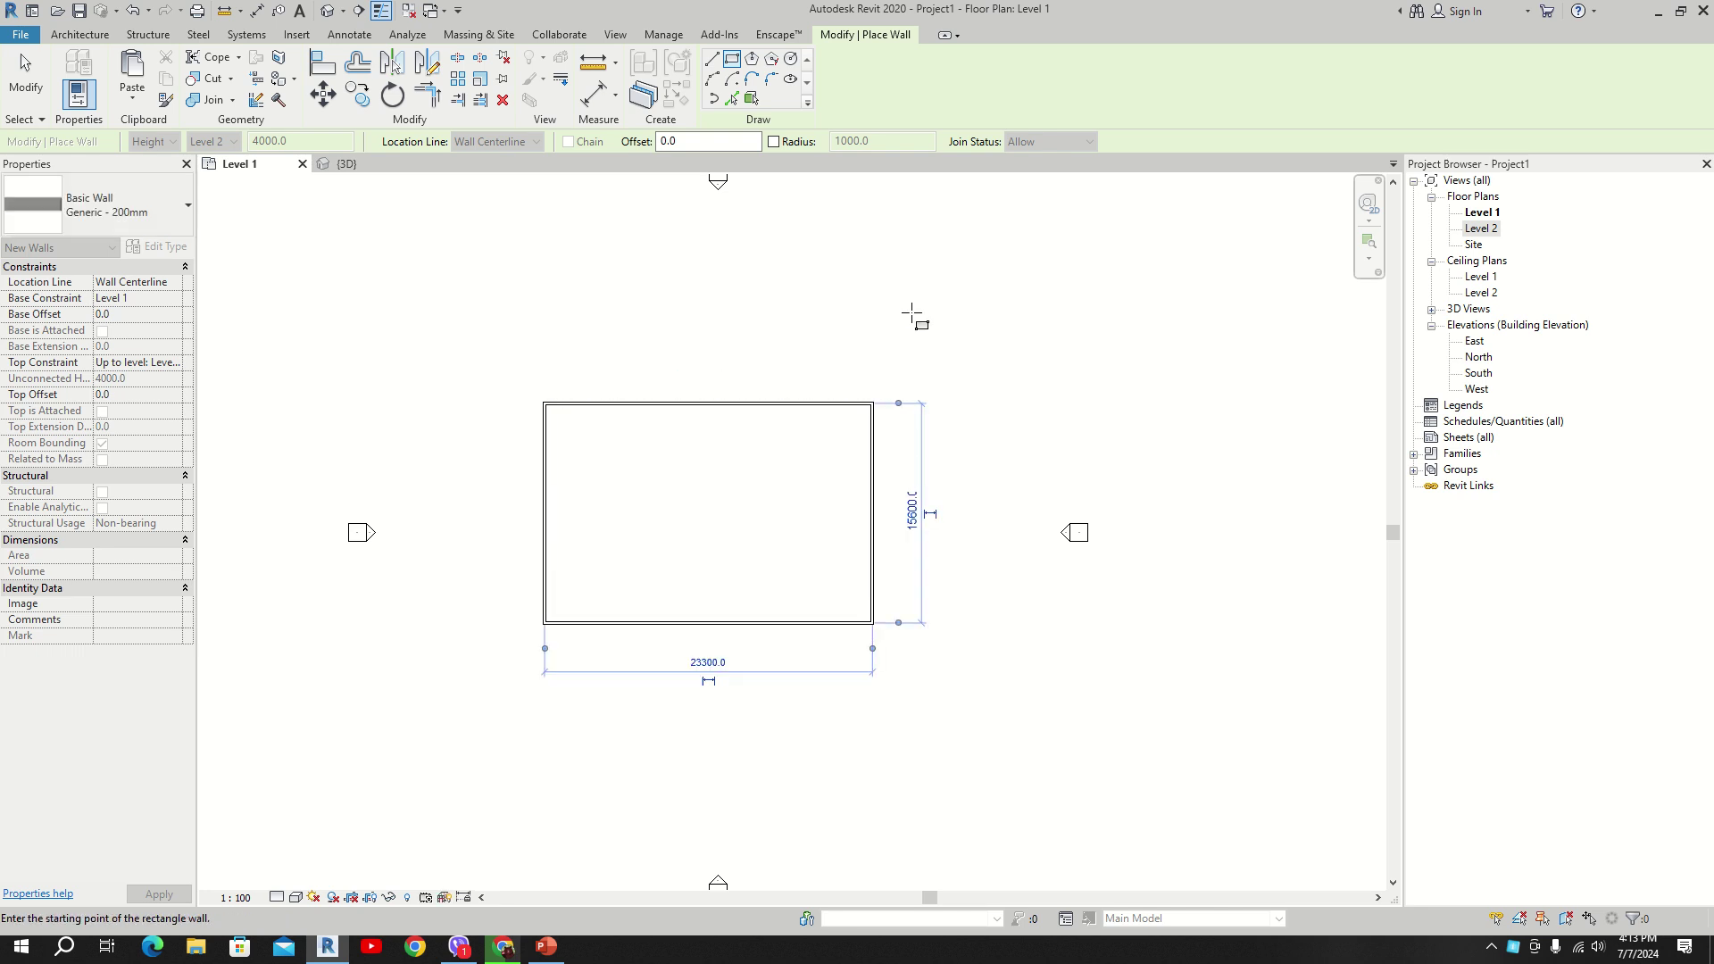
{"action": "right_click", "coordinate": [924, 323]}
{"action": "left_click", "coordinate": [970, 333]}
{"action": "scroll", "coordinate": [688, 474], "scroll_direction": "up", "scroll_amount": 1}
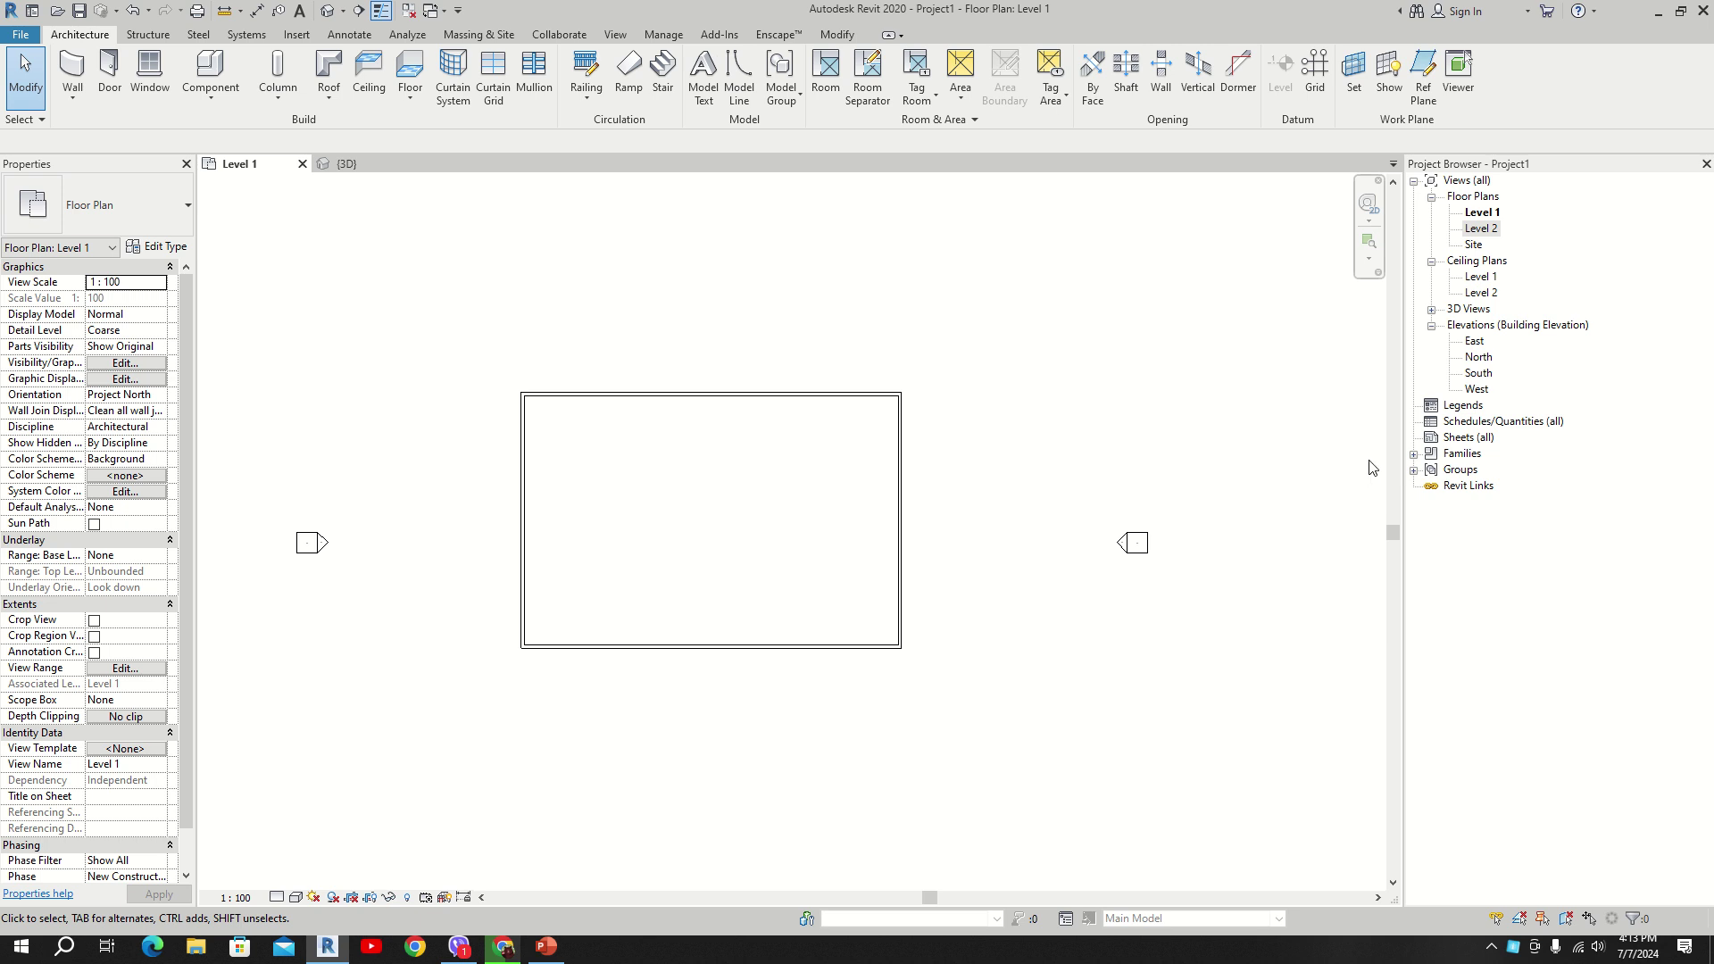
Step: On the Level 2 plan, sketch a rectangular roof footprint offset 500 mm outward from the outer corners of the walls
{"action": "double_click", "coordinate": [1481, 231]}
{"action": "middle_click_drag", "start_coordinate": [790, 391], "coordinate": [812, 383]}
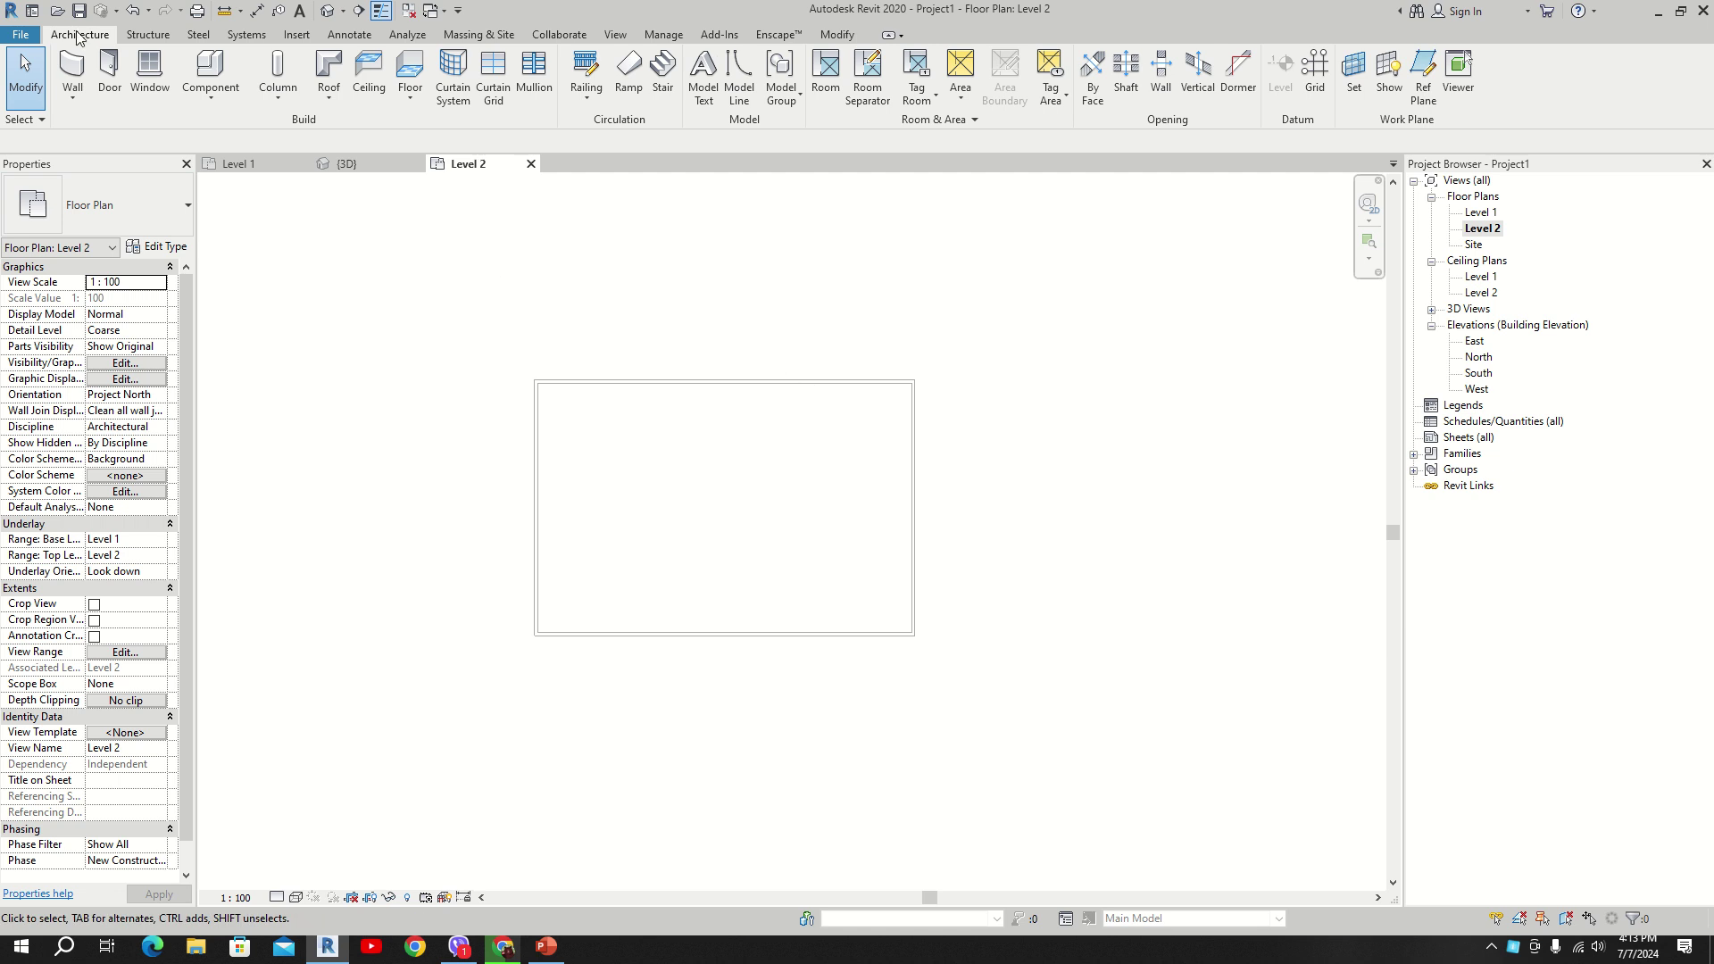
{"action": "left_click", "coordinate": [336, 108]}
{"action": "left_click", "coordinate": [352, 125]}
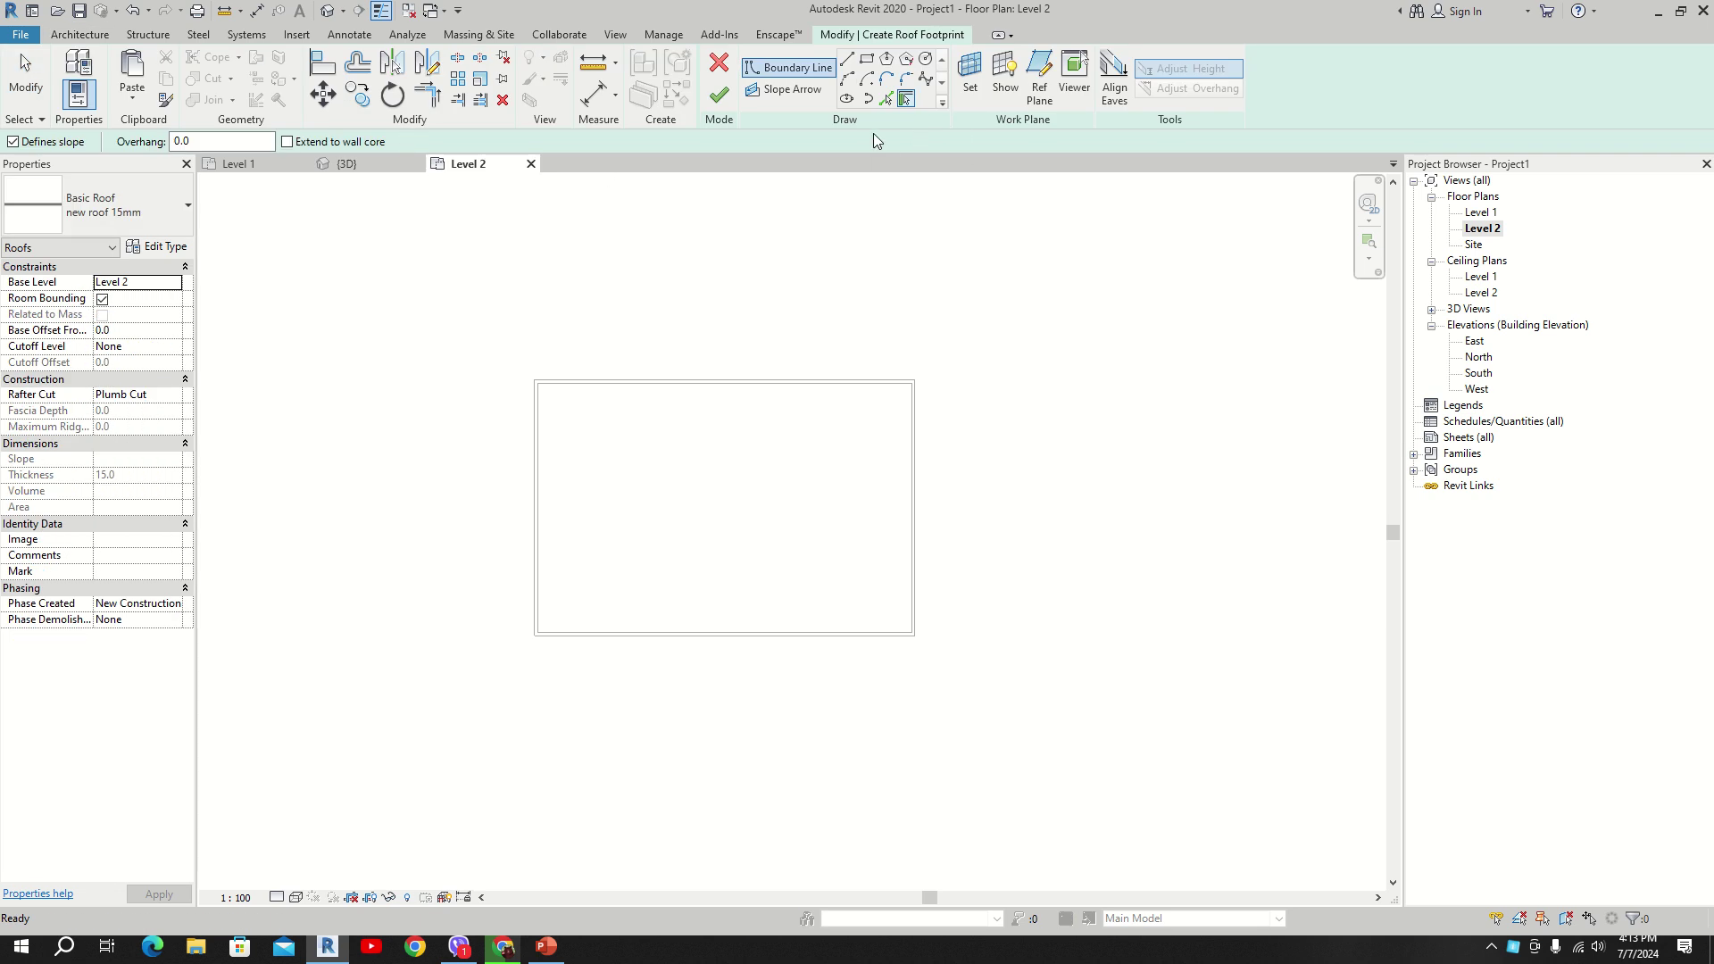
{"action": "left_click", "coordinate": [867, 59]}
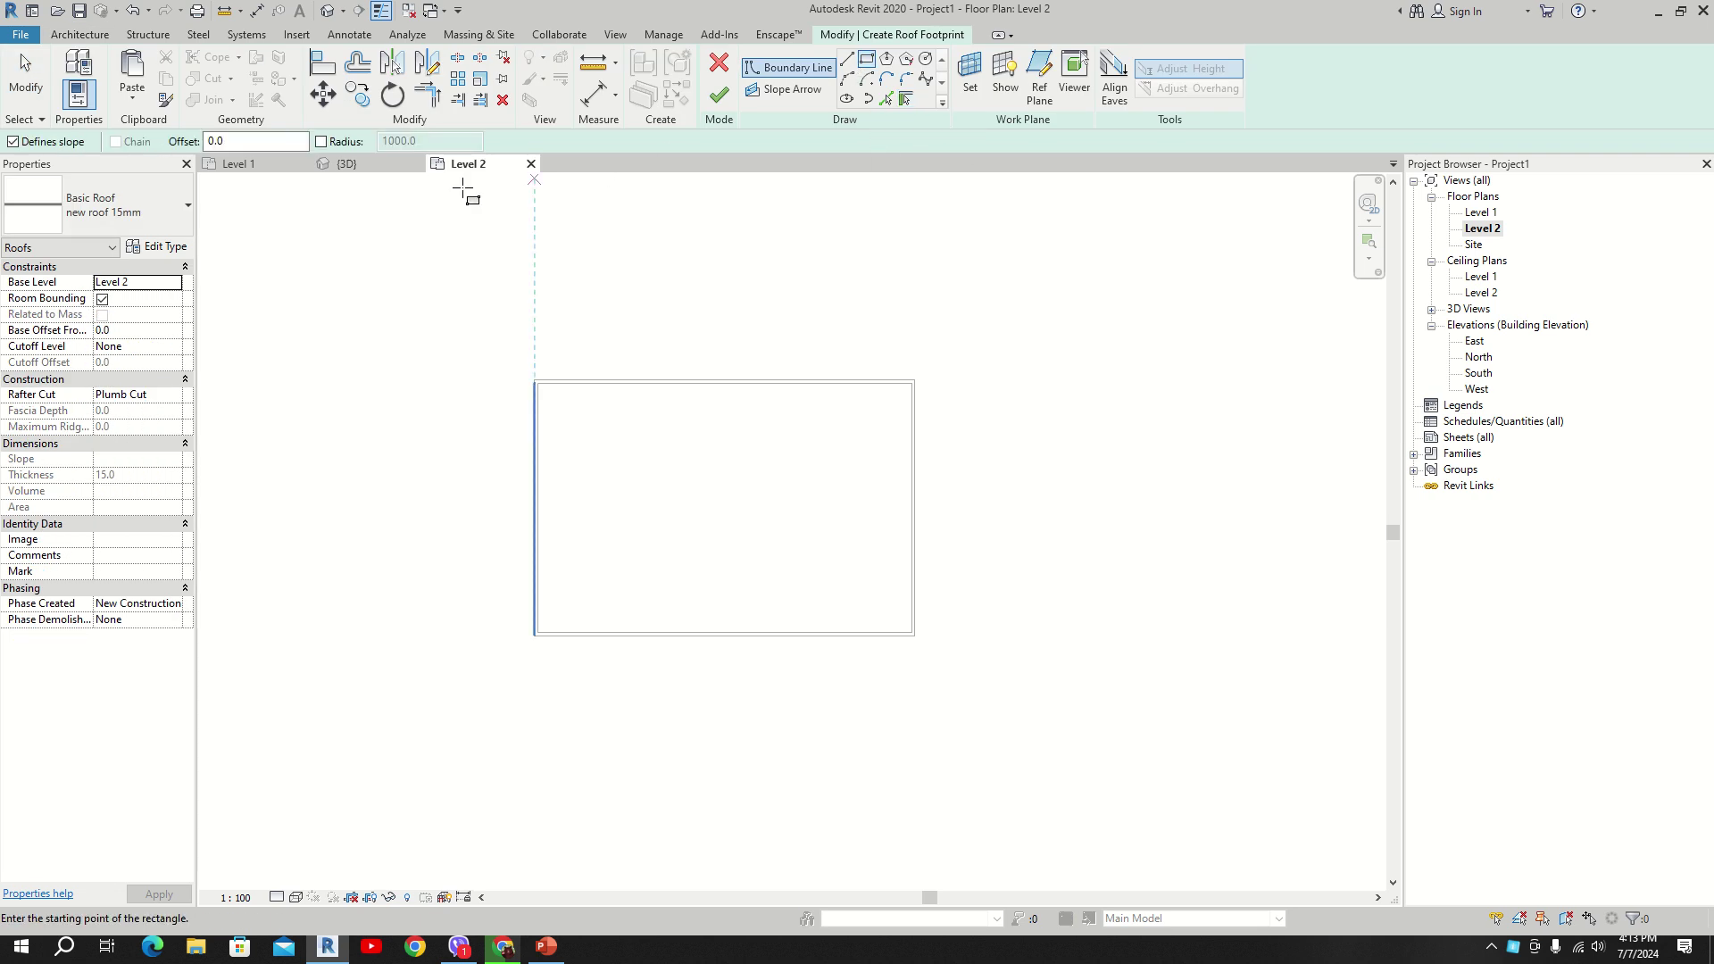
{"action": "left_click", "coordinate": [196, 147]}
{"action": "type", "text": "50"}
{"action": "left_click", "coordinate": [536, 382]}
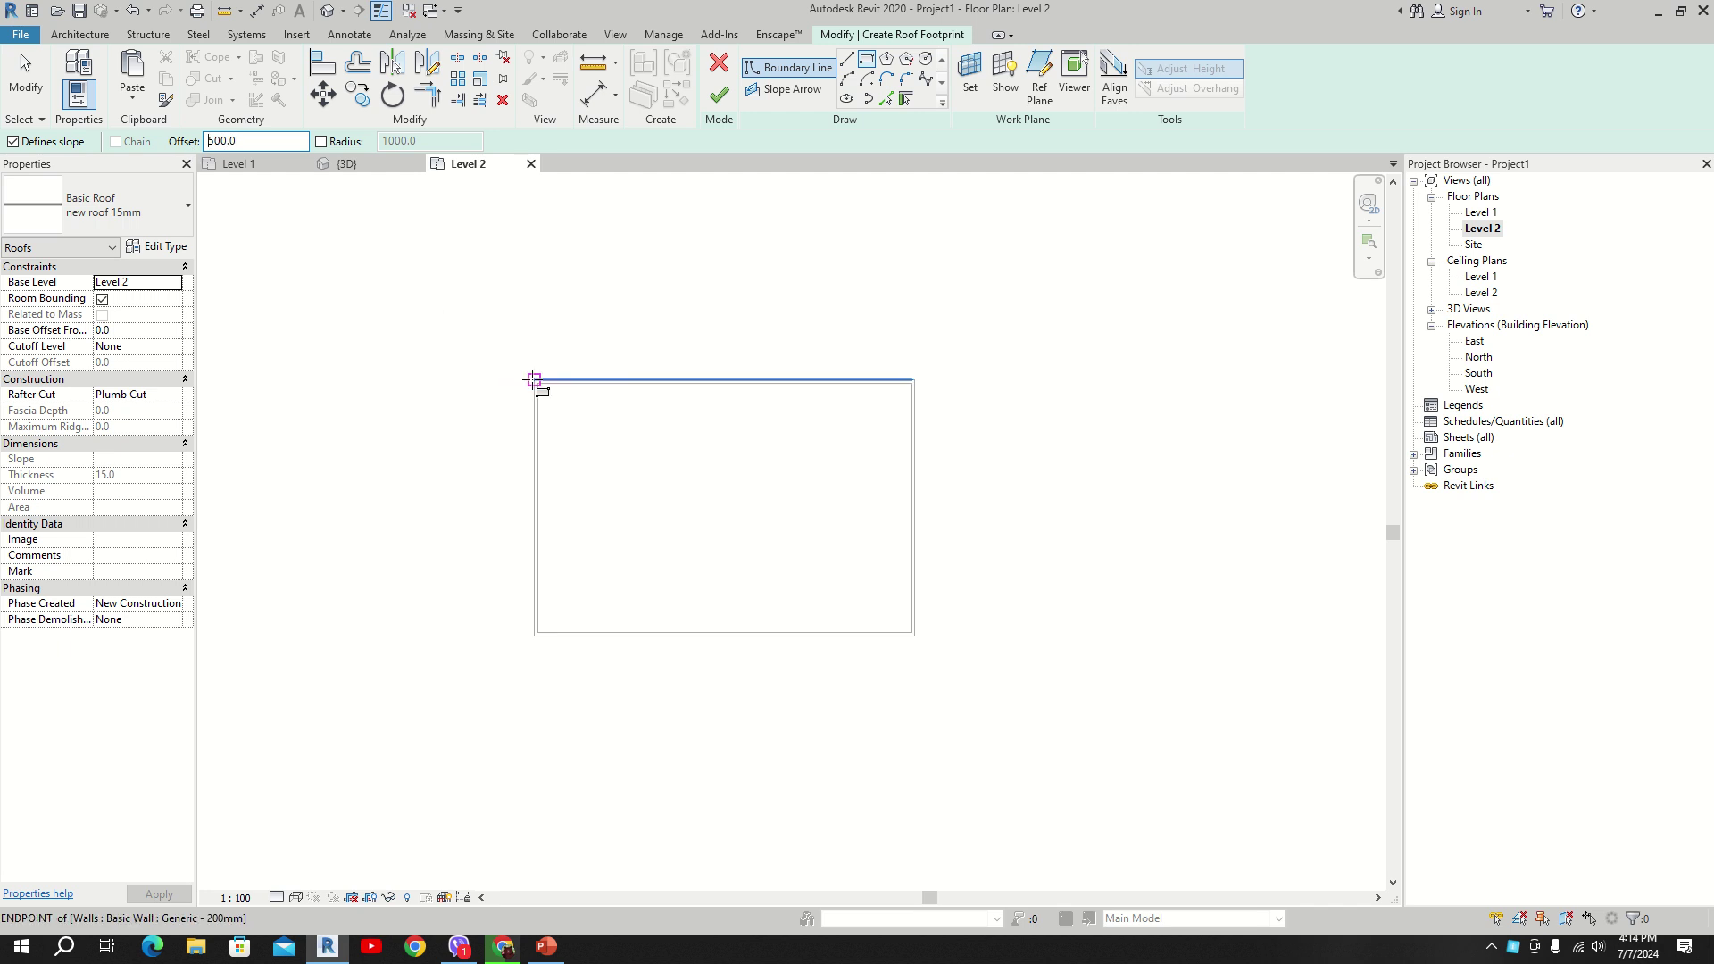
{"action": "left_click", "coordinate": [913, 634]}
{"action": "right_click", "coordinate": [1029, 453]}
{"action": "right_click", "coordinate": [1043, 460]}
{"action": "left_click", "coordinate": [1063, 466]}
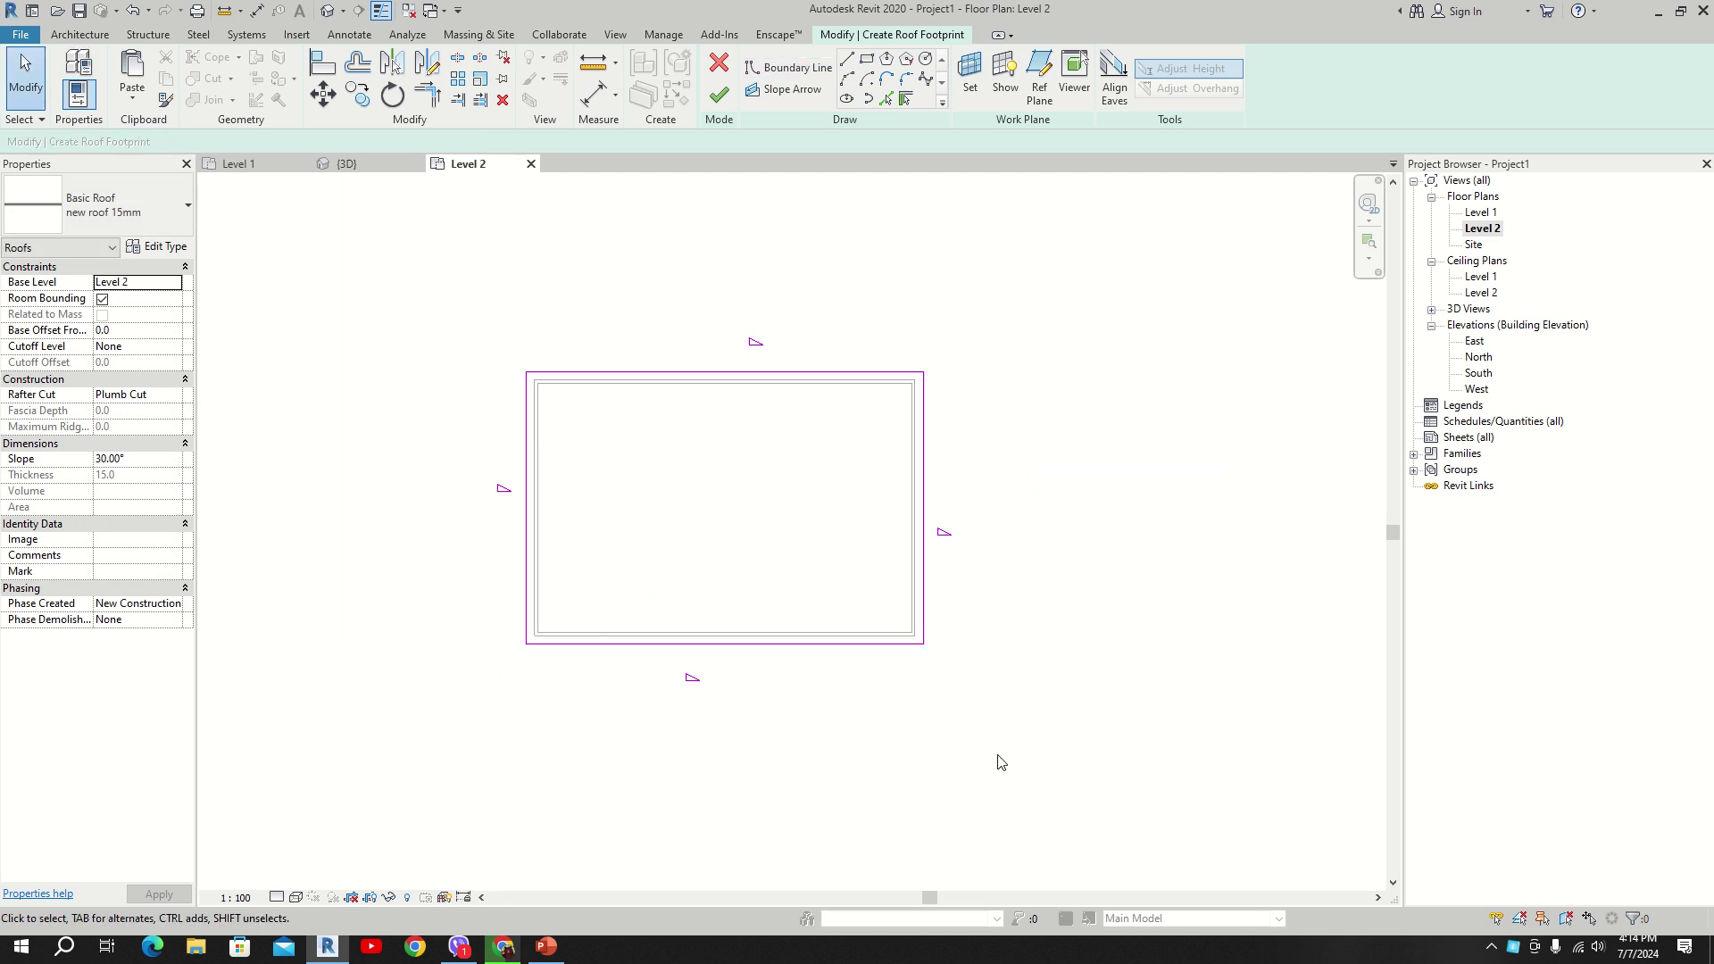
Step: Remove the slope definition from the west, east and south edges of the roof footprint
{"action": "left_click_drag", "start_coordinate": [1026, 781], "coordinate": [386, 473]}
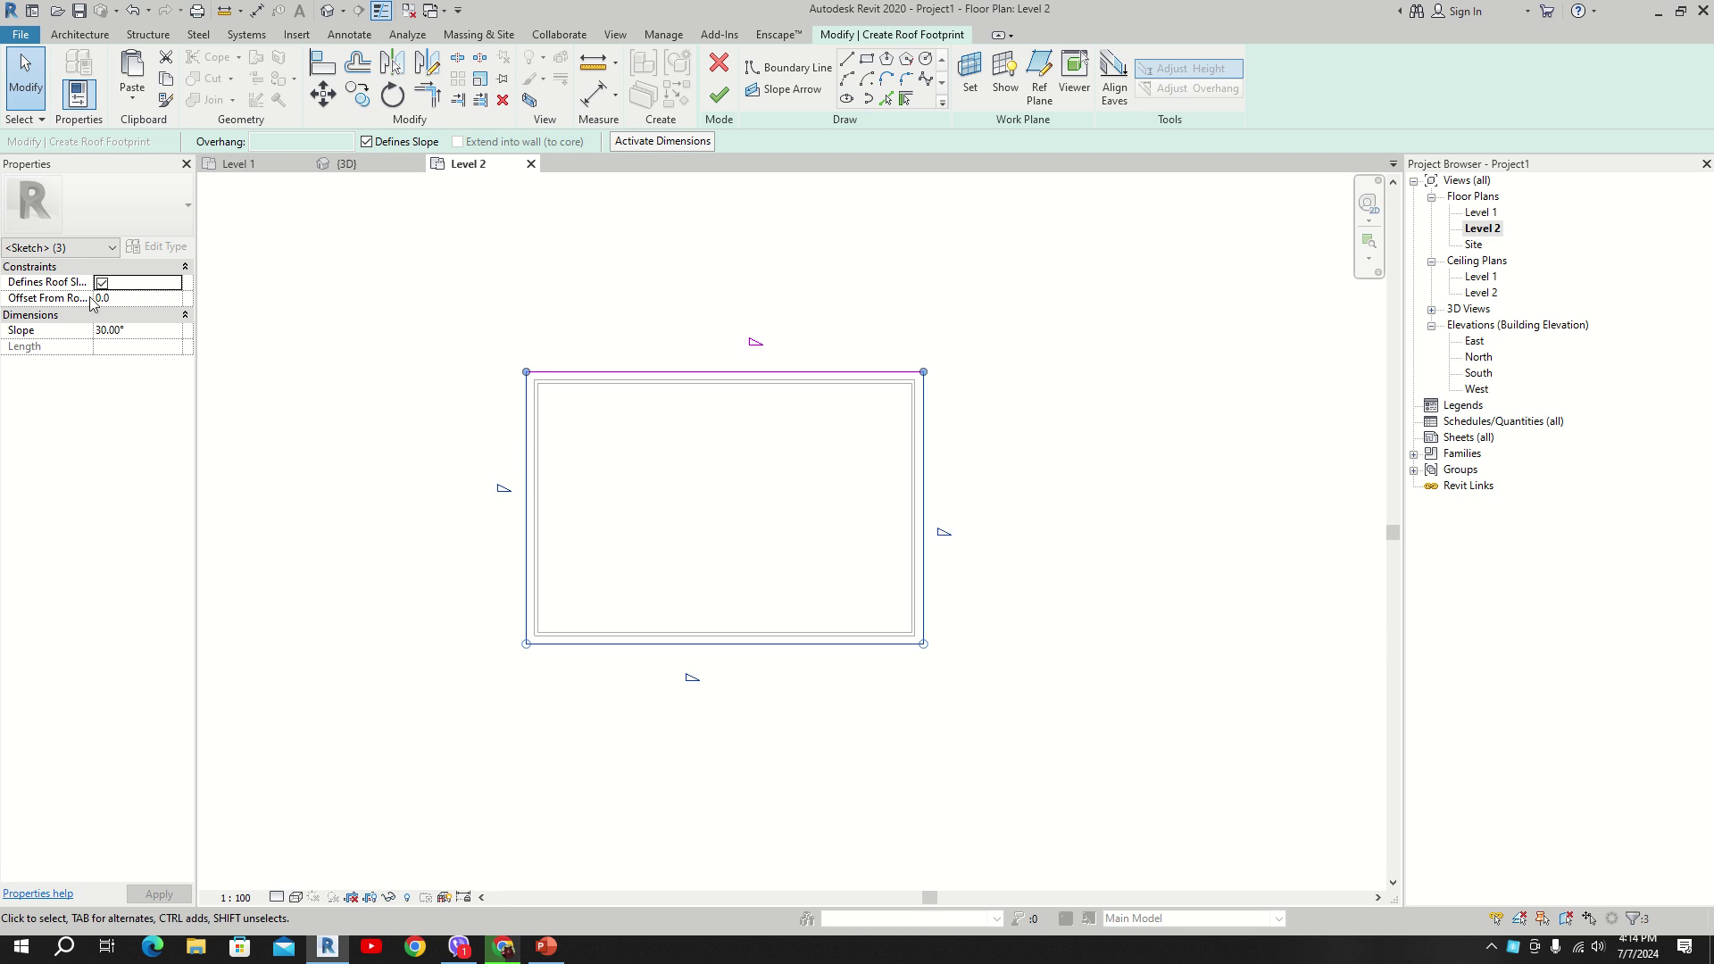
{"action": "left_click", "coordinate": [149, 330]}
{"action": "left_click", "coordinate": [102, 284]}
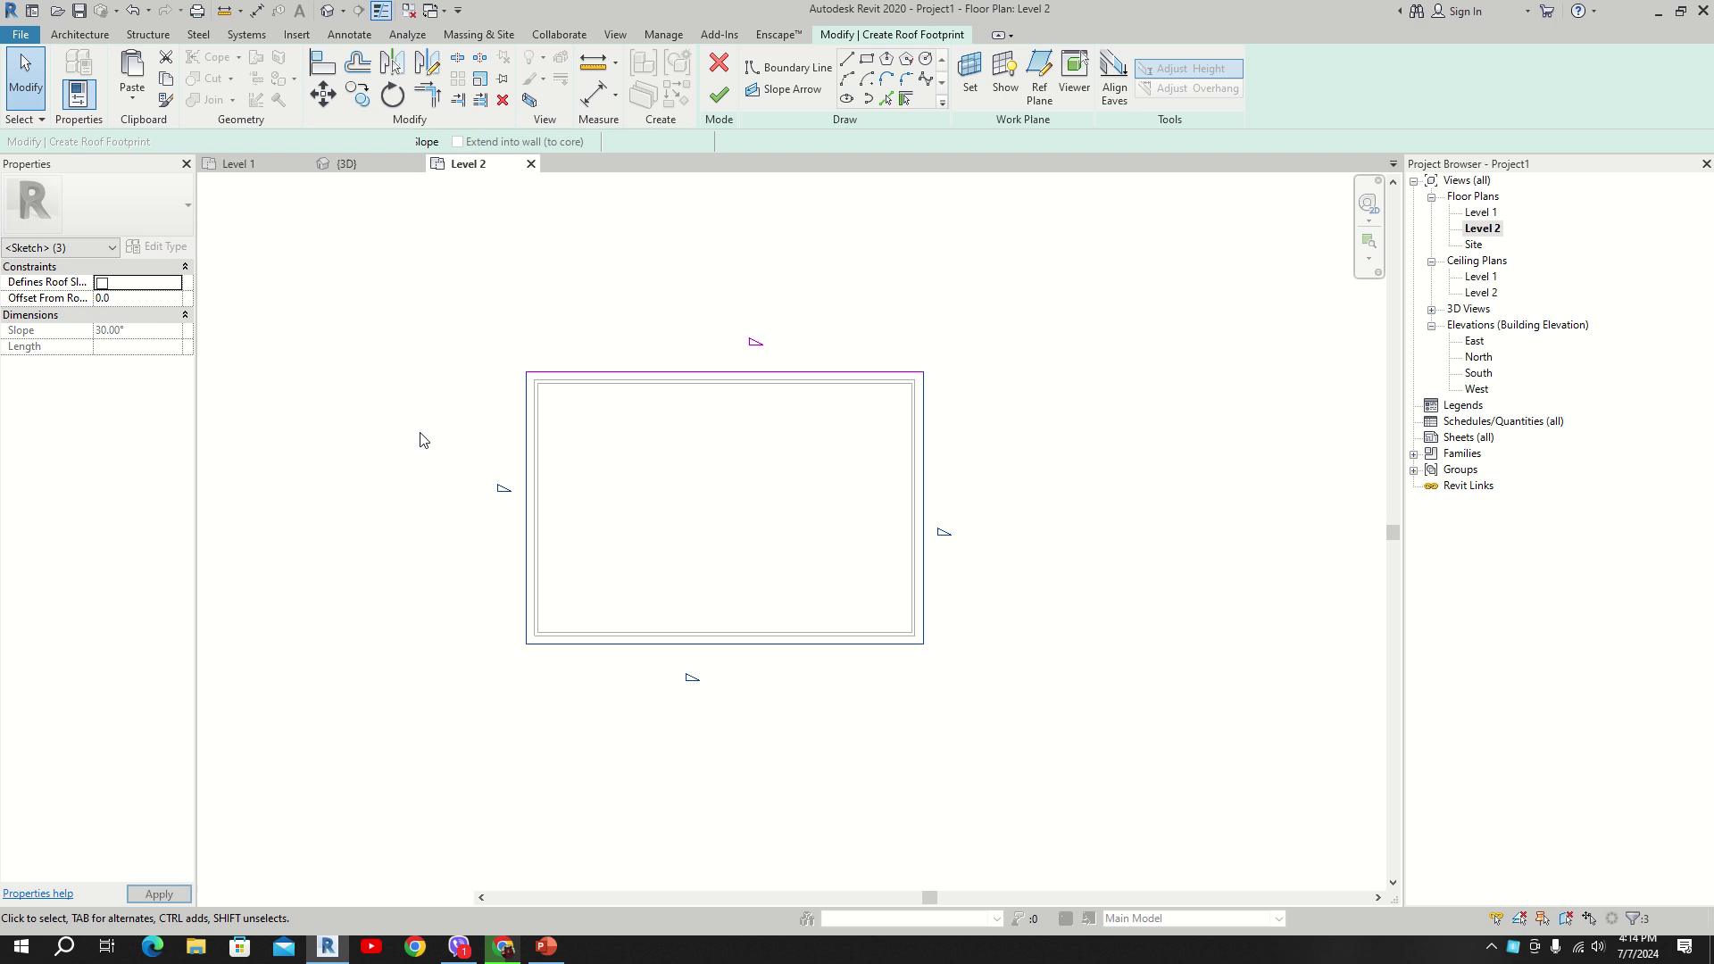
{"action": "left_click", "coordinate": [428, 520]}
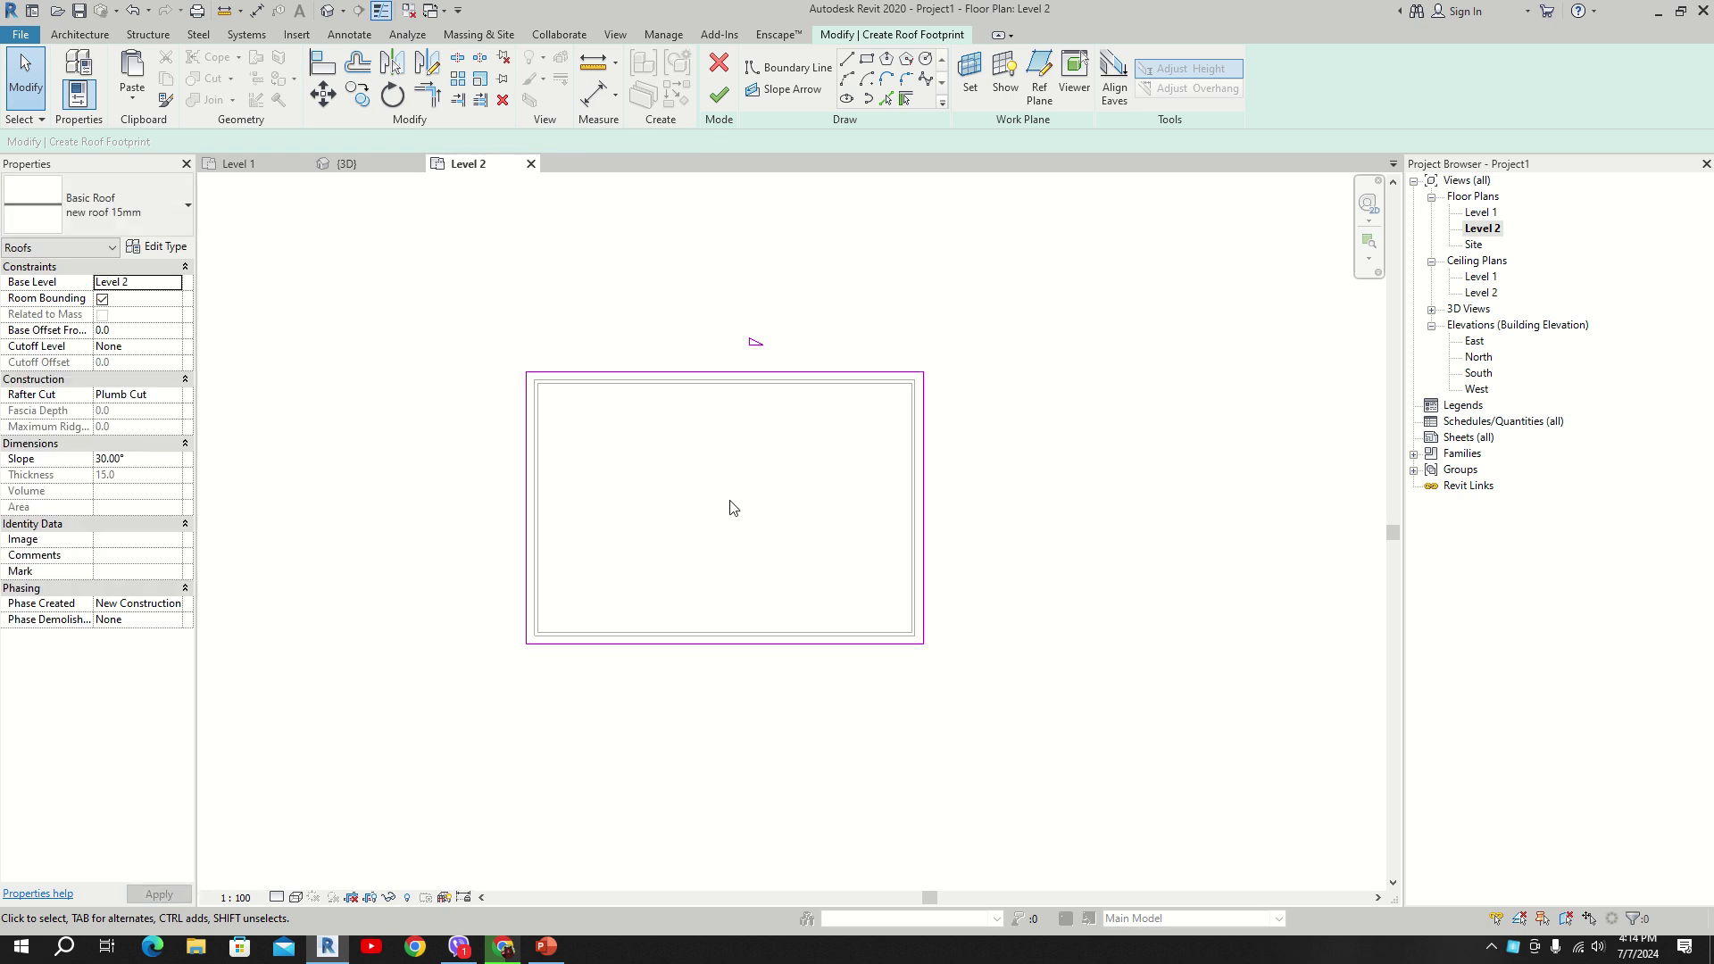
Step: Set the slope of the roof footprint's north edge to 6° and finish the roof sketch
{"action": "left_click", "coordinate": [816, 373]}
{"action": "left_click", "coordinate": [786, 340]}
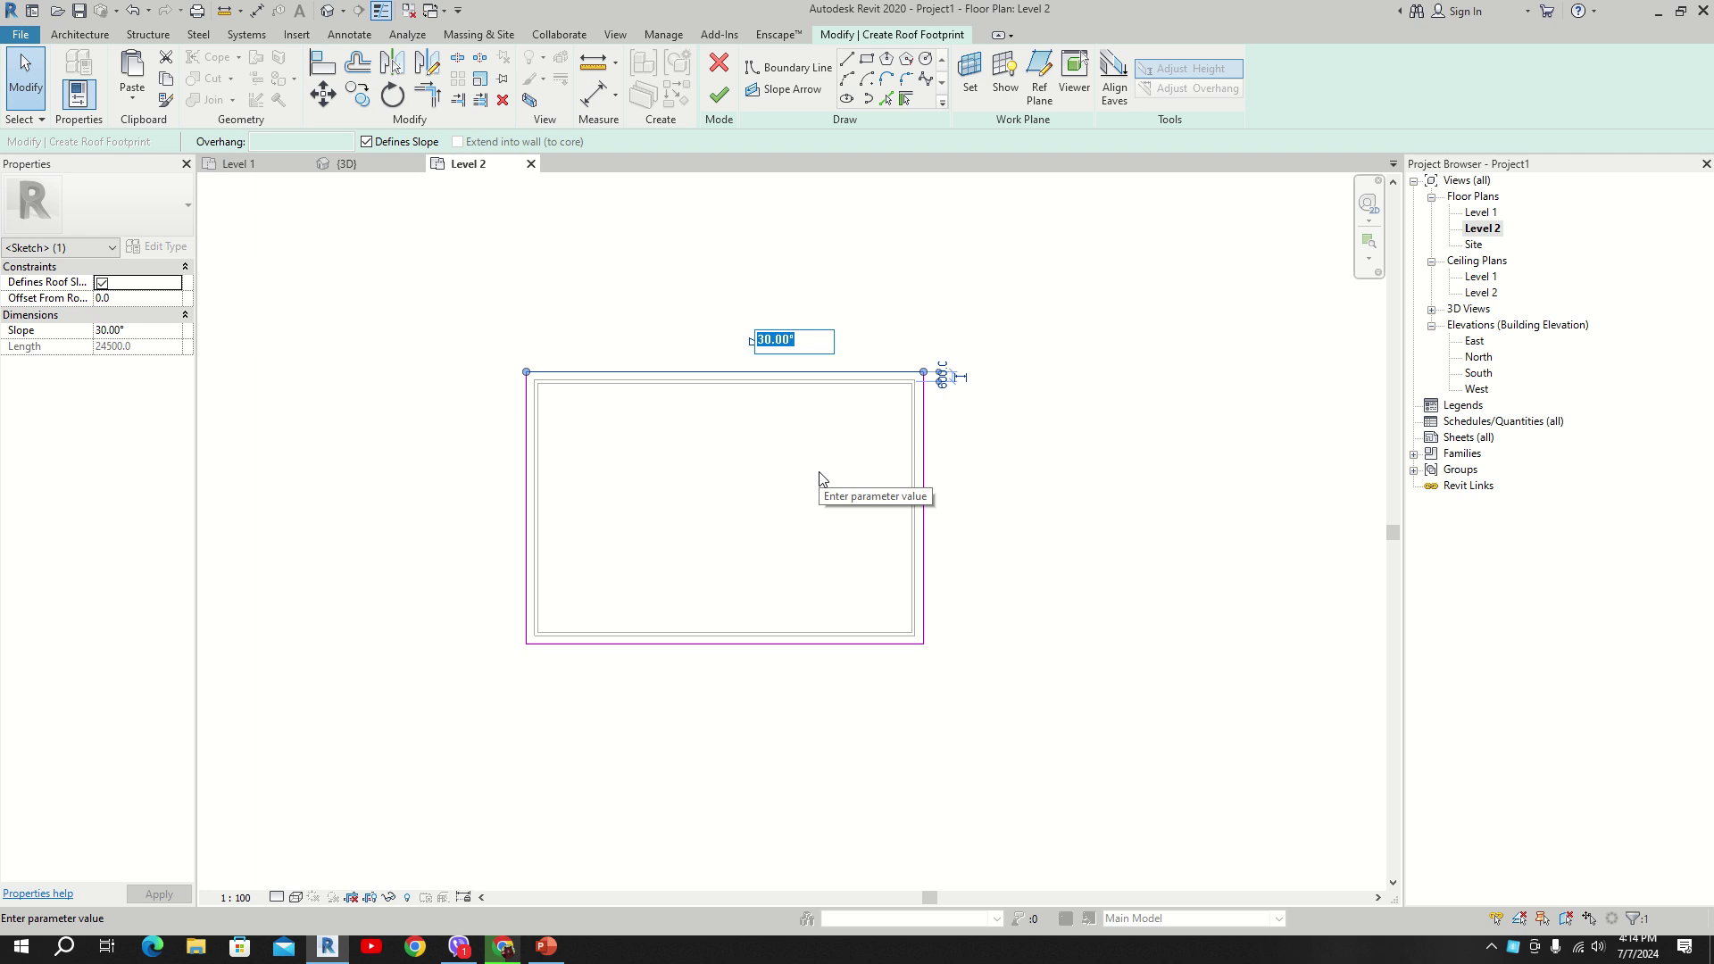
{"action": "type", "text": "6"}
{"action": "key", "text": "Return"}
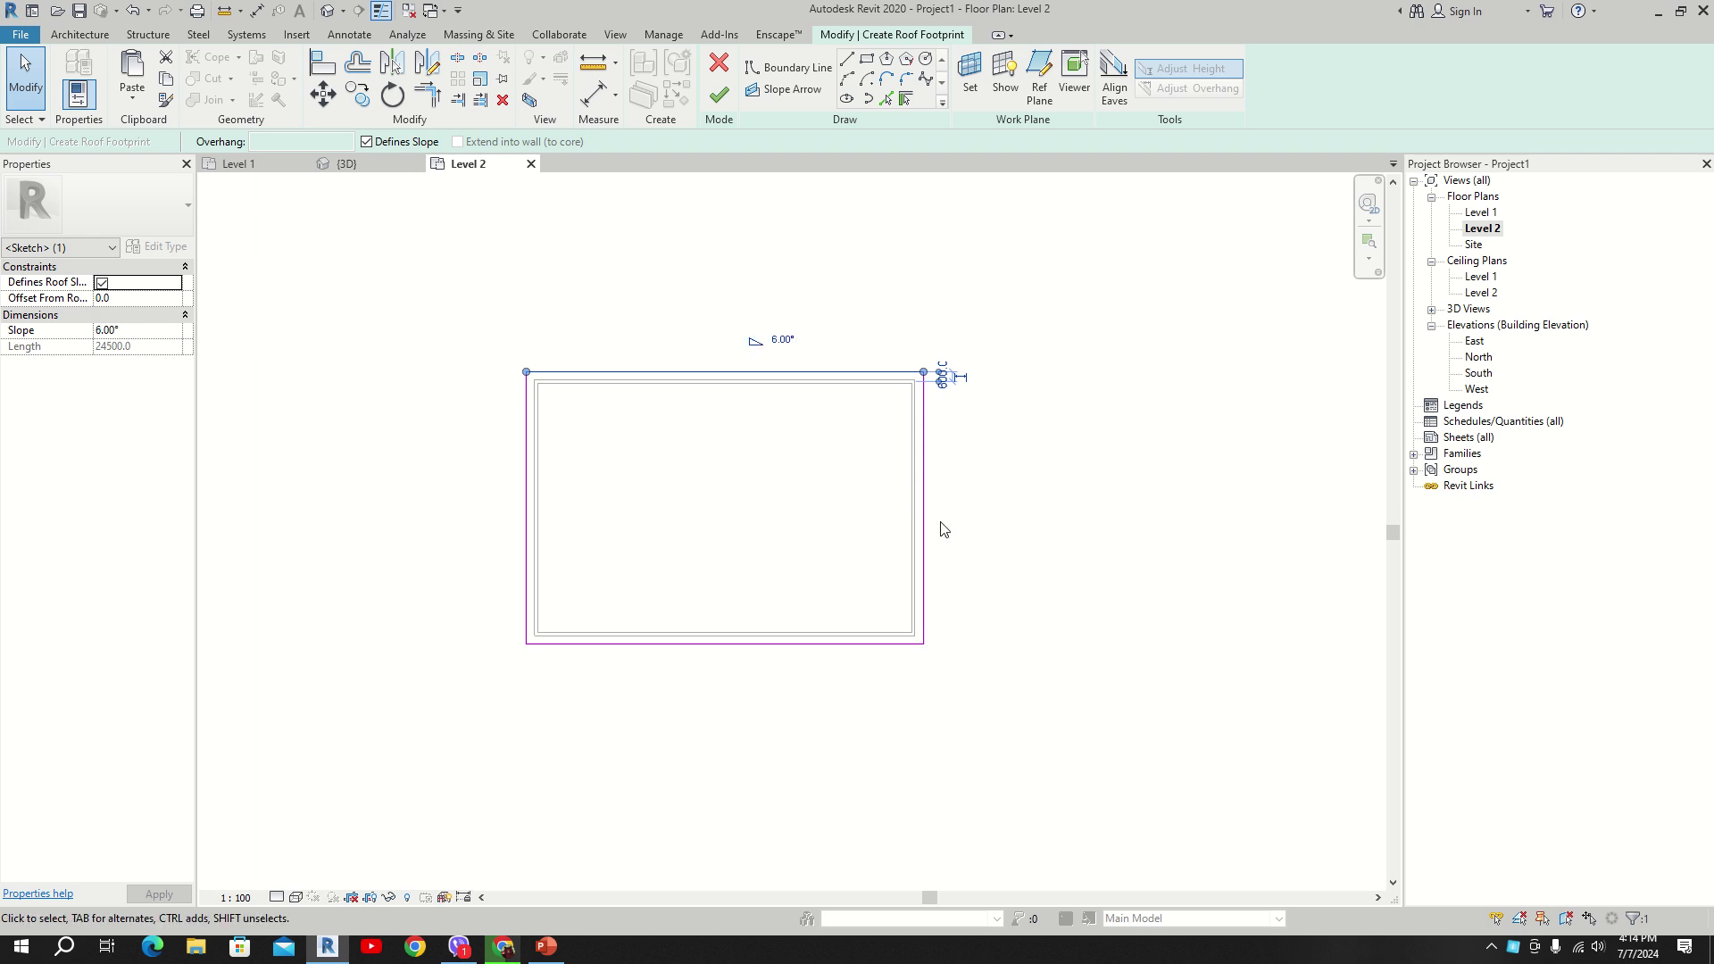
{"action": "left_click", "coordinate": [718, 94]}
{"action": "left_click", "coordinate": [398, 468]}
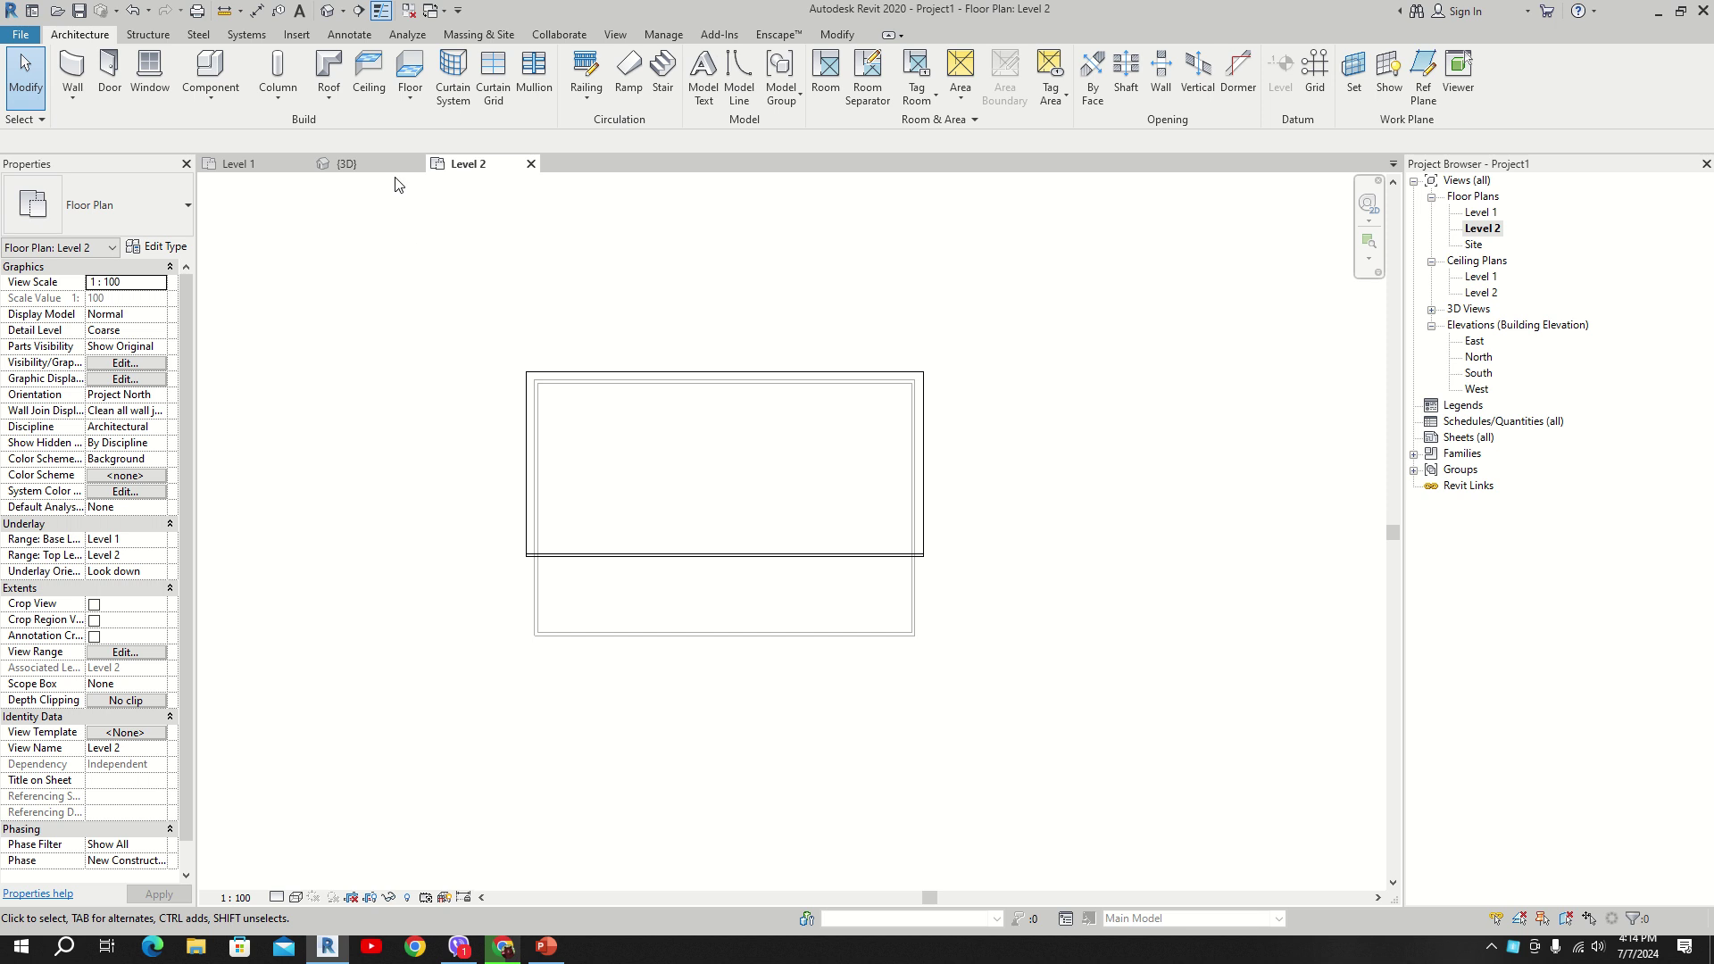
Step: Examine in the 3D view how the sloped roof sits over the walls from several sides
{"action": "left_click", "coordinate": [353, 164]}
{"action": "middle_click_drag", "start_coordinate": [616, 638], "coordinate": [697, 509], "text": "shift"}
{"action": "scroll", "coordinate": [553, 678], "scroll_direction": "up", "scroll_amount": 2}
{"action": "left_click", "coordinate": [505, 640]}
{"action": "left_click", "coordinate": [939, 679]}
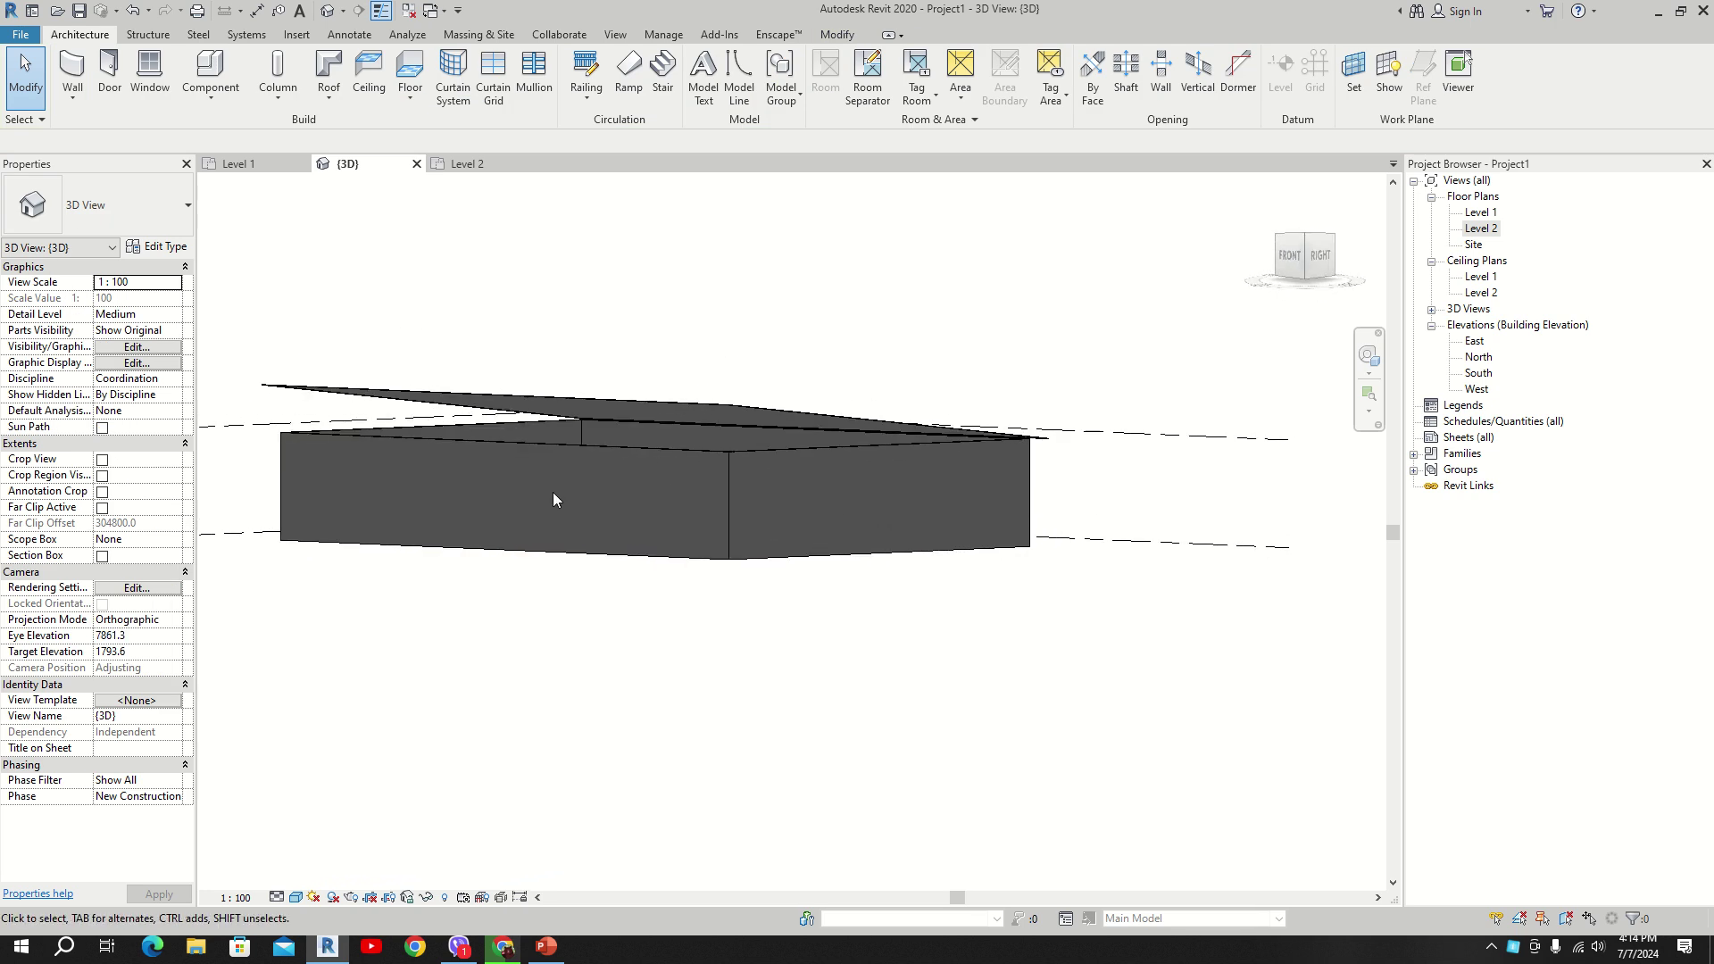
{"action": "middle_click_drag", "start_coordinate": [683, 541], "coordinate": [655, 471], "text": "shift"}
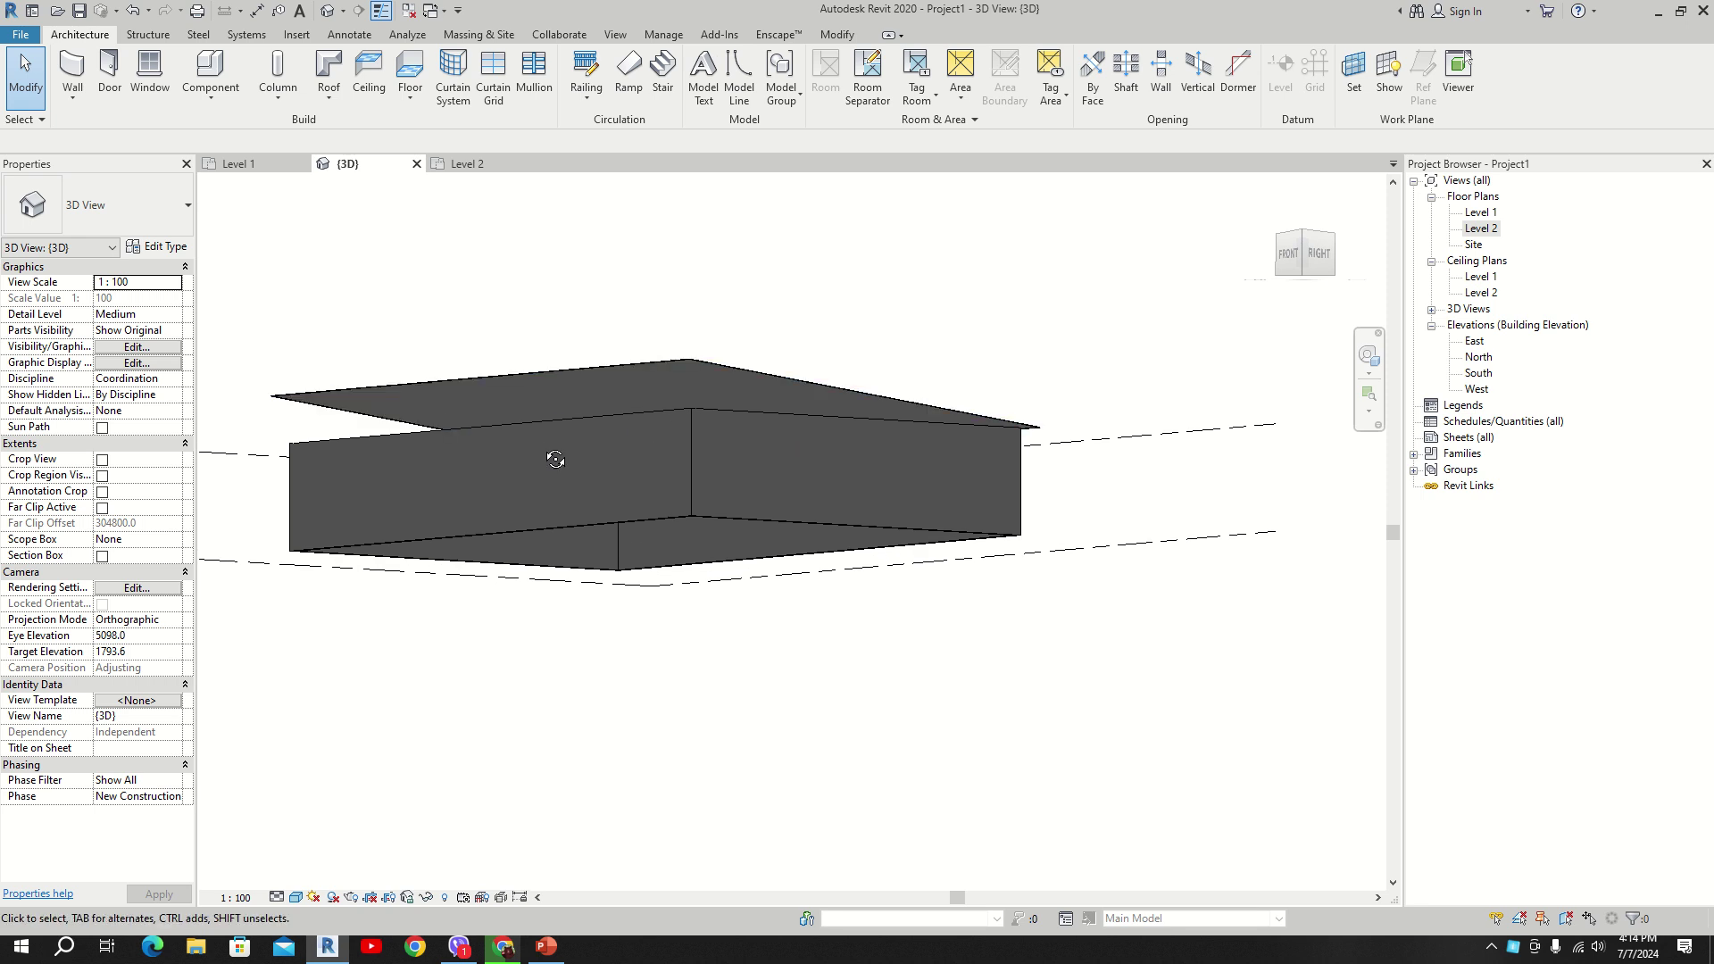
{"action": "middle_click_drag", "start_coordinate": [447, 452], "coordinate": [955, 591], "text": "shift"}
{"action": "scroll", "coordinate": [663, 547], "scroll_direction": "up", "scroll_amount": 3}
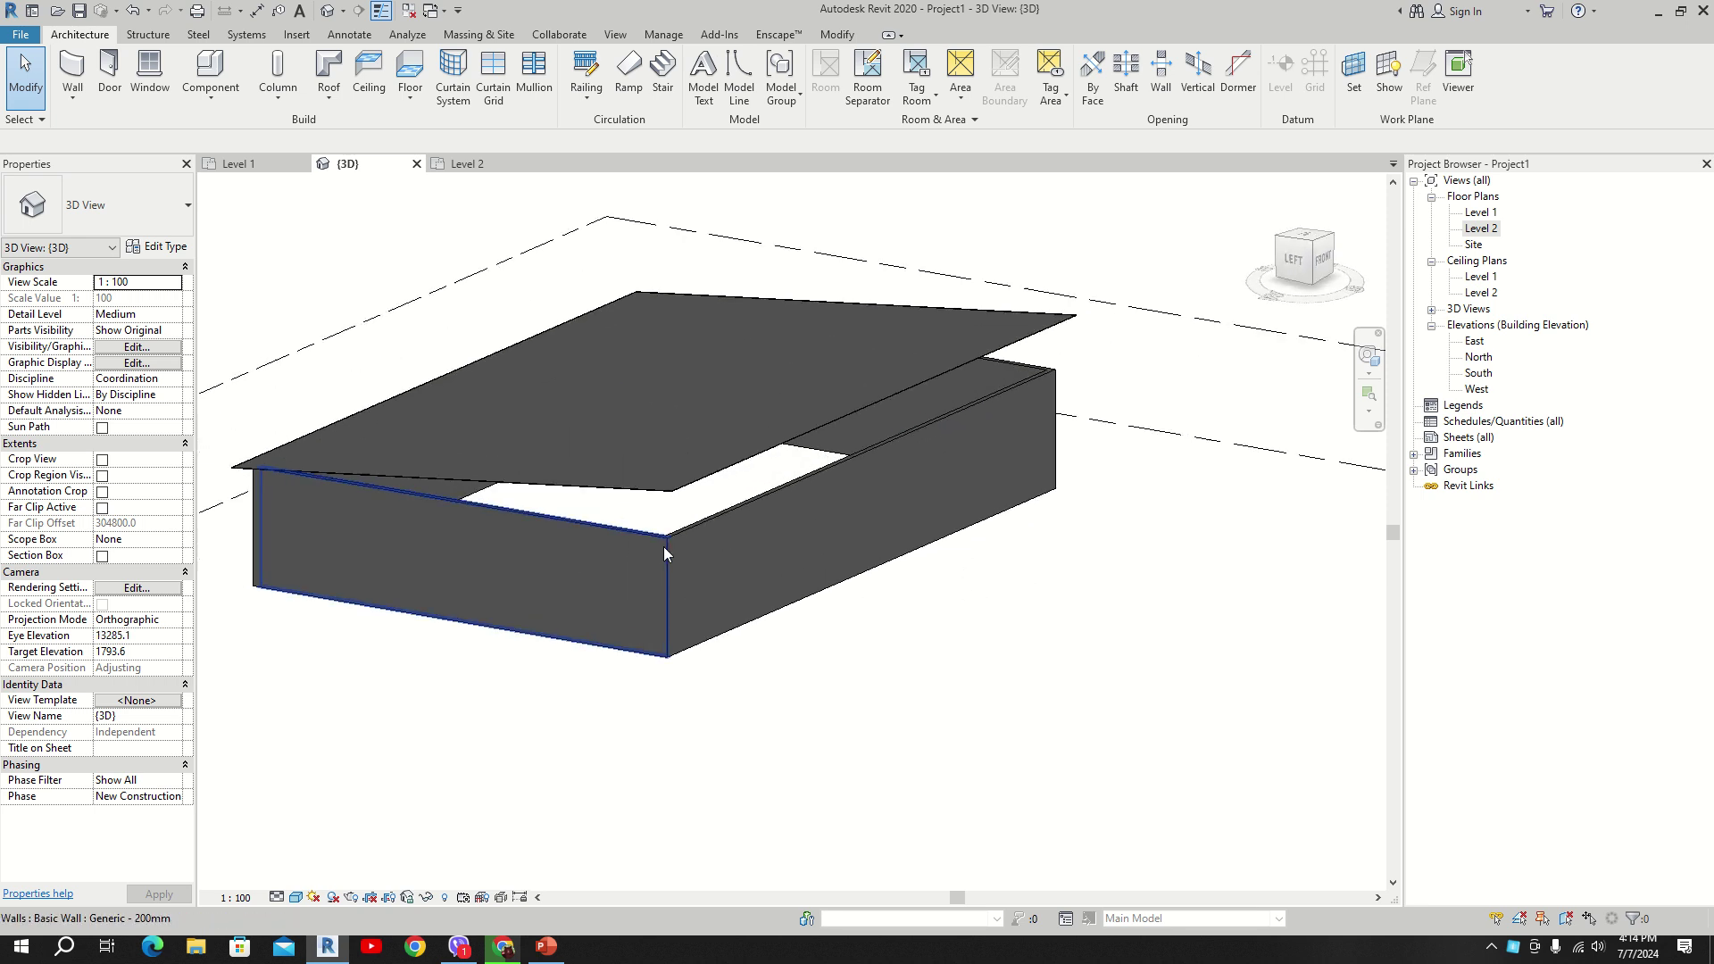
Step: Select the whole chain of four walls and attach their tops to the sloped roof
{"action": "middle_click_drag", "start_coordinate": [662, 548], "coordinate": [674, 482], "text": "shift"}
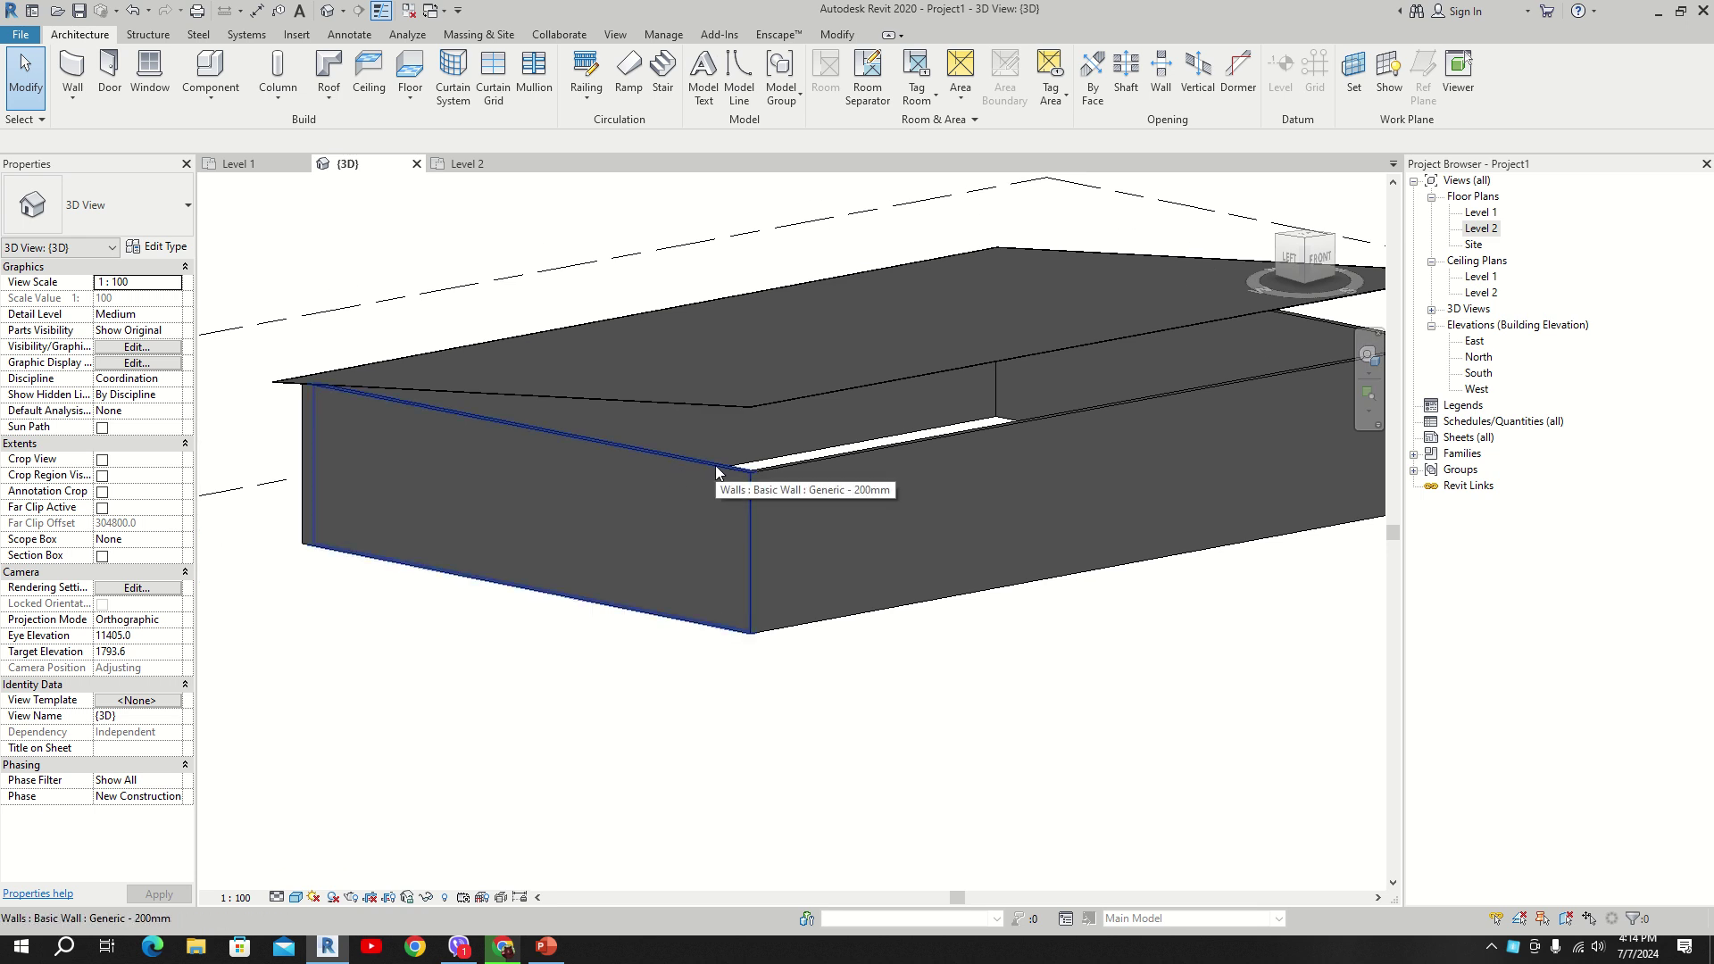
{"action": "key", "text": "Tab"}
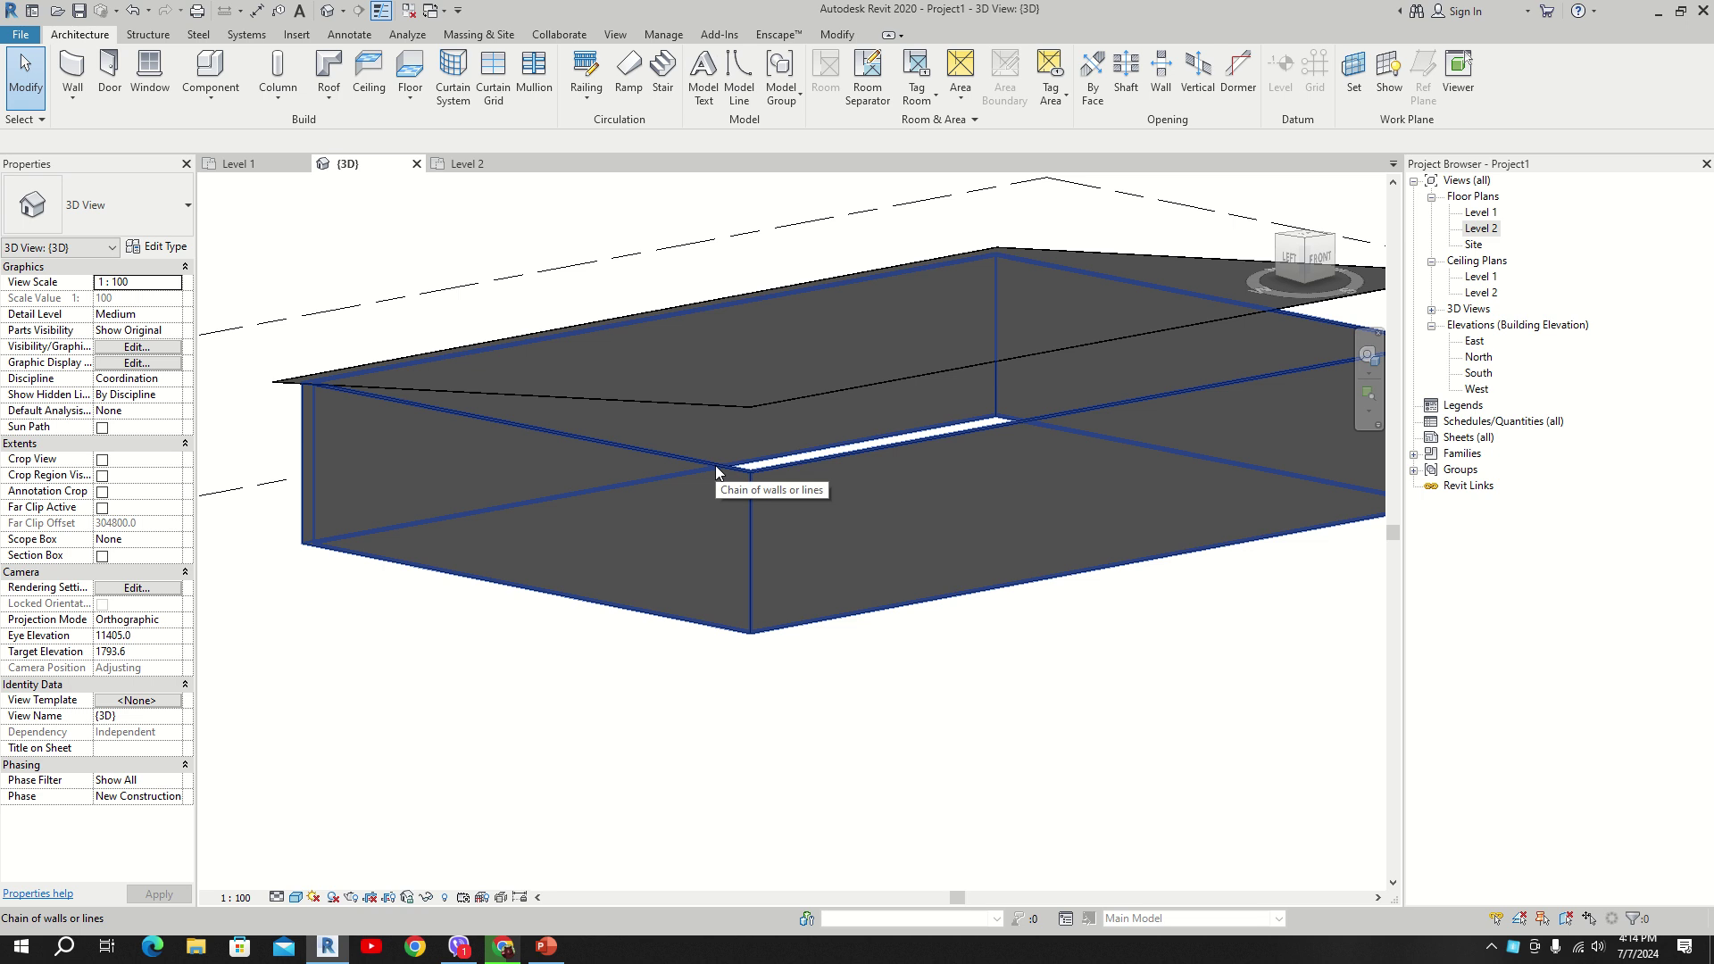
{"action": "left_click", "coordinate": [715, 464]}
{"action": "middle_click_drag", "start_coordinate": [715, 465], "coordinate": [848, 413], "text": "shift"}
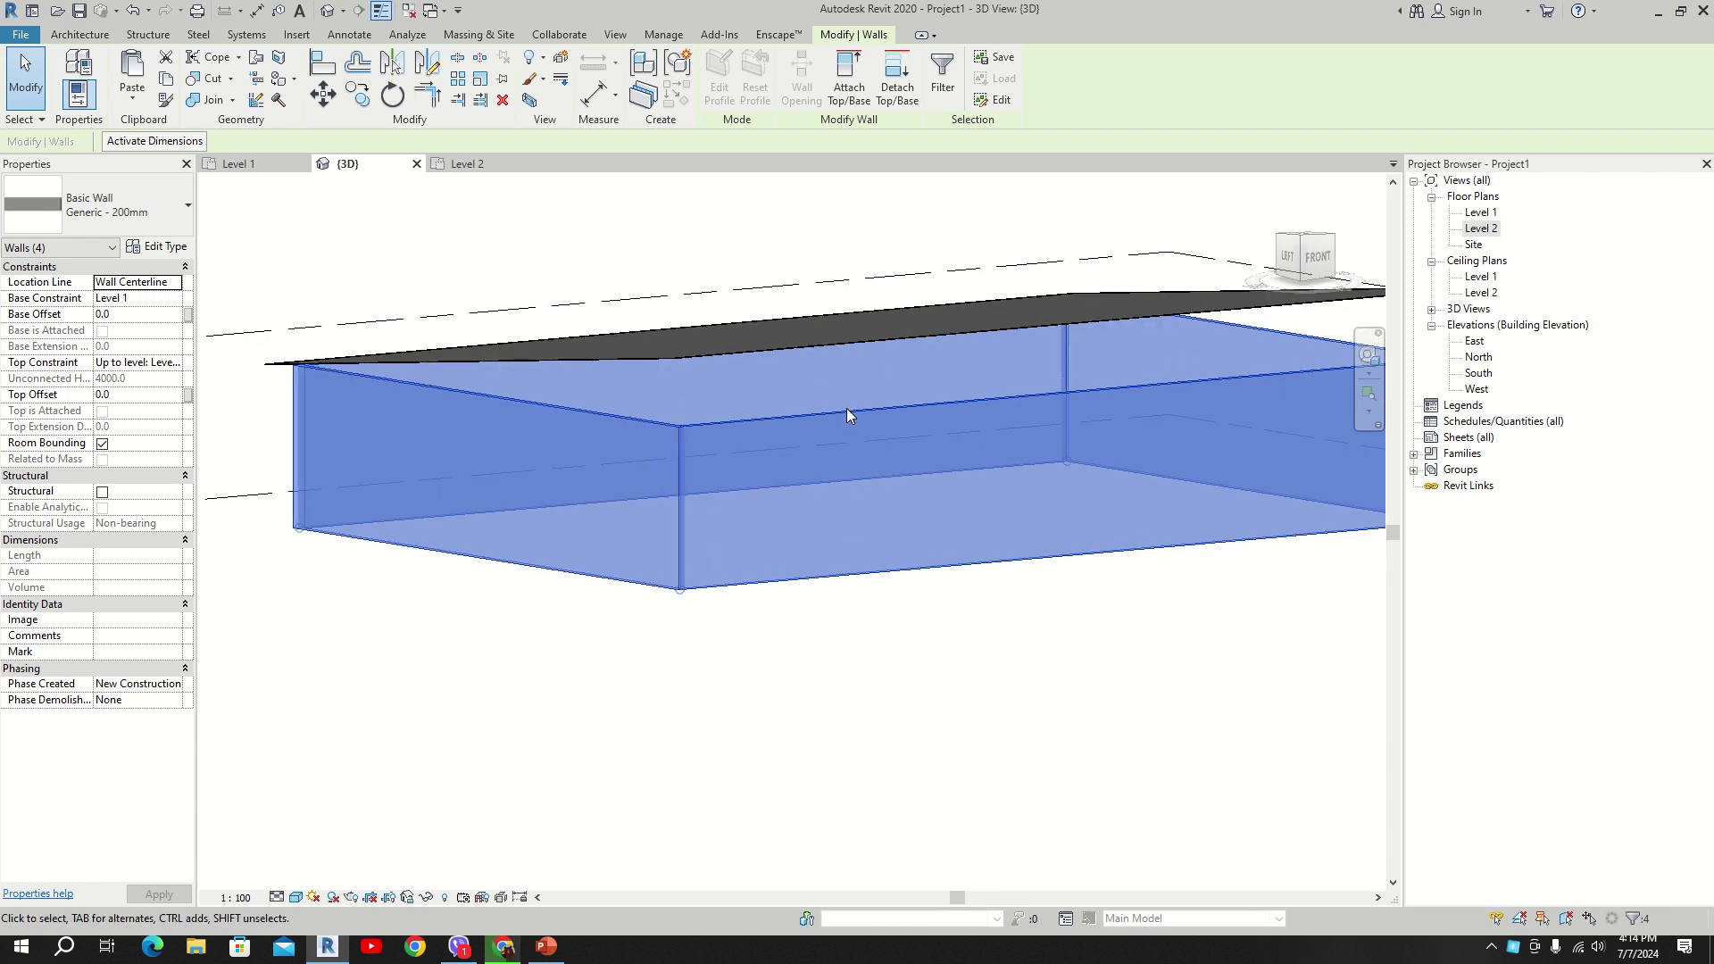
{"action": "left_click", "coordinate": [850, 76]}
{"action": "middle_click_drag", "start_coordinate": [759, 518], "coordinate": [750, 419], "text": "shift"}
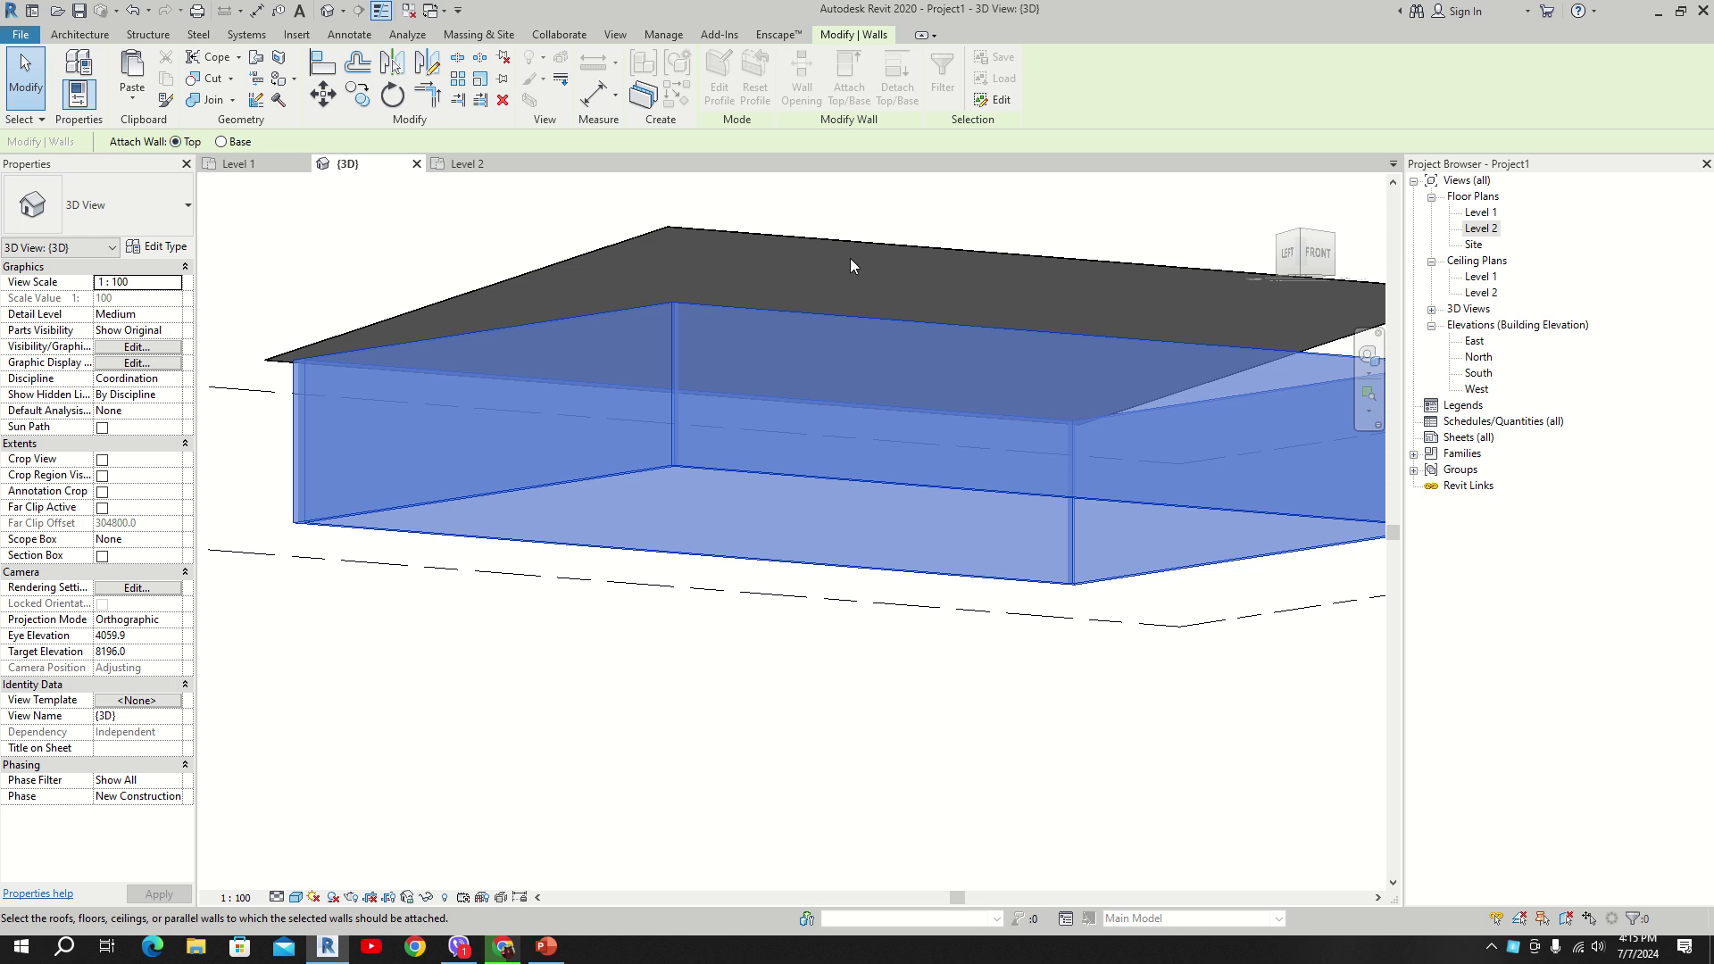
{"action": "left_click", "coordinate": [785, 236]}
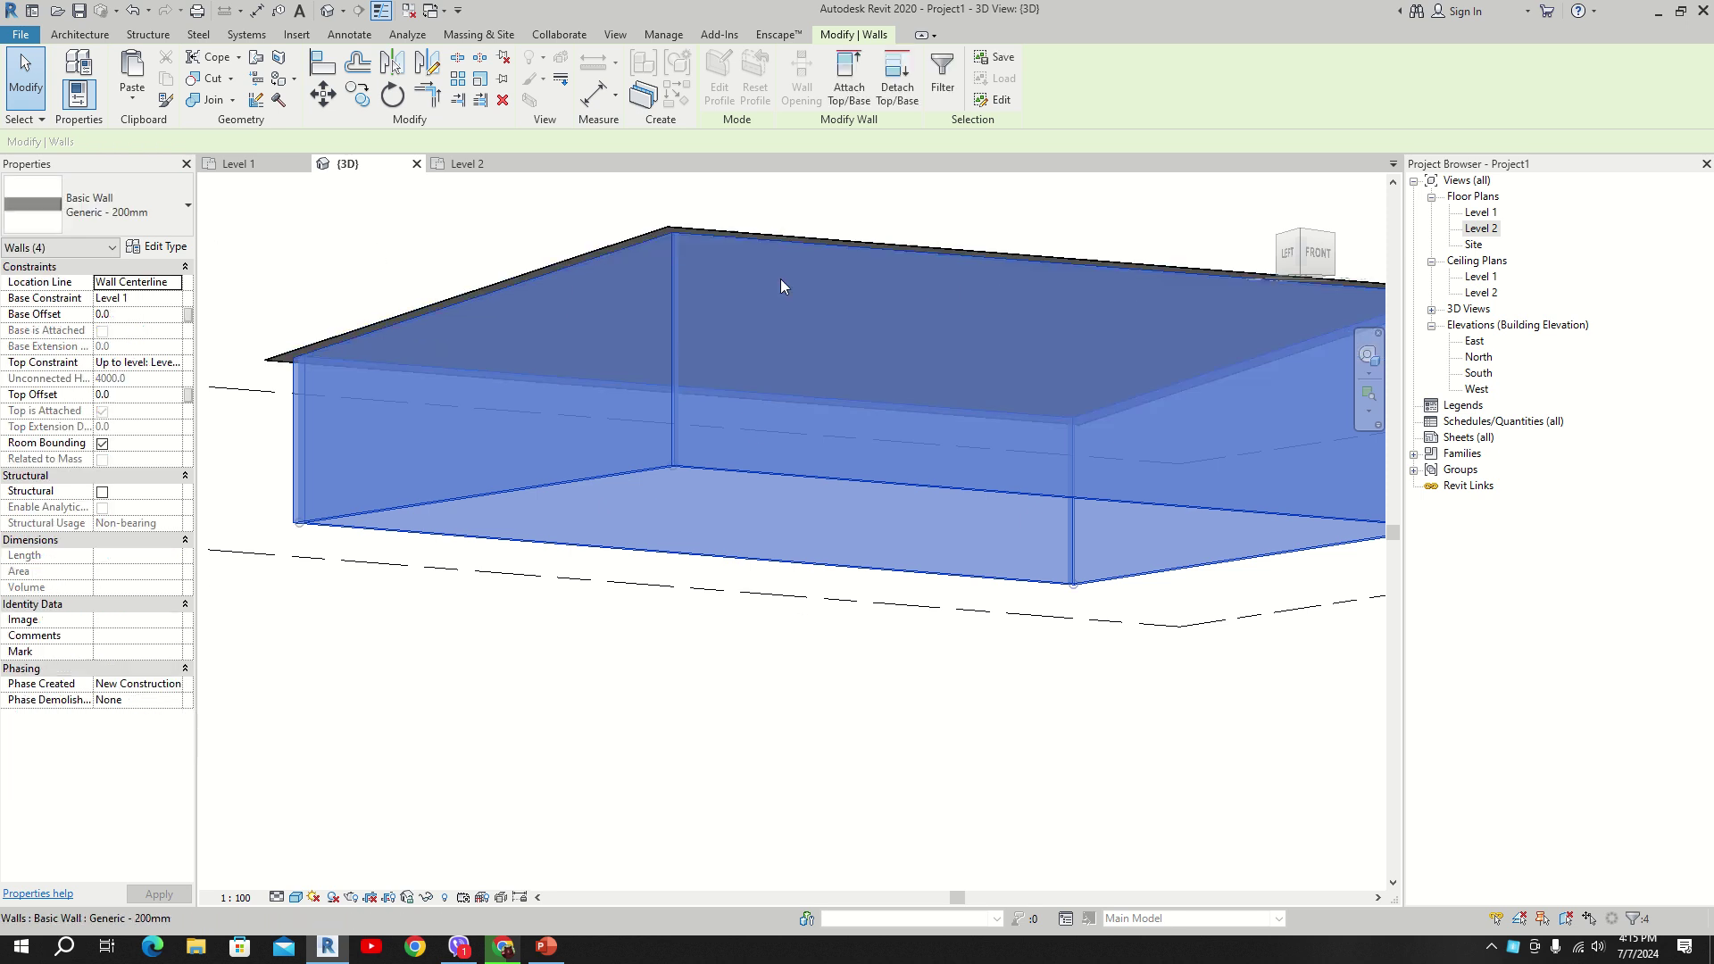
{"action": "middle_click_drag", "start_coordinate": [872, 544], "coordinate": [701, 479], "text": "shift"}
{"action": "left_click", "coordinate": [1114, 677]}
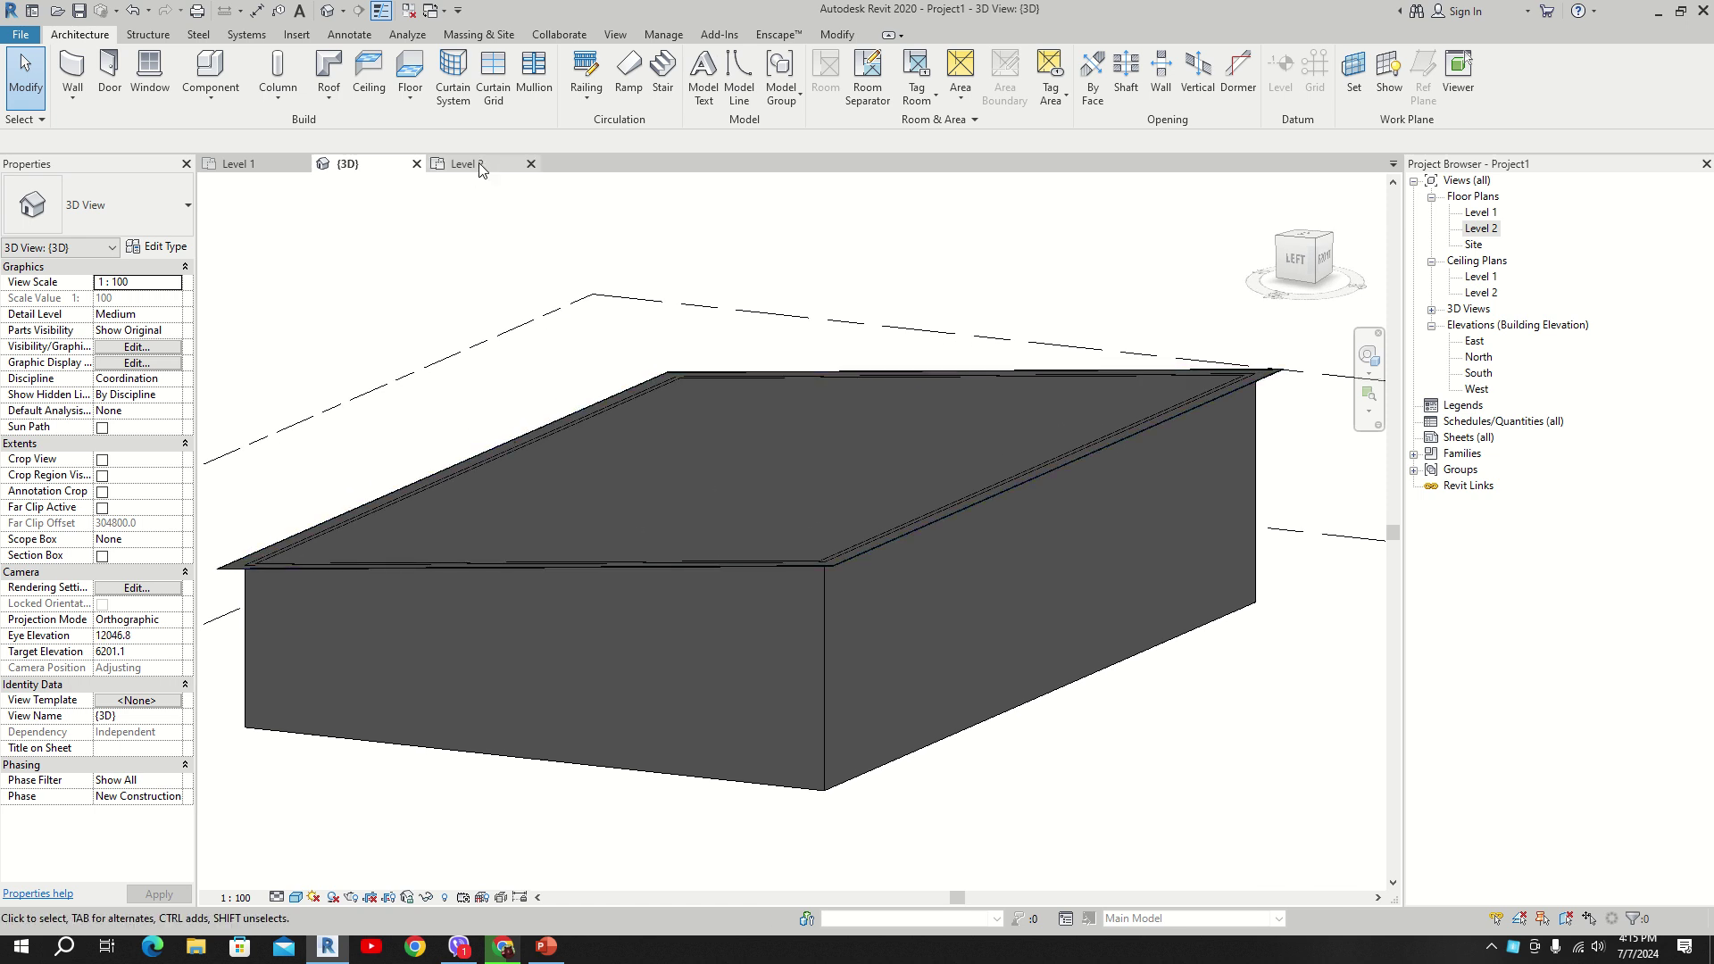
{"action": "left_click", "coordinate": [518, 168]}
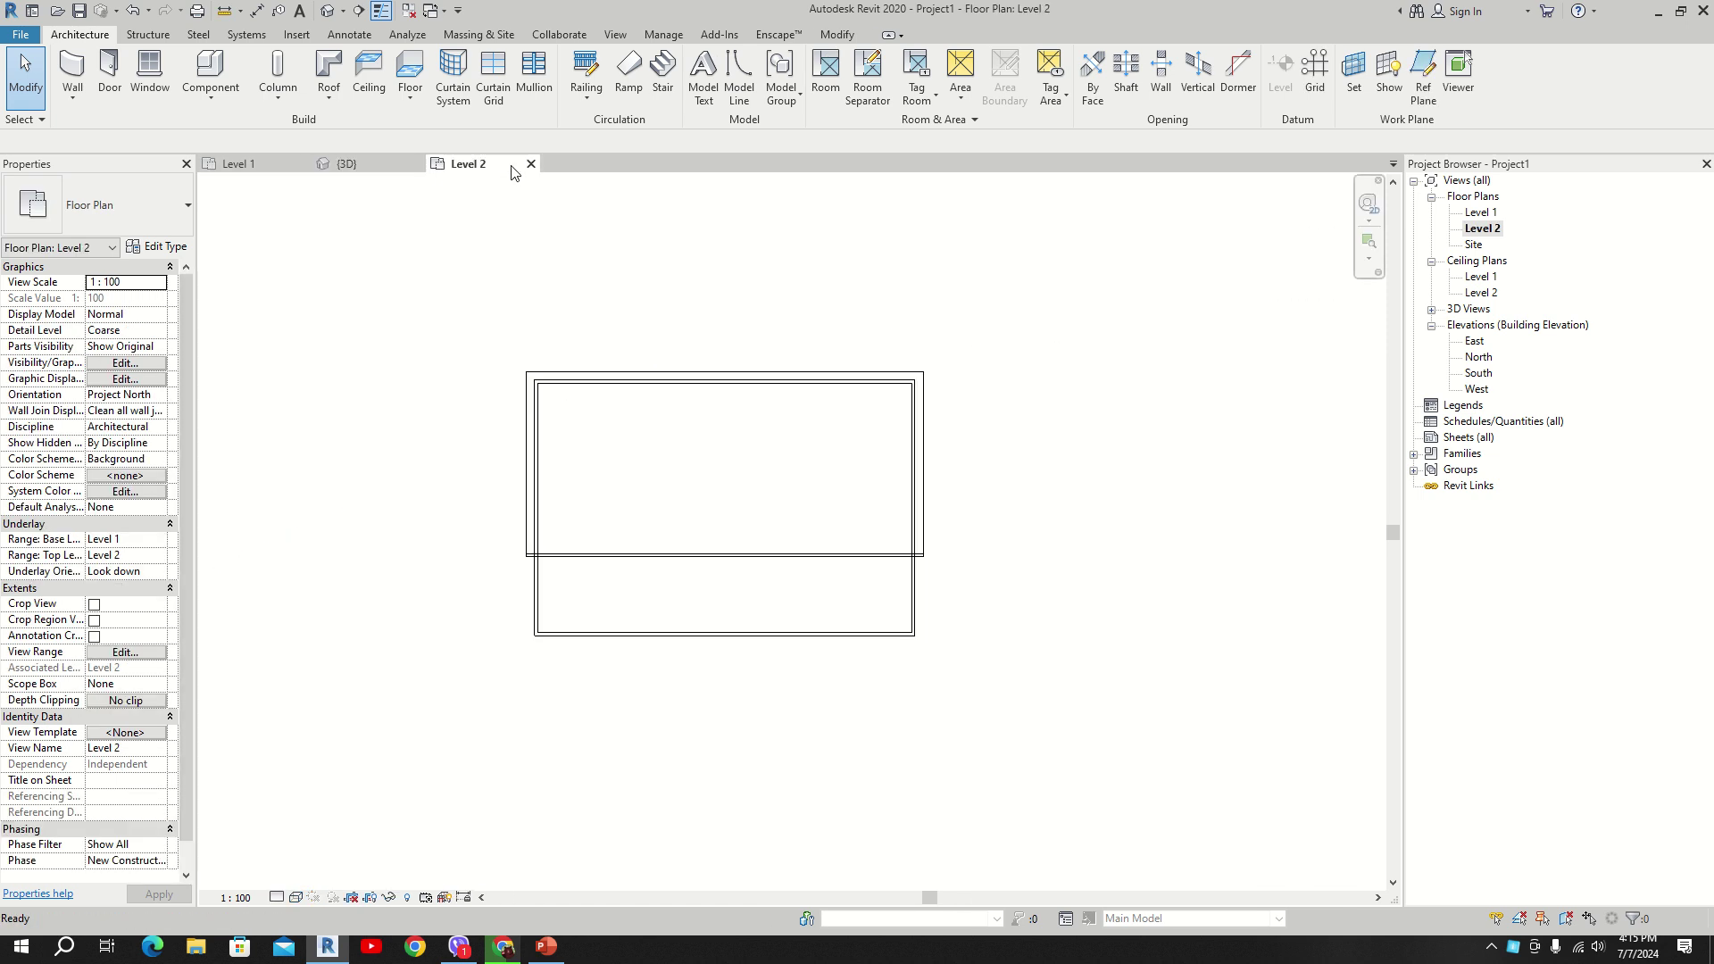
{"action": "left_click", "coordinate": [347, 164]}
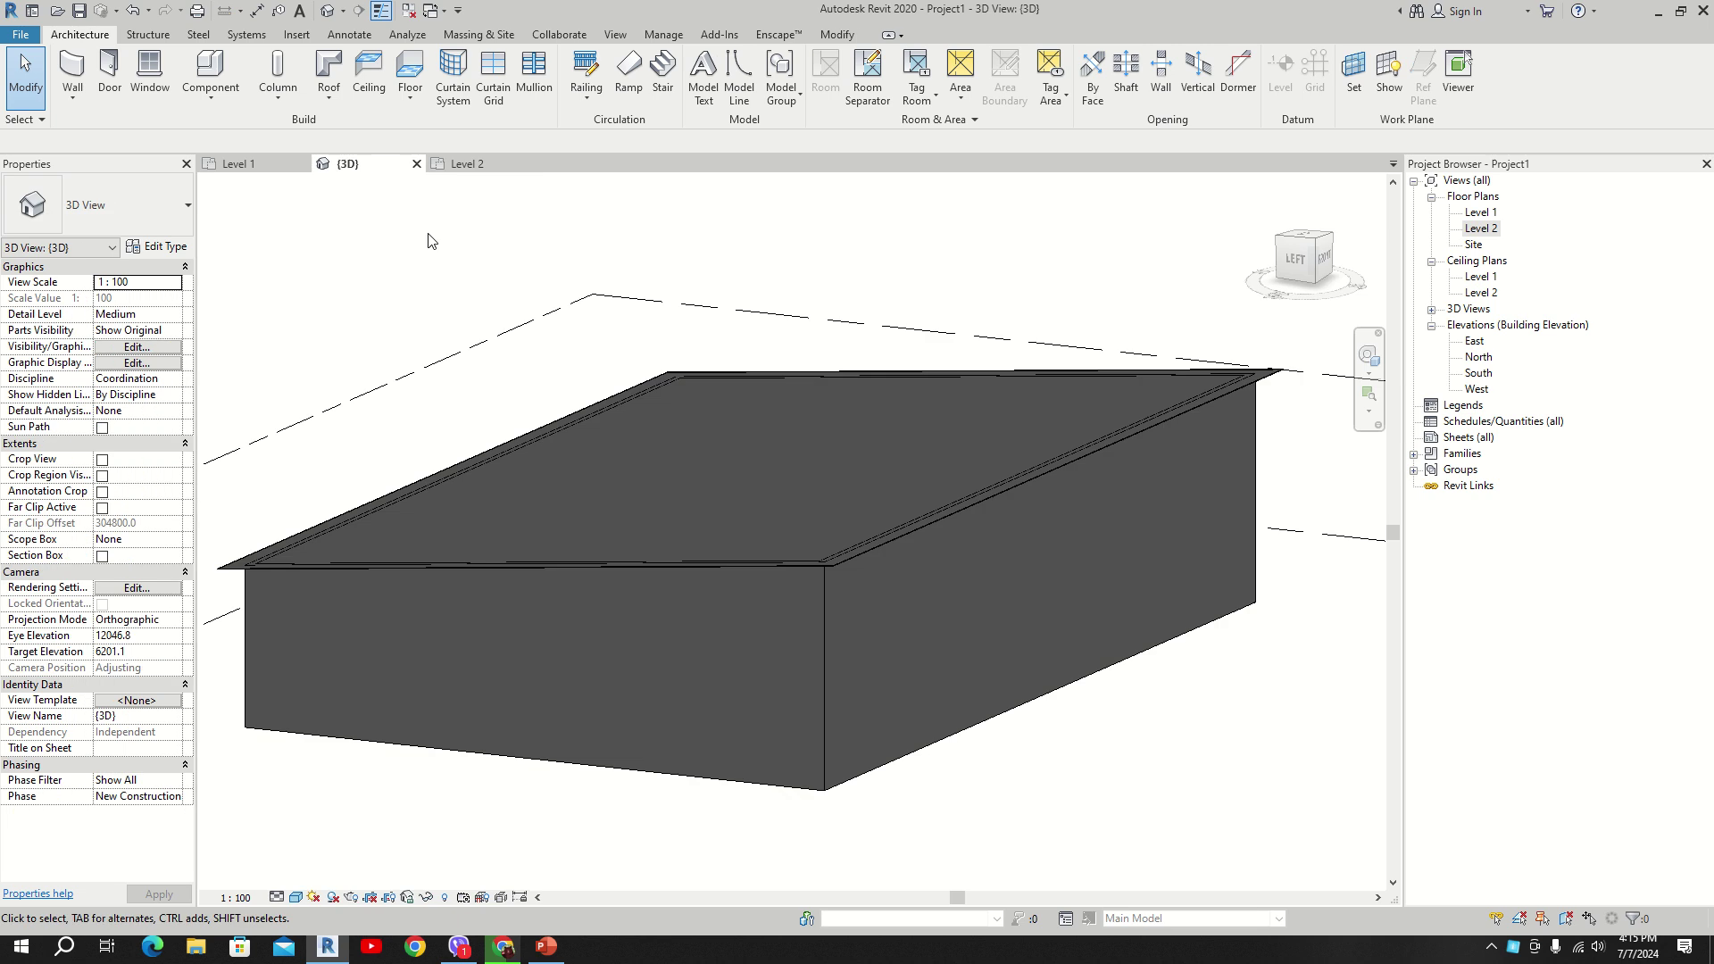
{"action": "middle_click_drag", "start_coordinate": [752, 538], "coordinate": [748, 411], "text": "shift"}
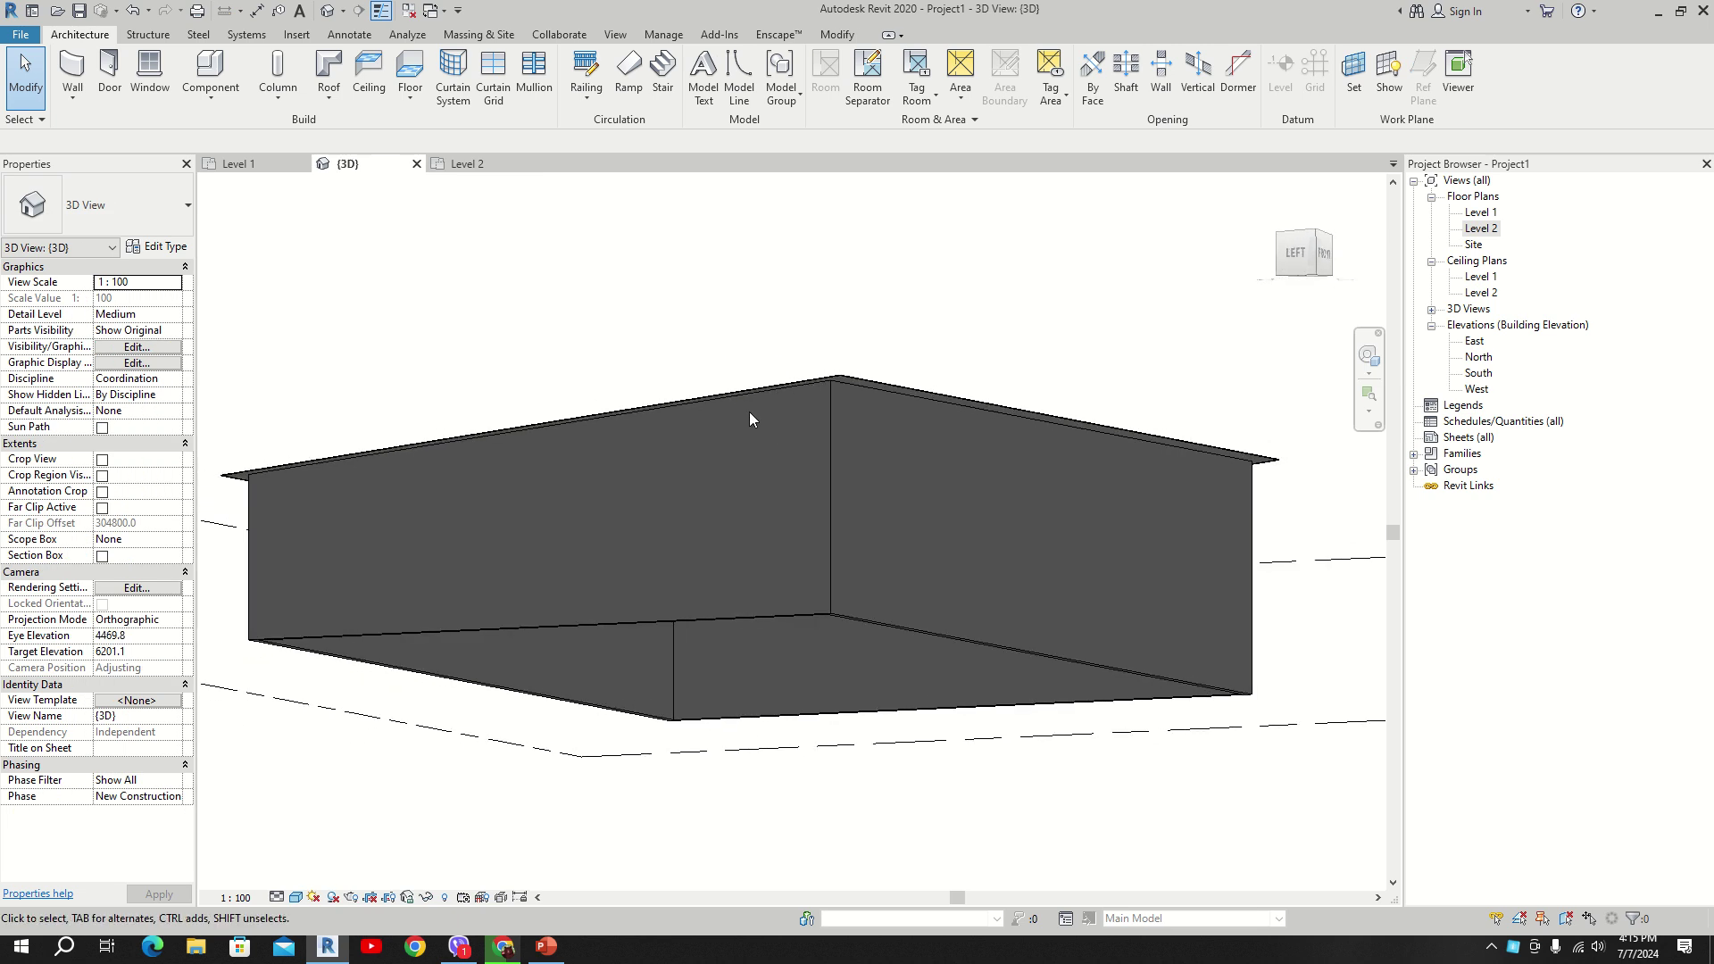
{"action": "left_click", "coordinate": [147, 34]}
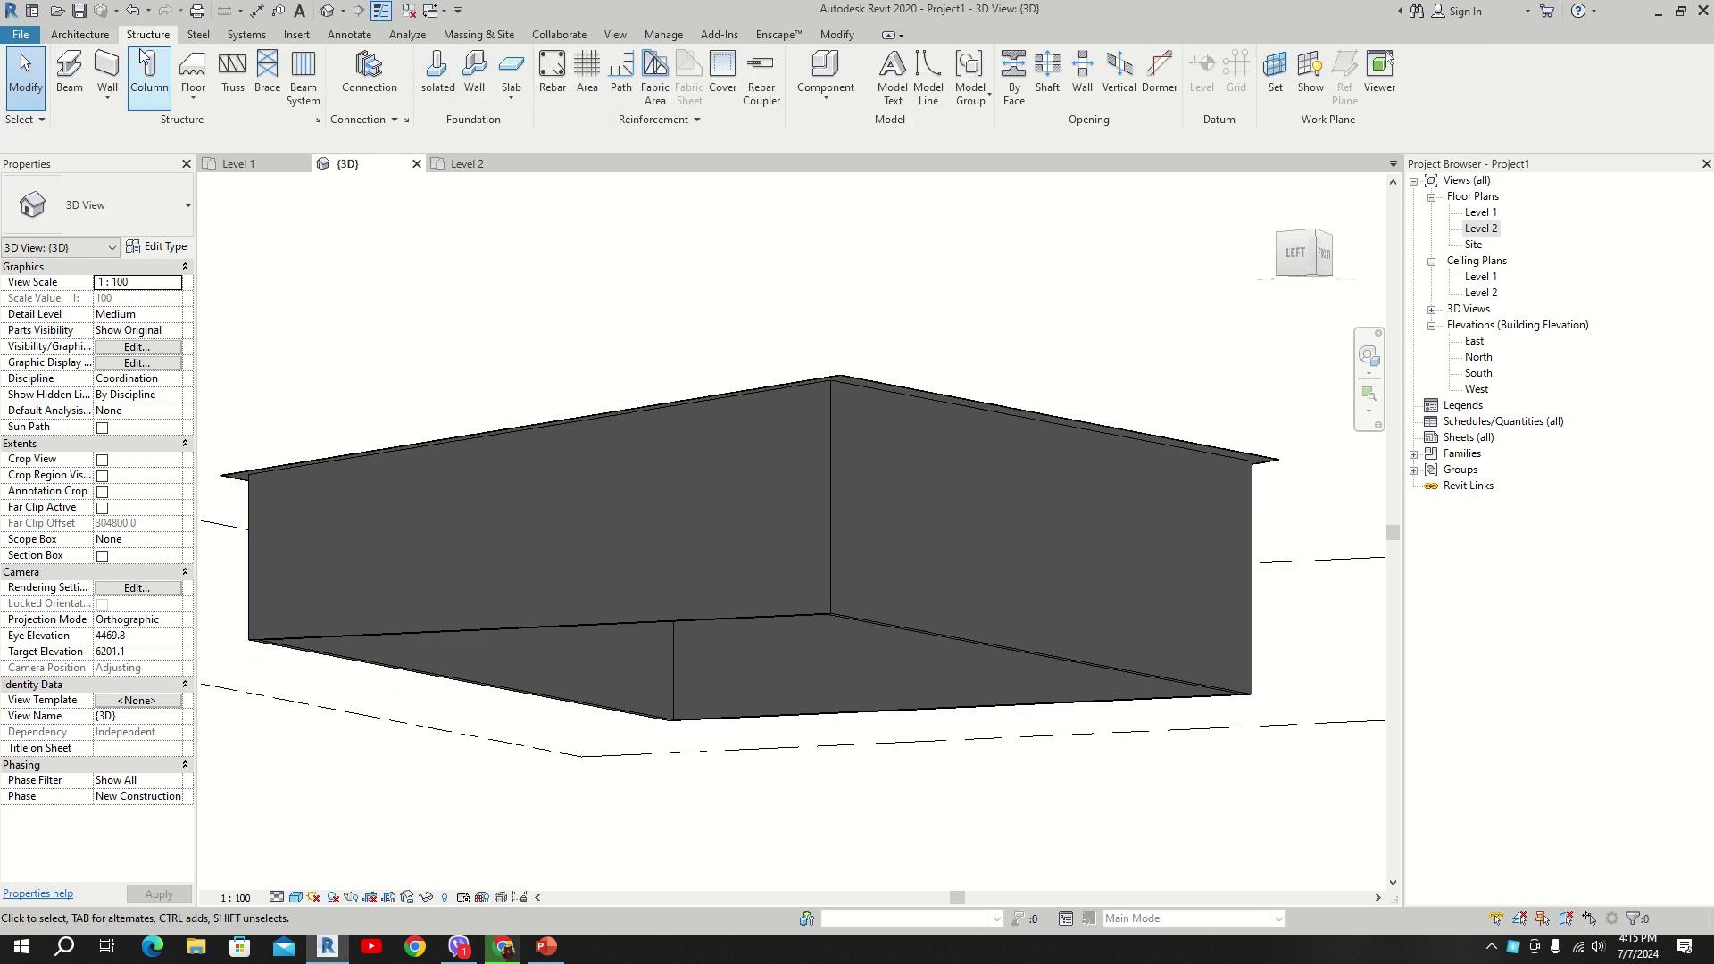
{"action": "left_click", "coordinate": [302, 76]}
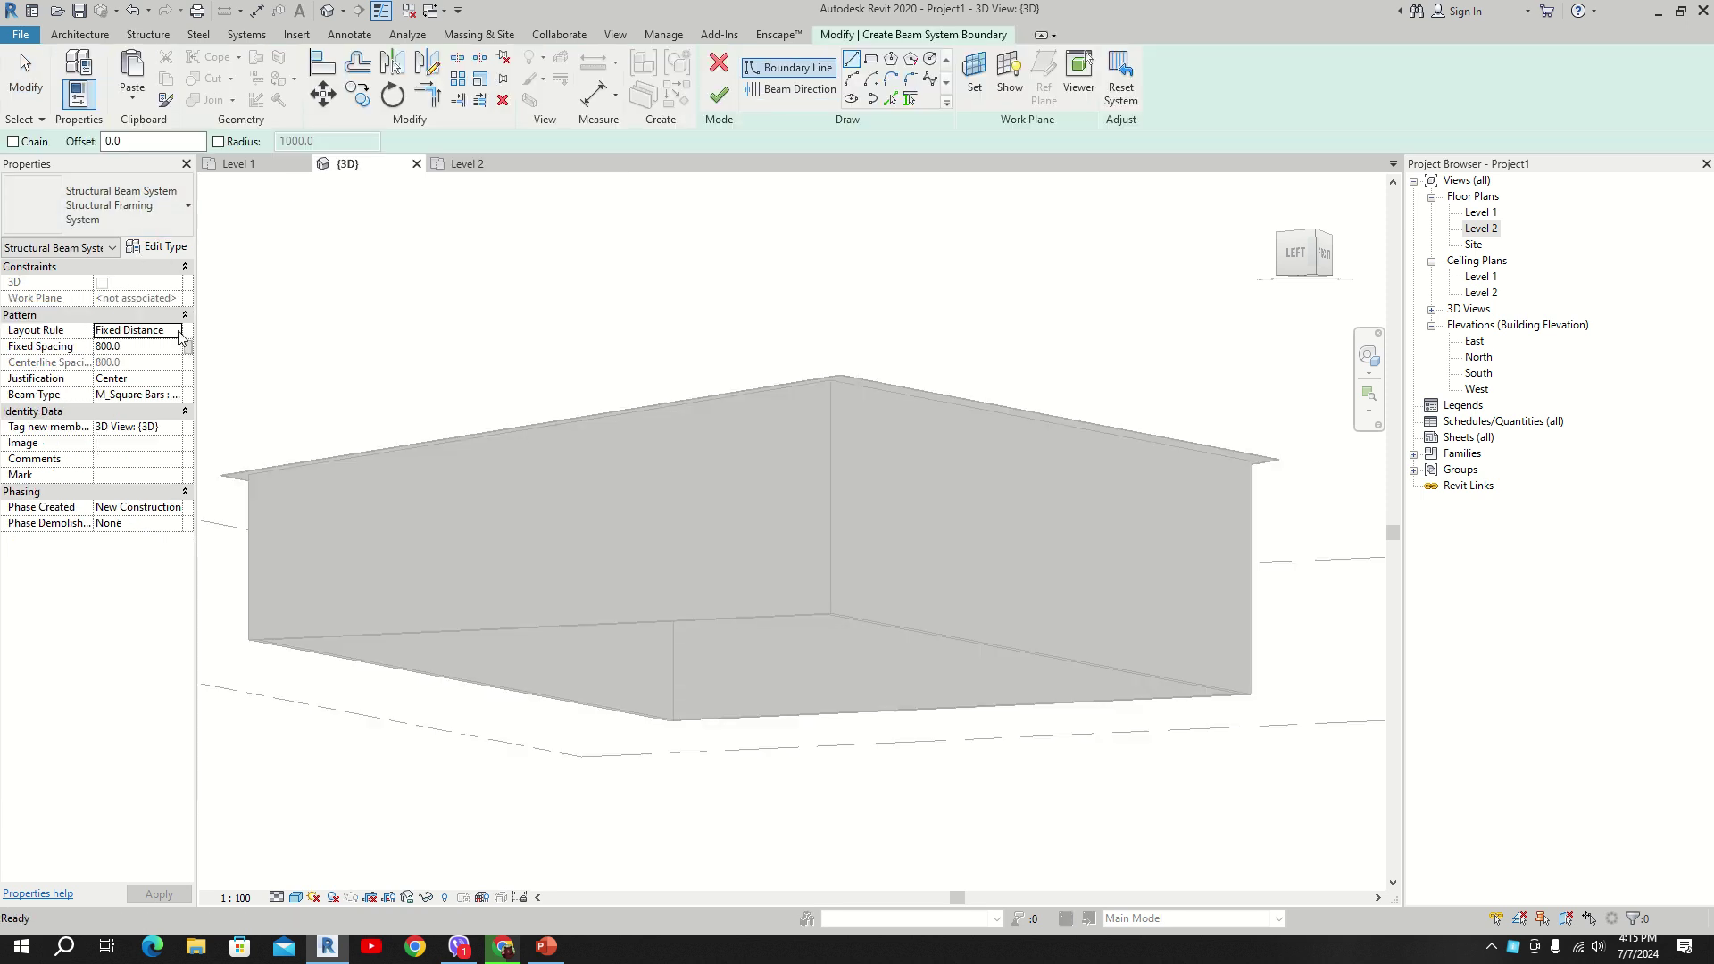
{"action": "left_click", "coordinate": [176, 399]}
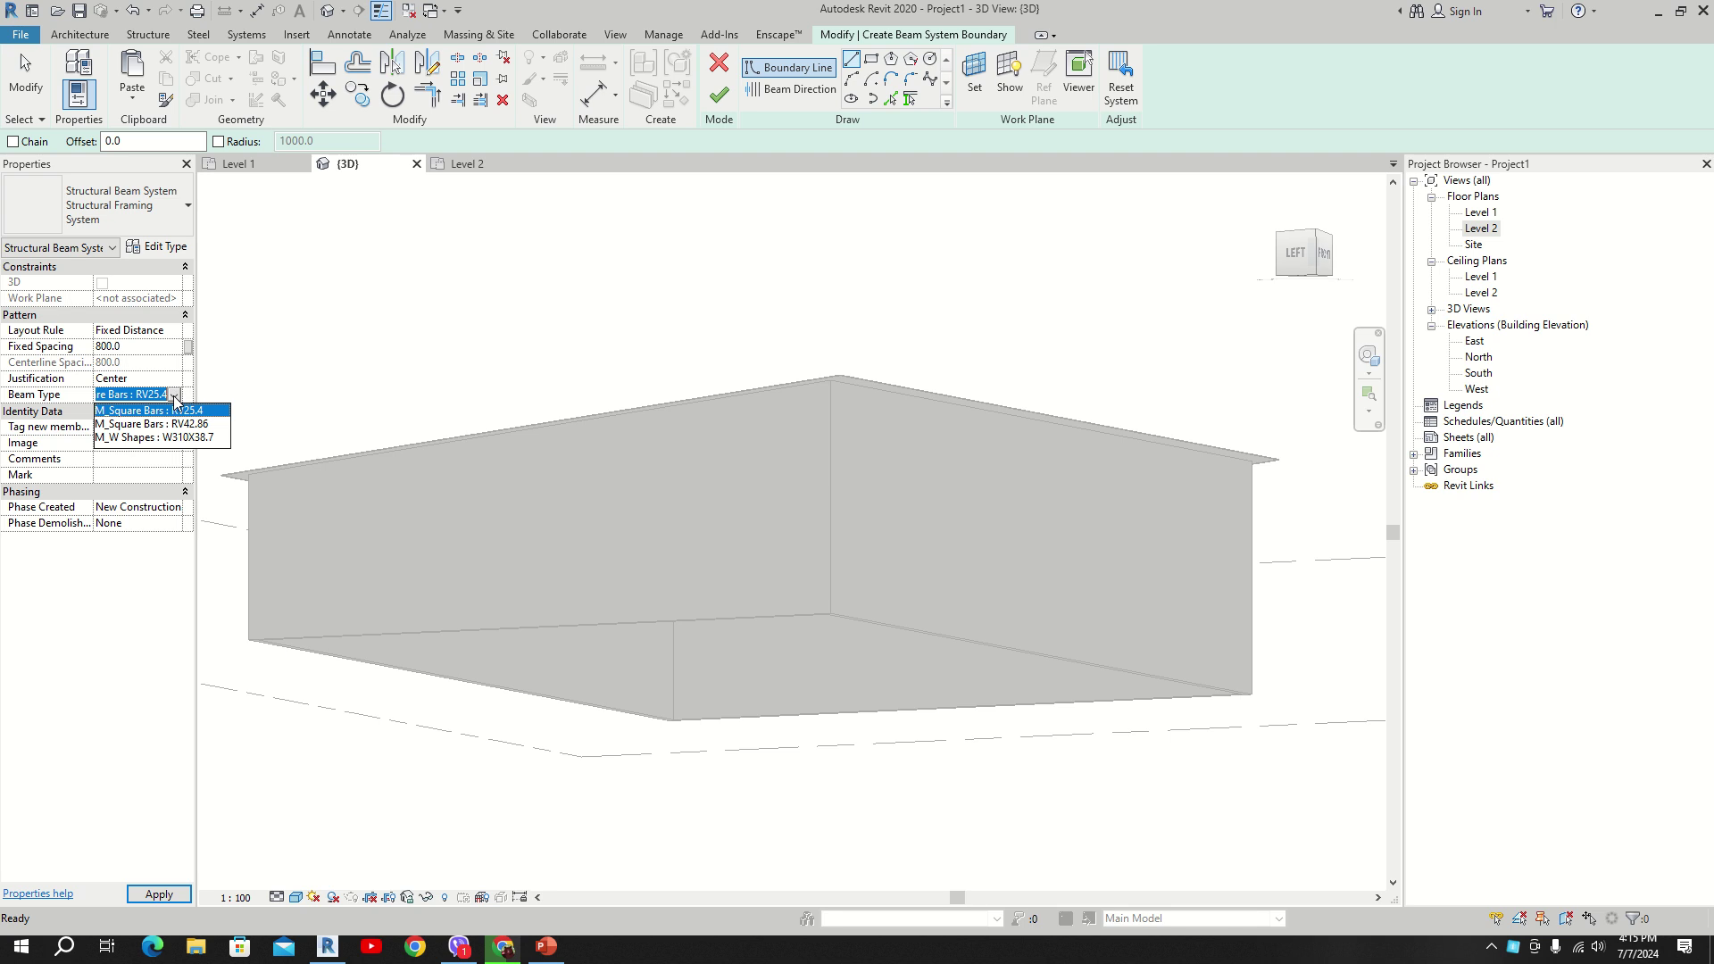
{"action": "left_click", "coordinate": [165, 410]}
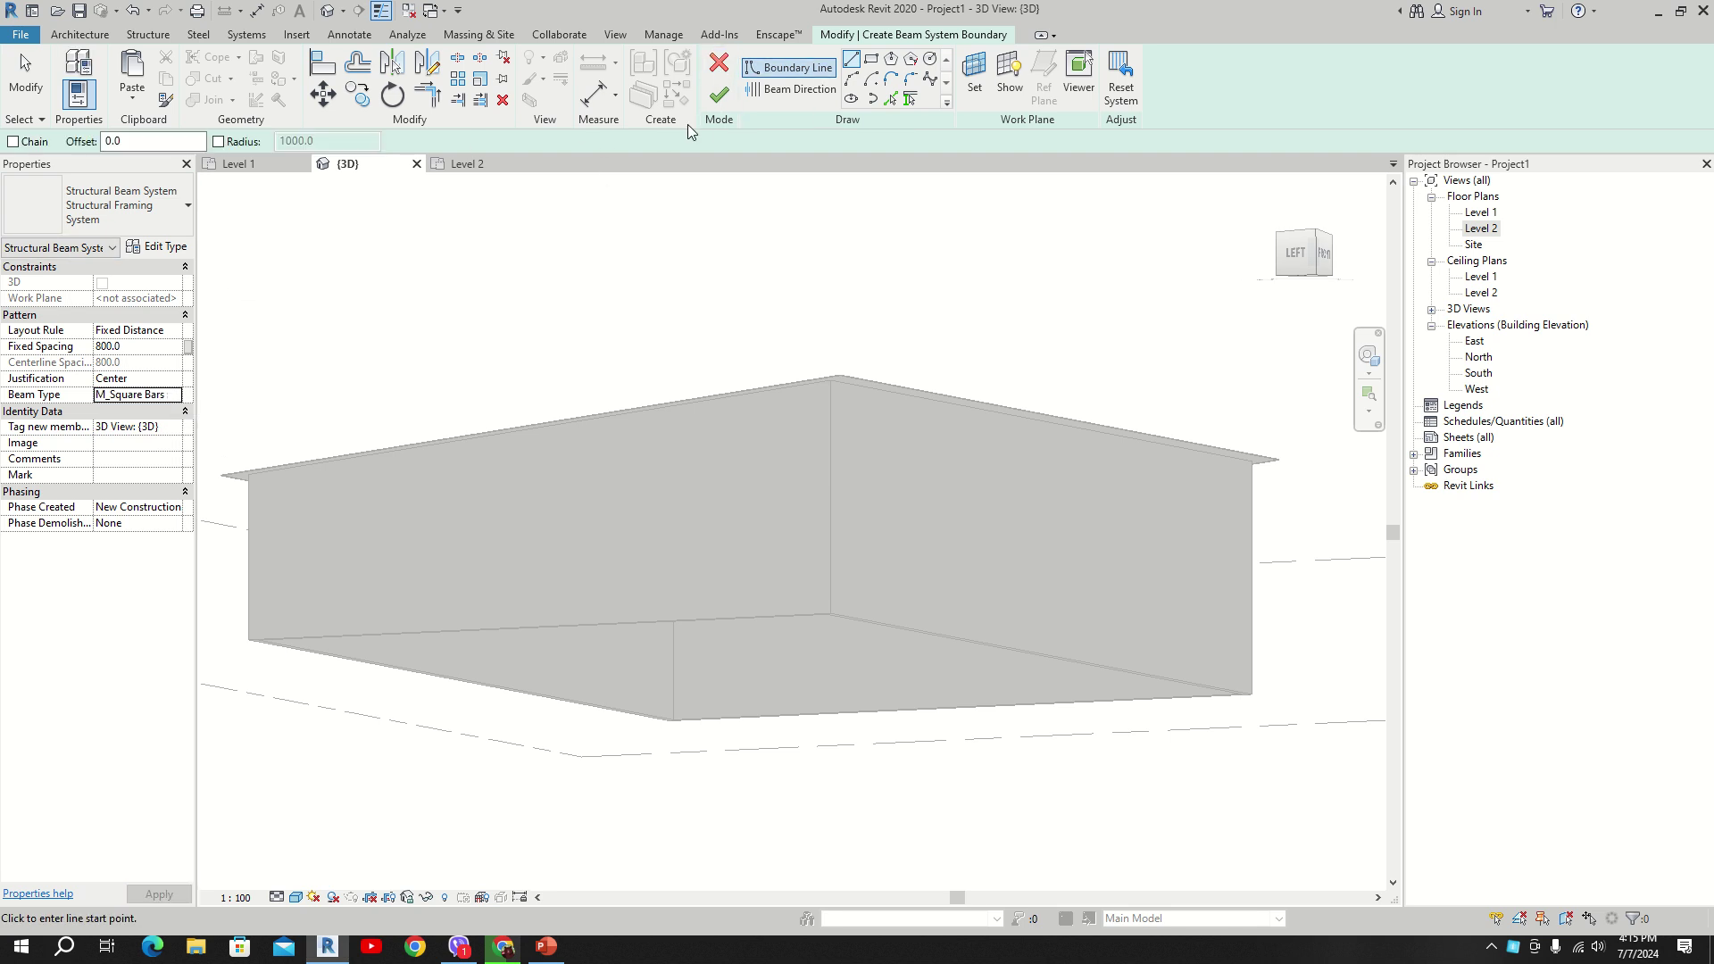
{"action": "left_click", "coordinate": [723, 65]}
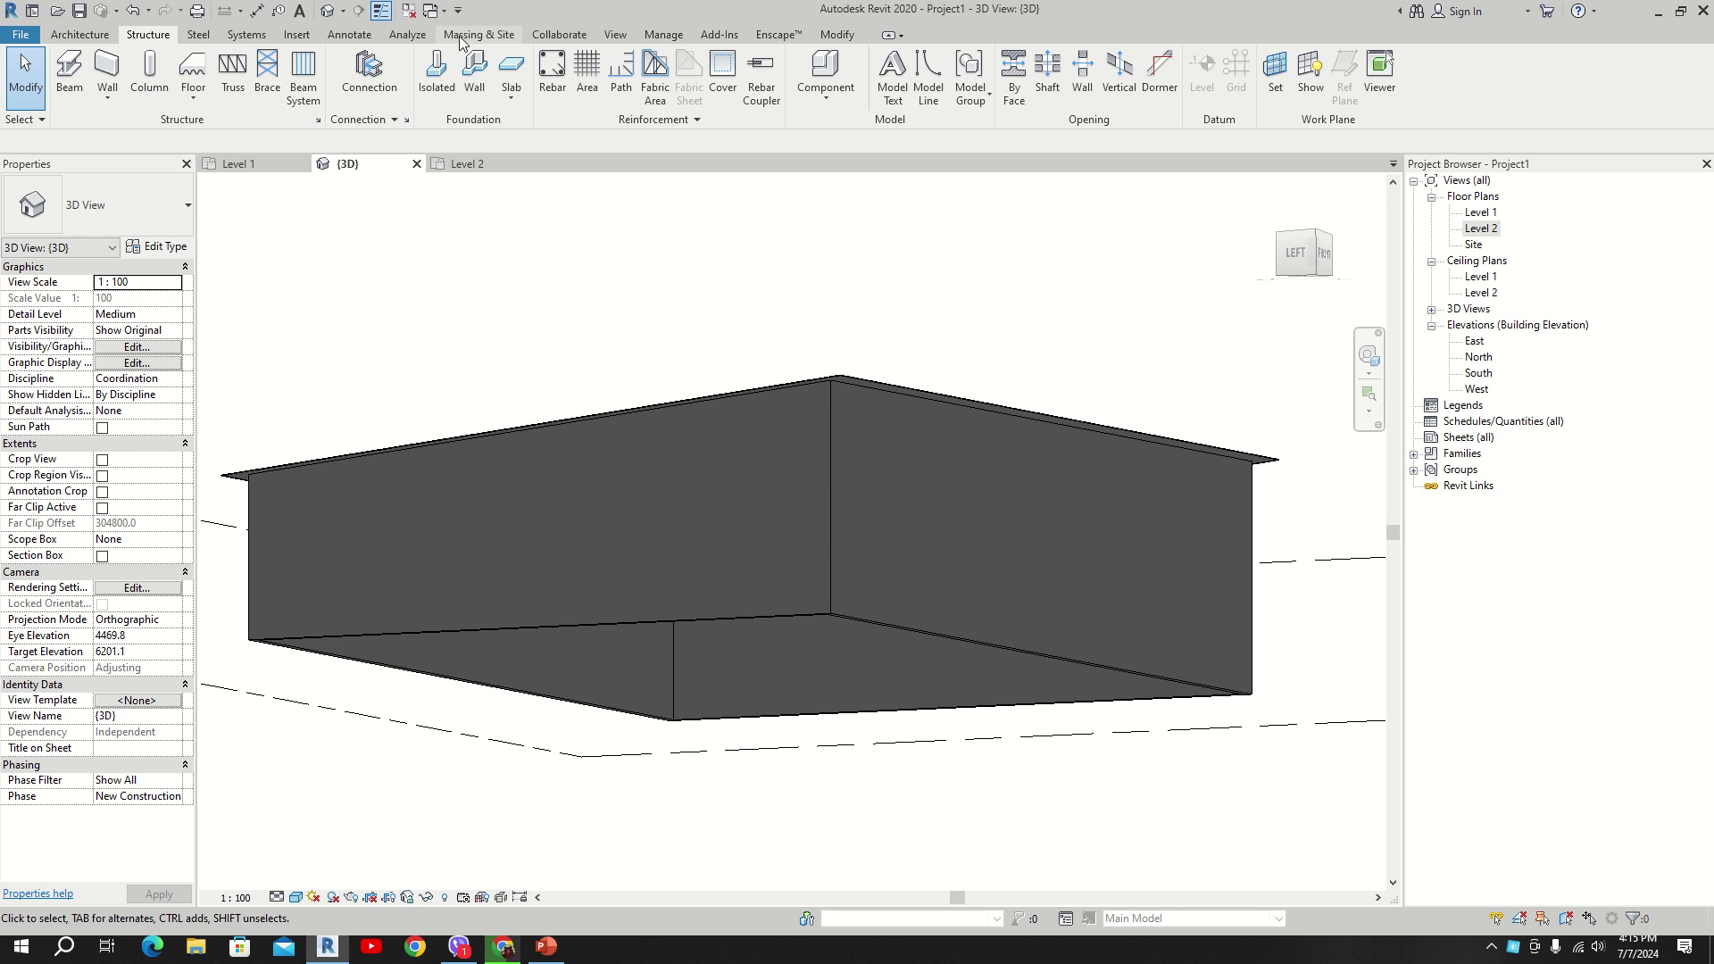
{"action": "left_click", "coordinate": [303, 34]}
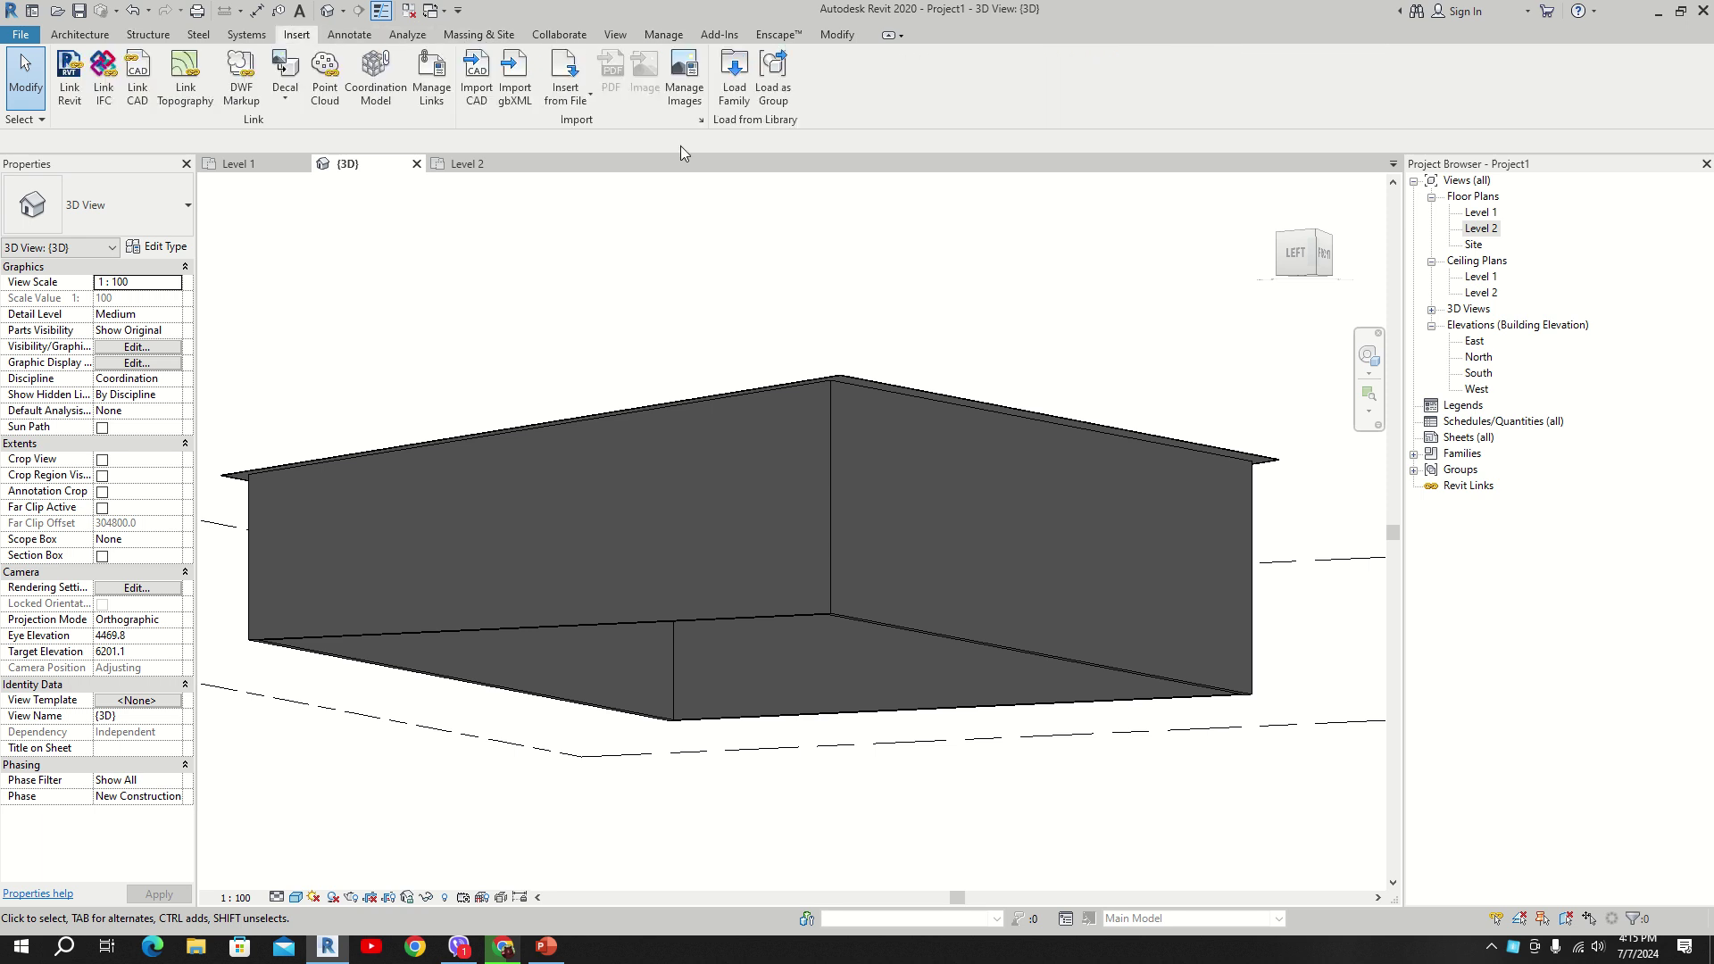
{"action": "left_click", "coordinate": [734, 89]}
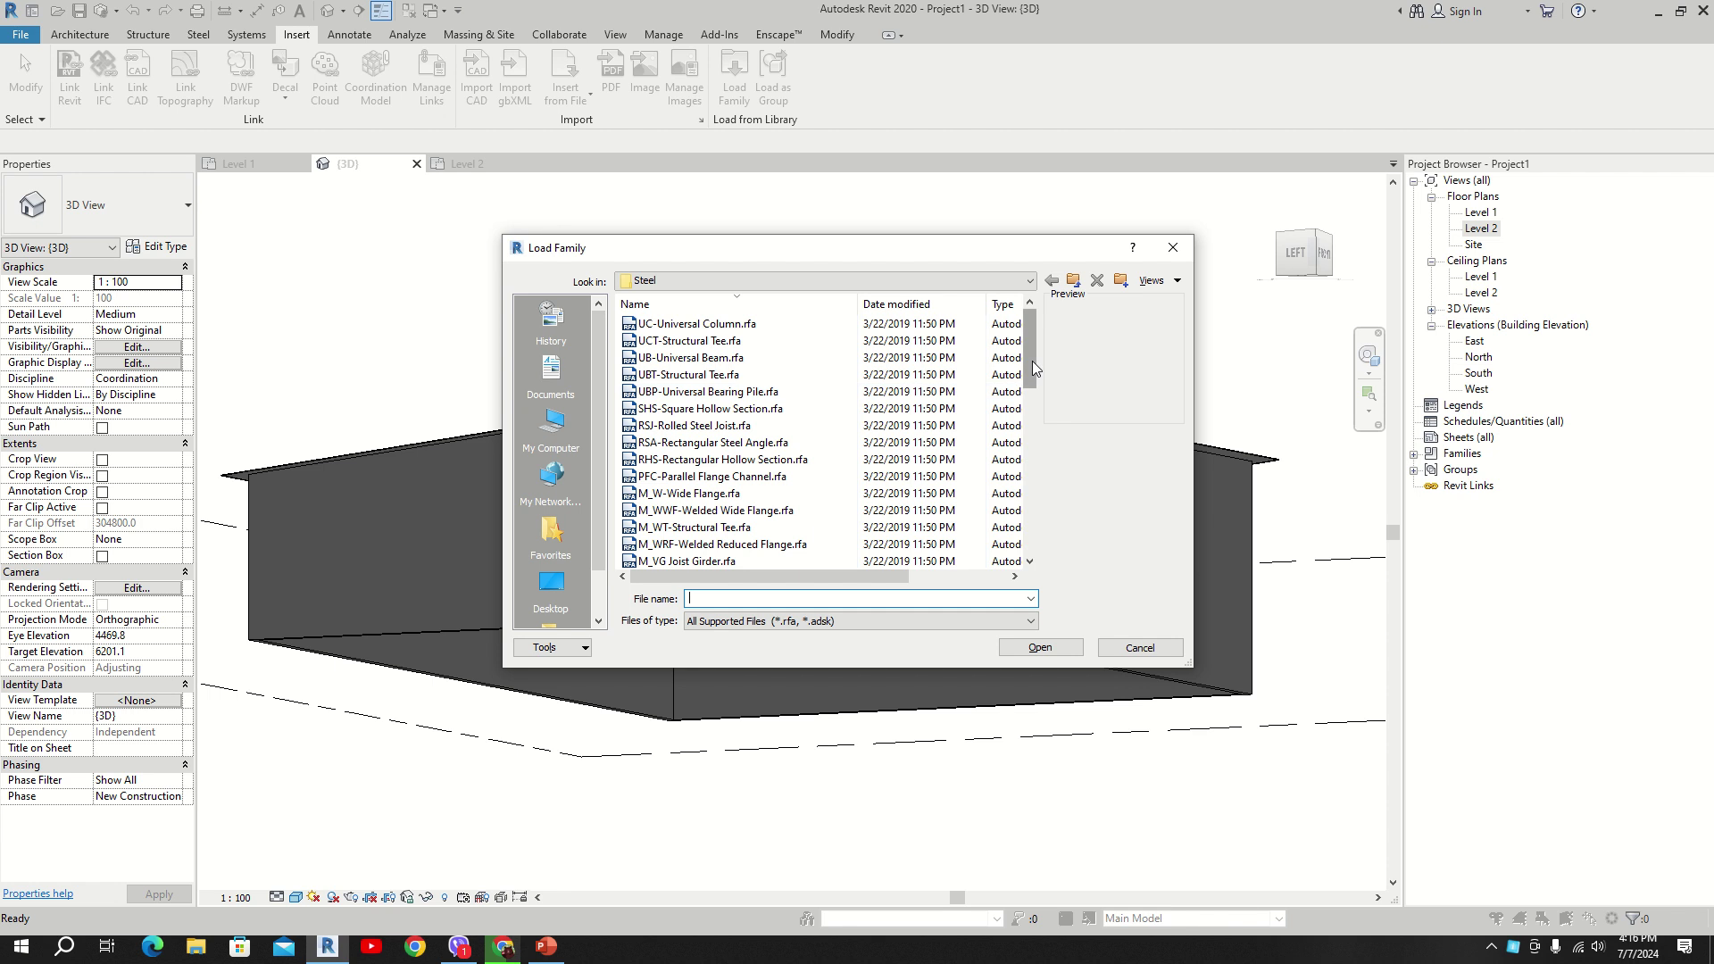
{"action": "scroll", "coordinate": [1033, 361], "scroll_direction": "down", "scroll_amount": 3}
{"action": "left_click", "coordinate": [696, 425]}
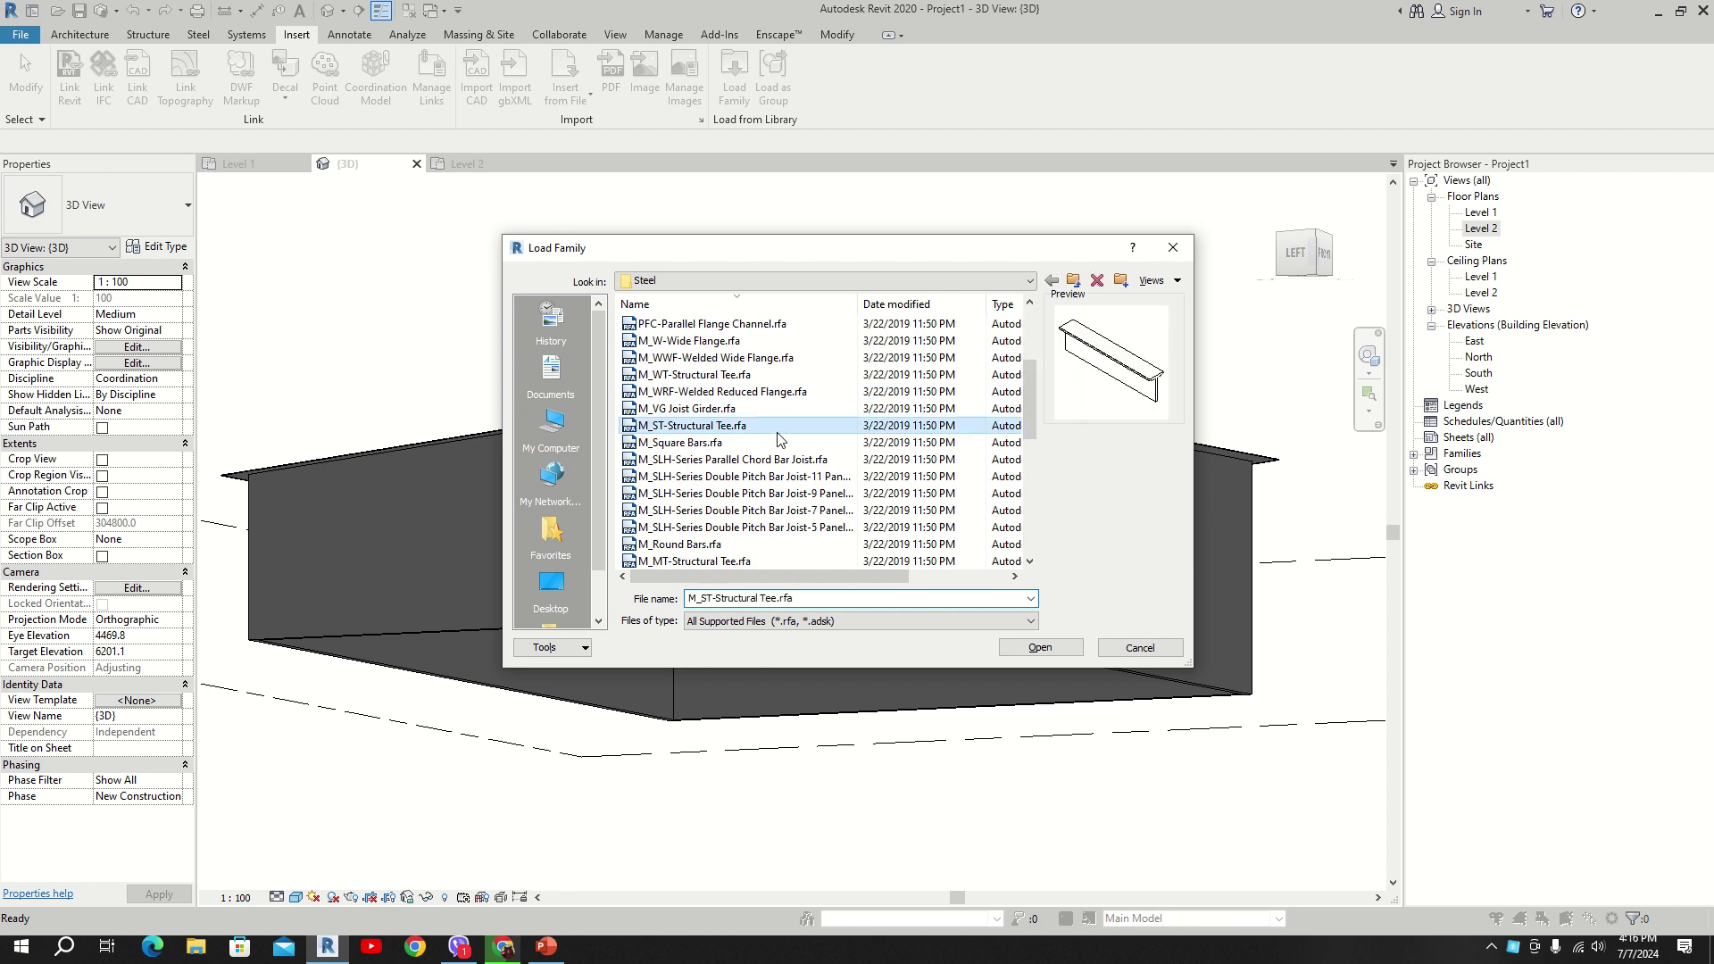
{"action": "left_click", "coordinate": [1140, 648]}
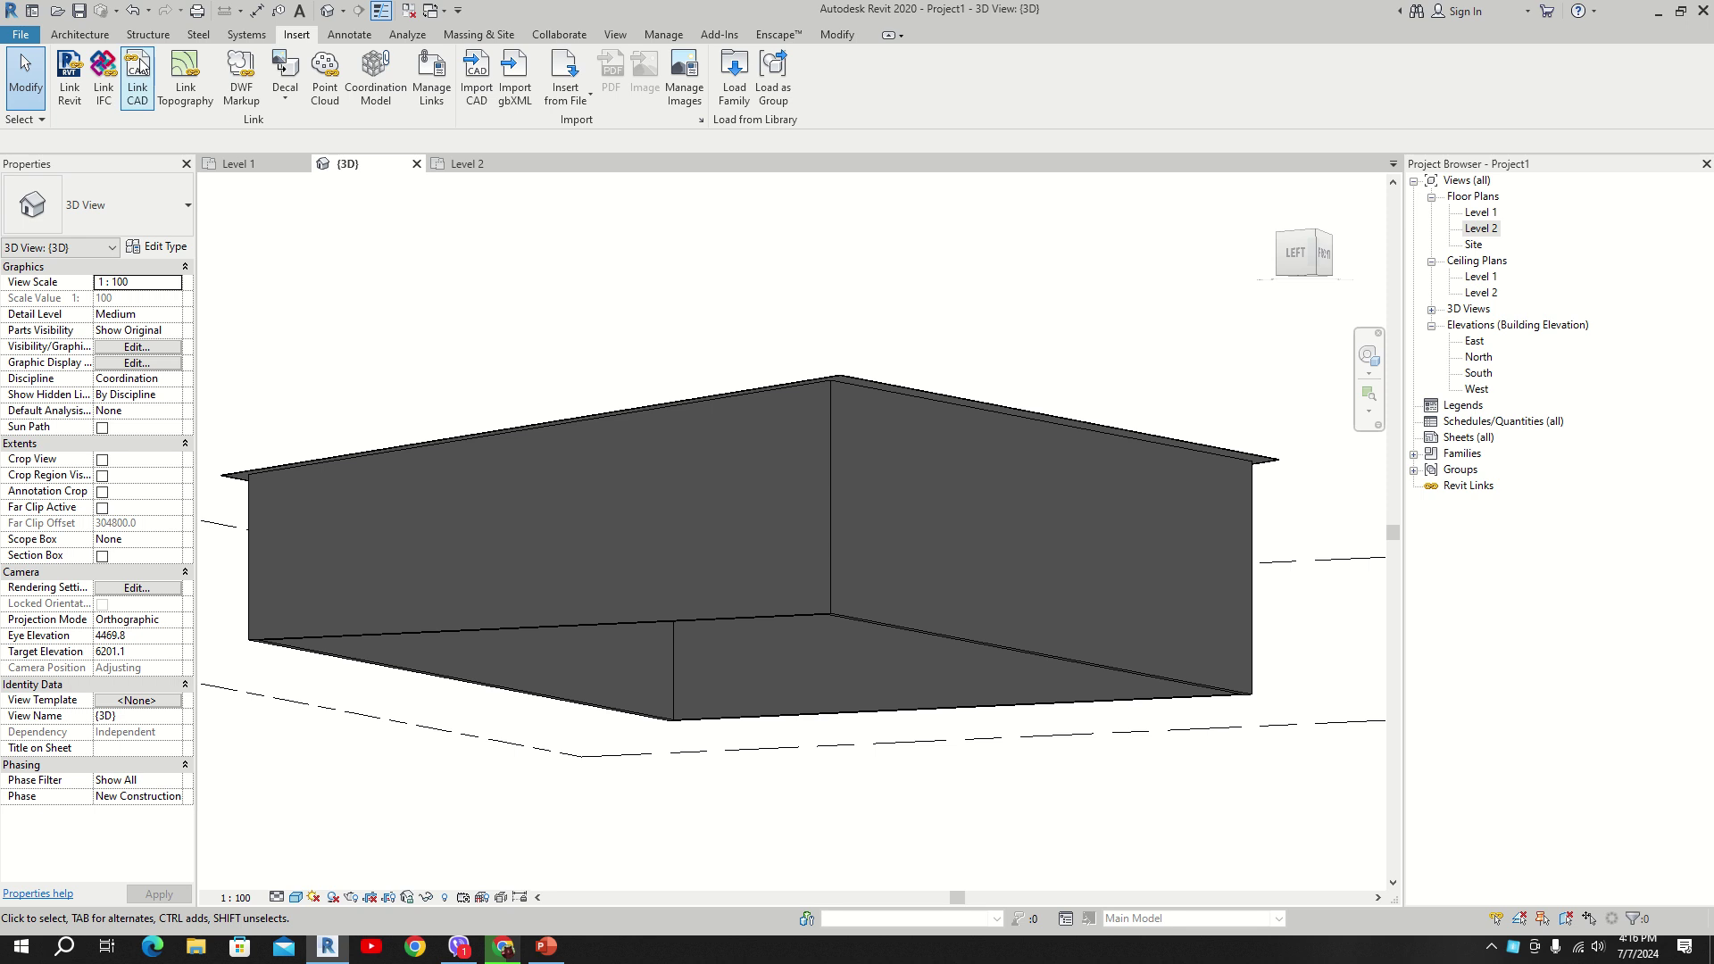
Step: Start a structural beam system and set its work plane by picking the plane of the sloped roof
{"action": "left_click", "coordinate": [161, 37]}
{"action": "left_click", "coordinate": [302, 76]}
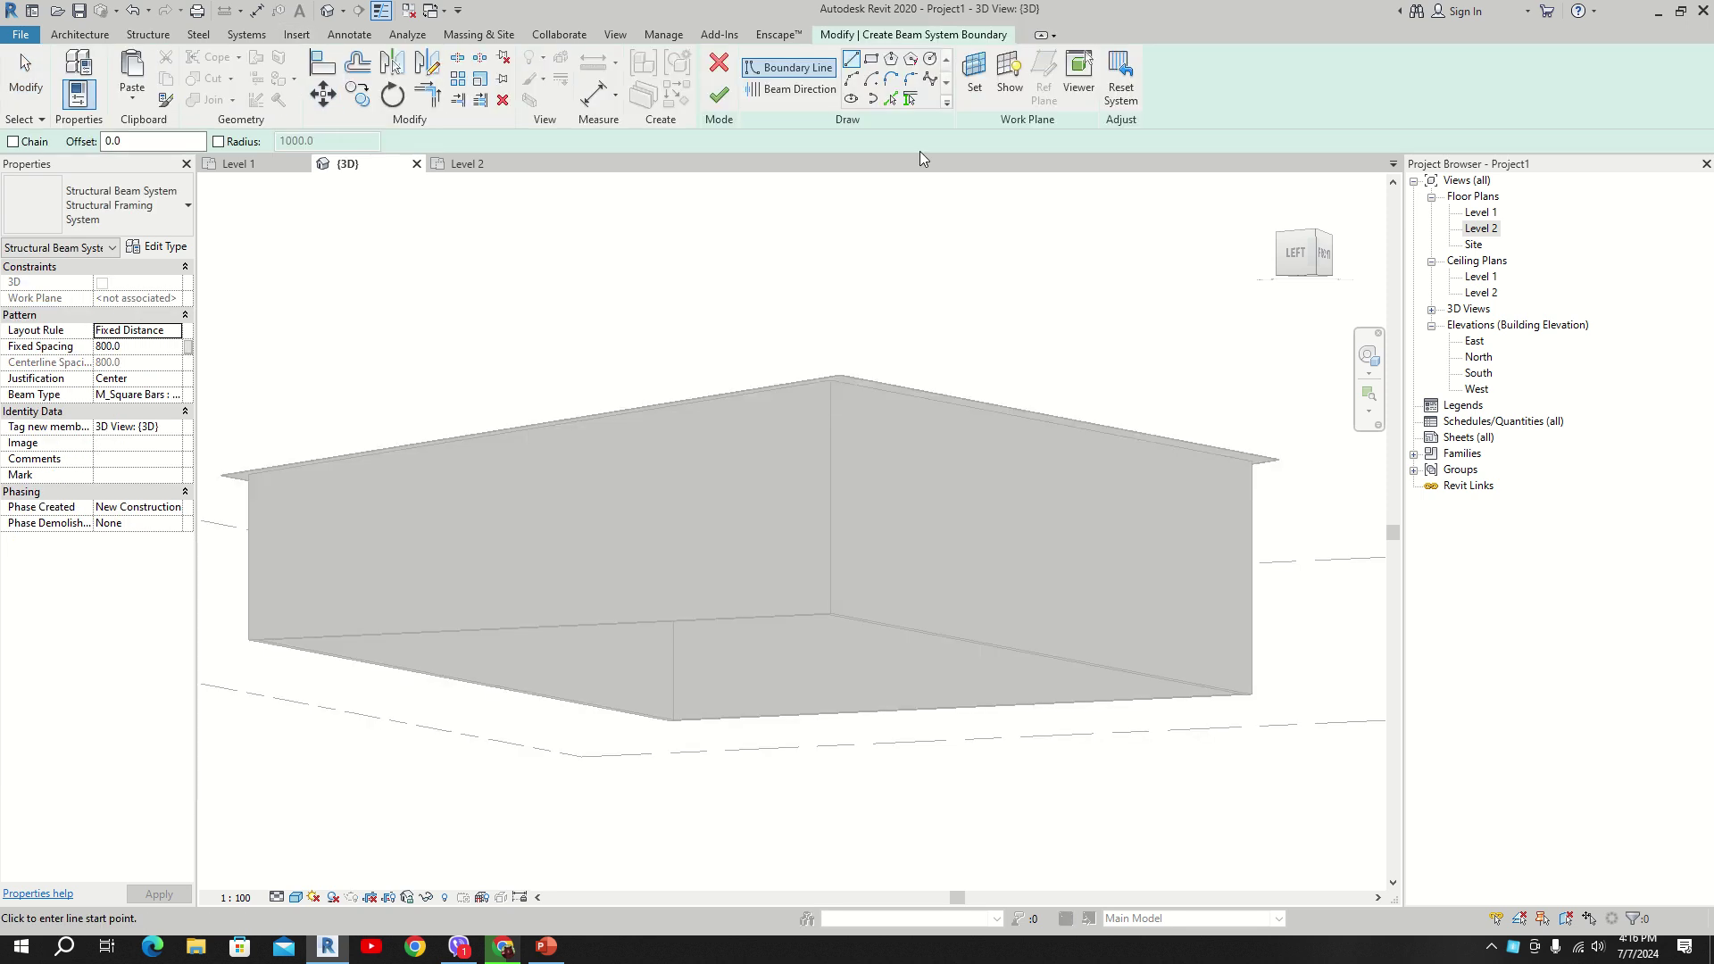
{"action": "left_click", "coordinate": [975, 89]}
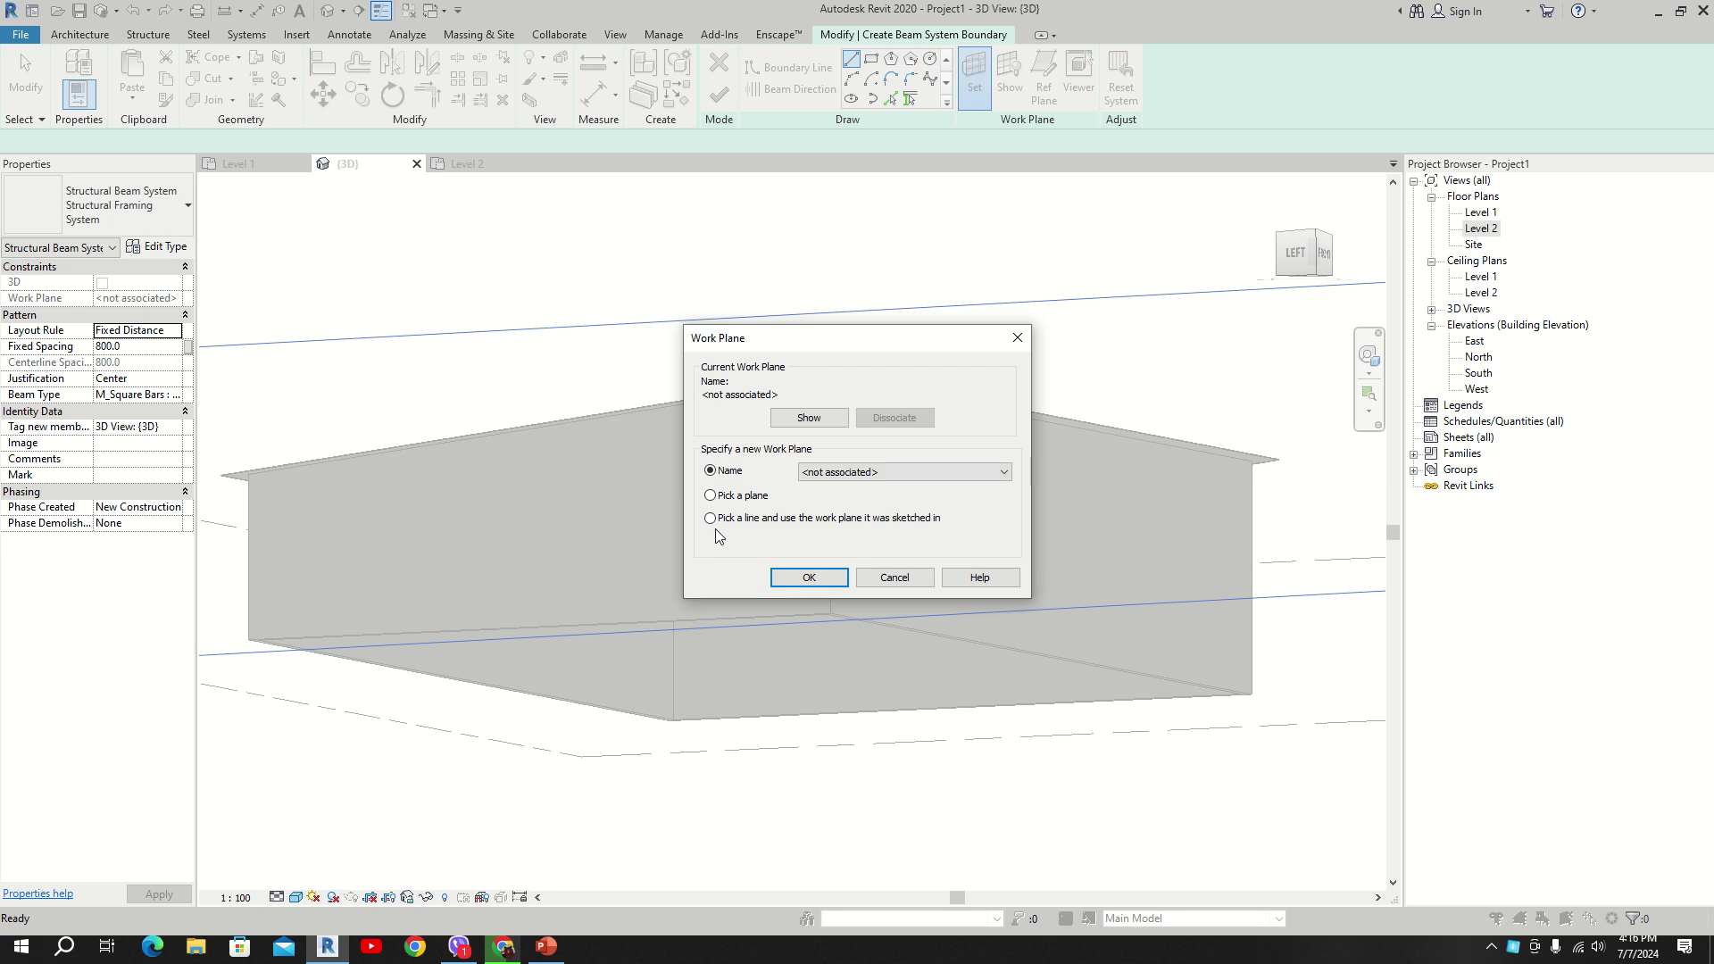
{"action": "left_click", "coordinate": [749, 496]}
{"action": "left_click", "coordinate": [809, 577]}
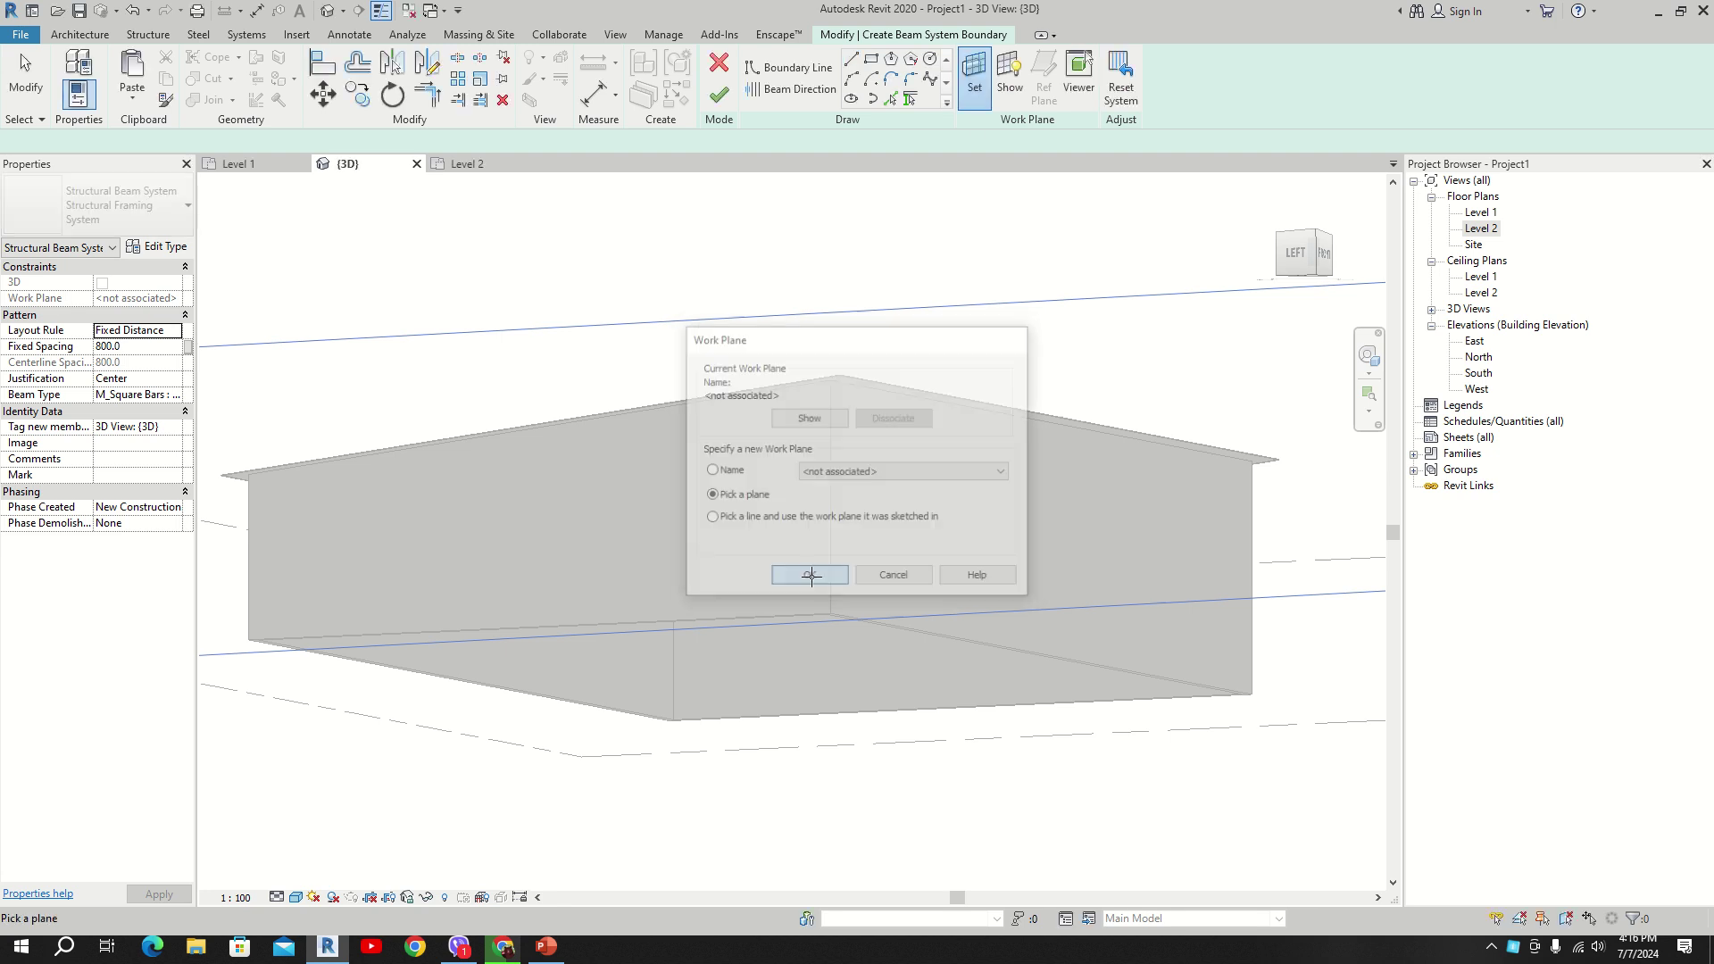
{"action": "middle_click_drag", "start_coordinate": [929, 581], "coordinate": [827, 298], "text": "shift"}
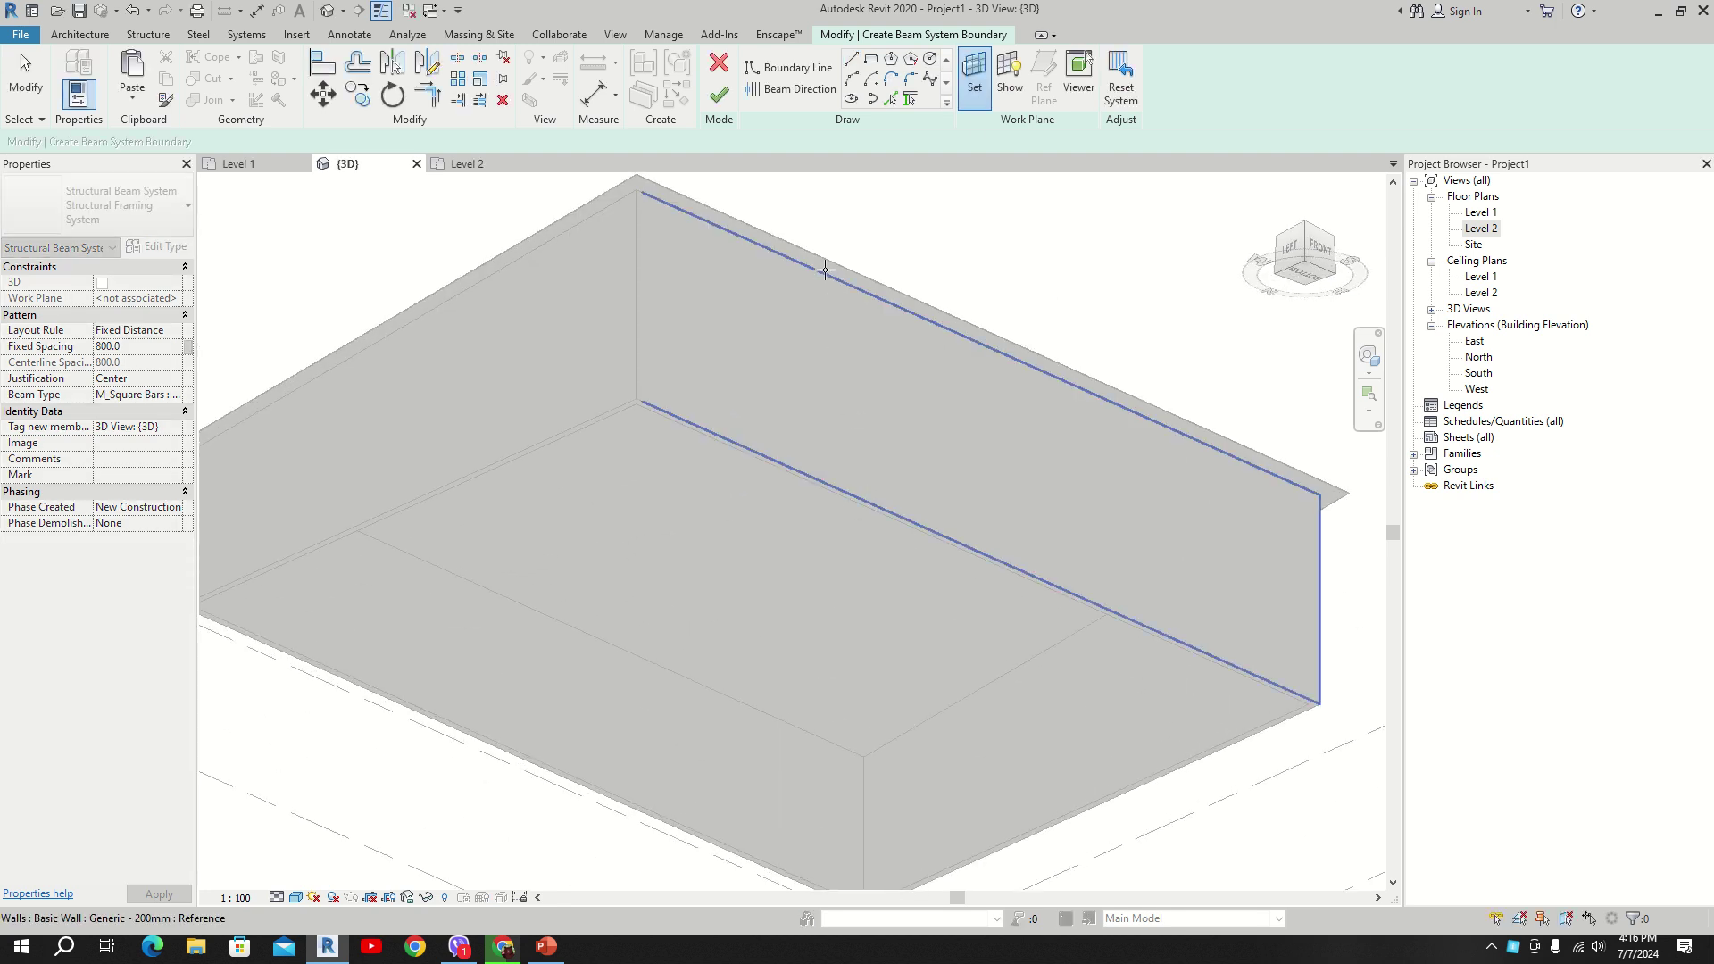
{"action": "left_click", "coordinate": [825, 264]}
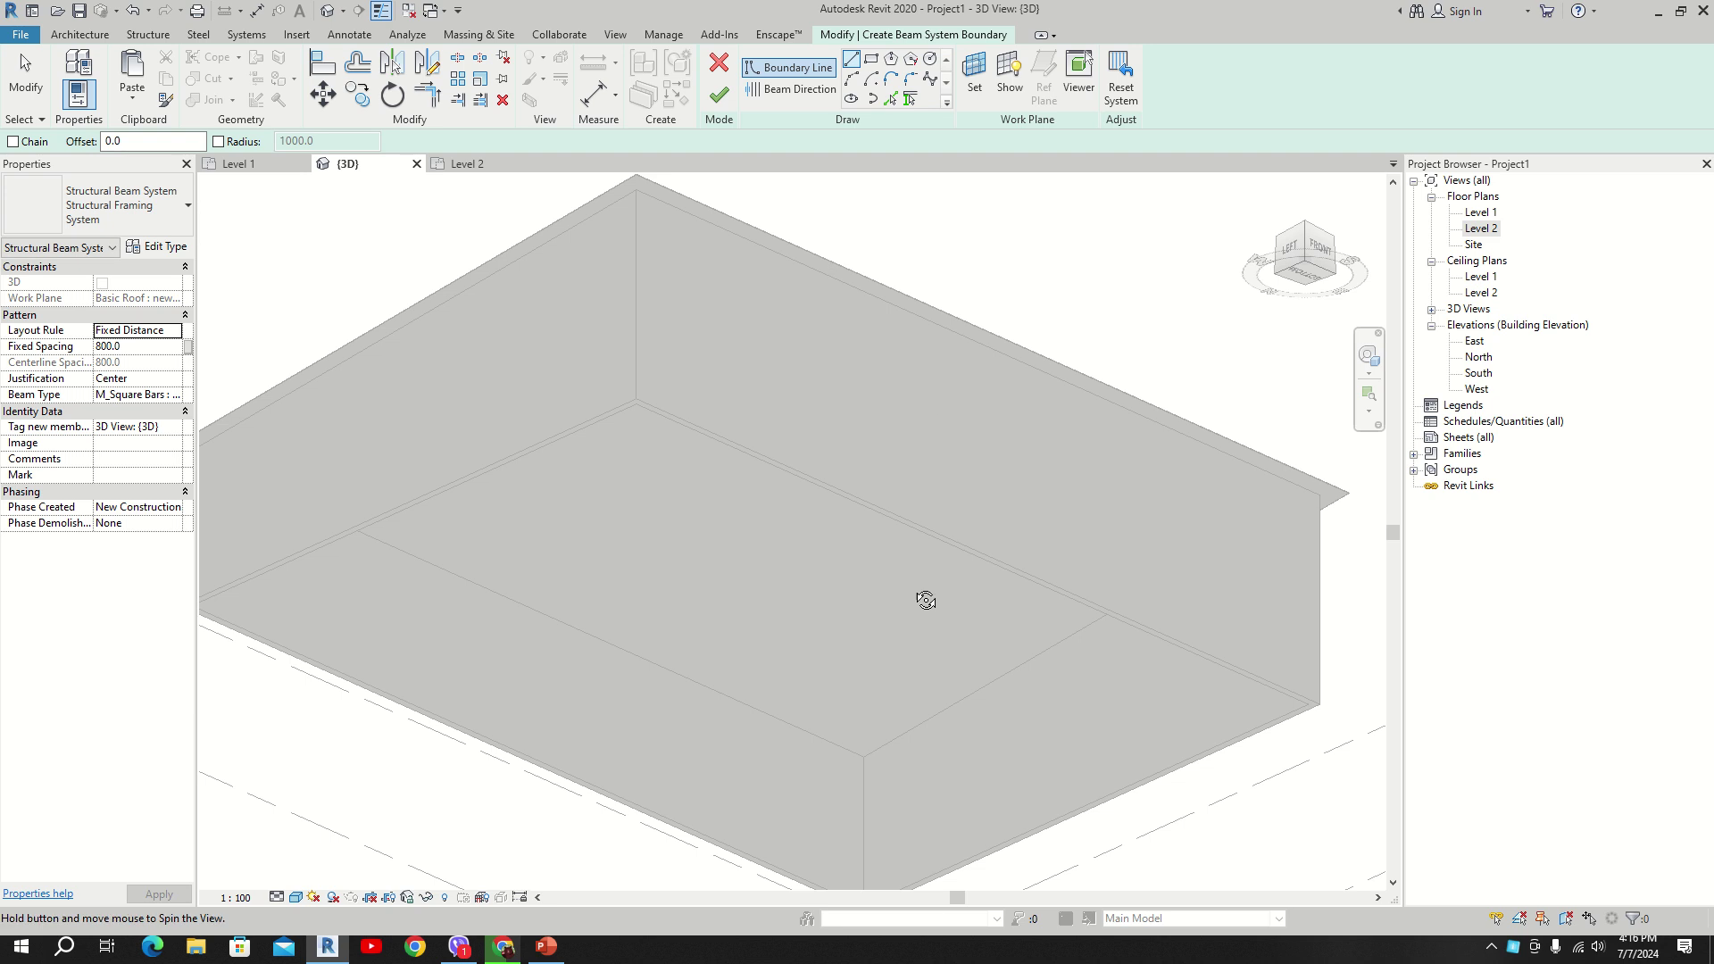
Step: Pick the four outer edges of the sloped roof as the closed boundary of the beam system
{"action": "middle_click_drag", "start_coordinate": [919, 601], "coordinate": [806, 516], "text": "shift"}
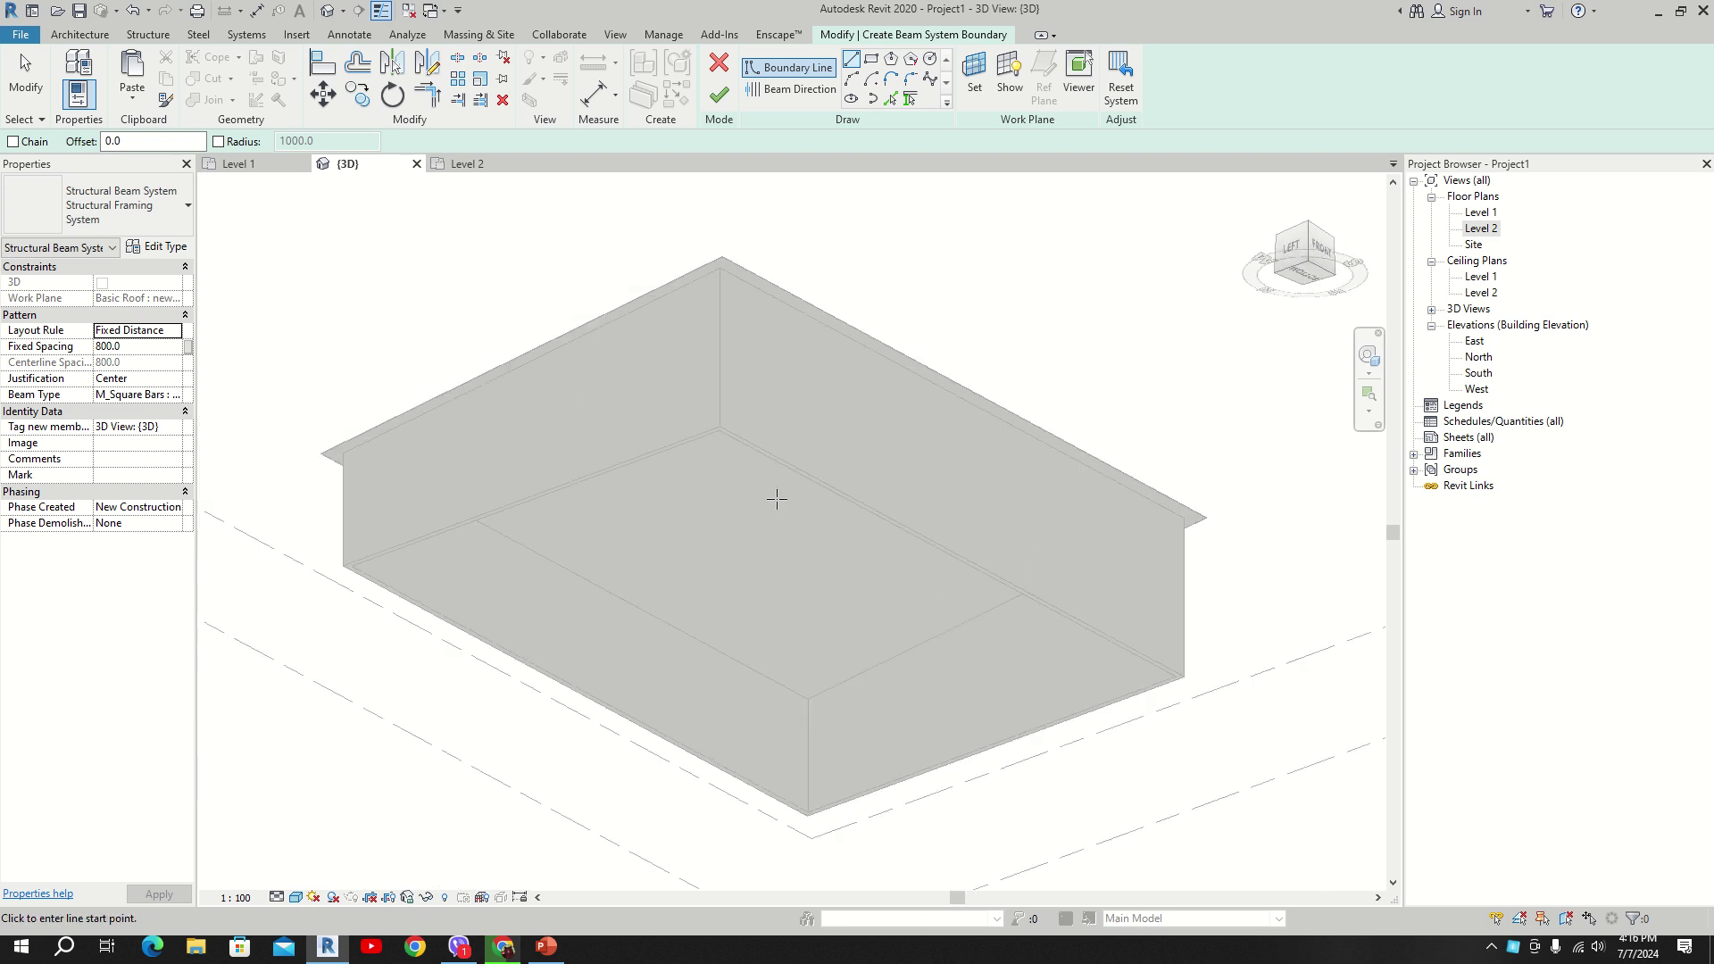
{"action": "middle_click_drag", "start_coordinate": [698, 390], "coordinate": [792, 448], "text": "shift"}
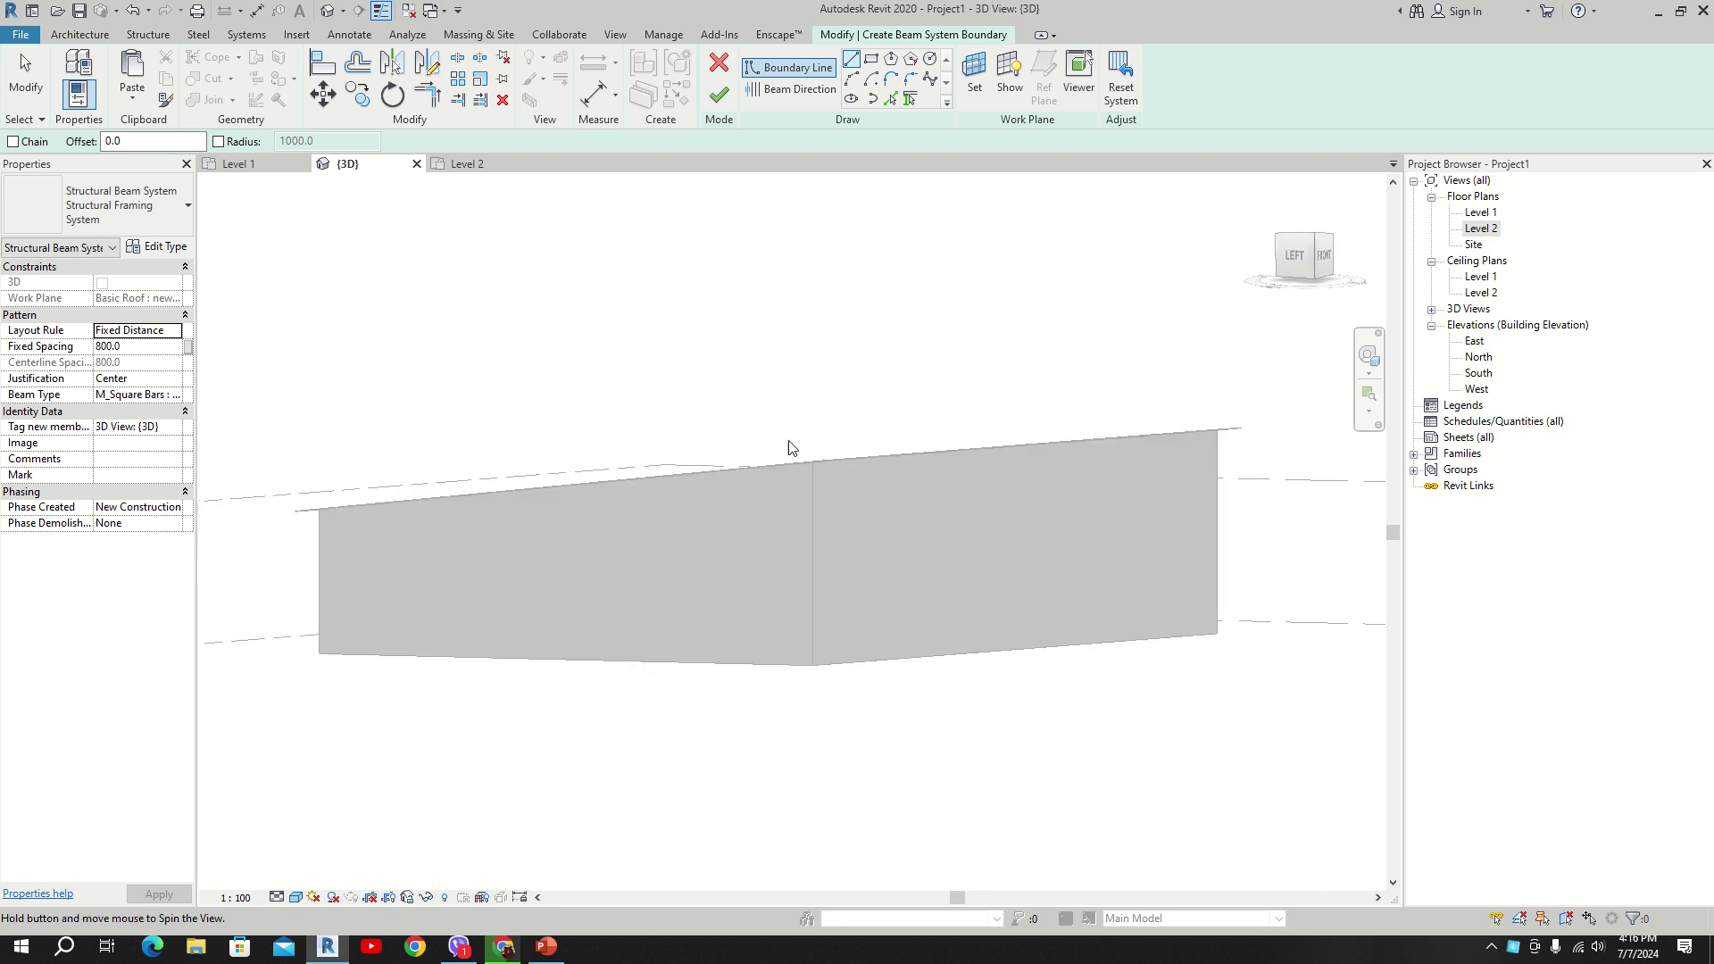
{"action": "left_click", "coordinate": [890, 98]}
{"action": "middle_click_drag", "start_coordinate": [831, 571], "coordinate": [827, 674], "text": "shift"}
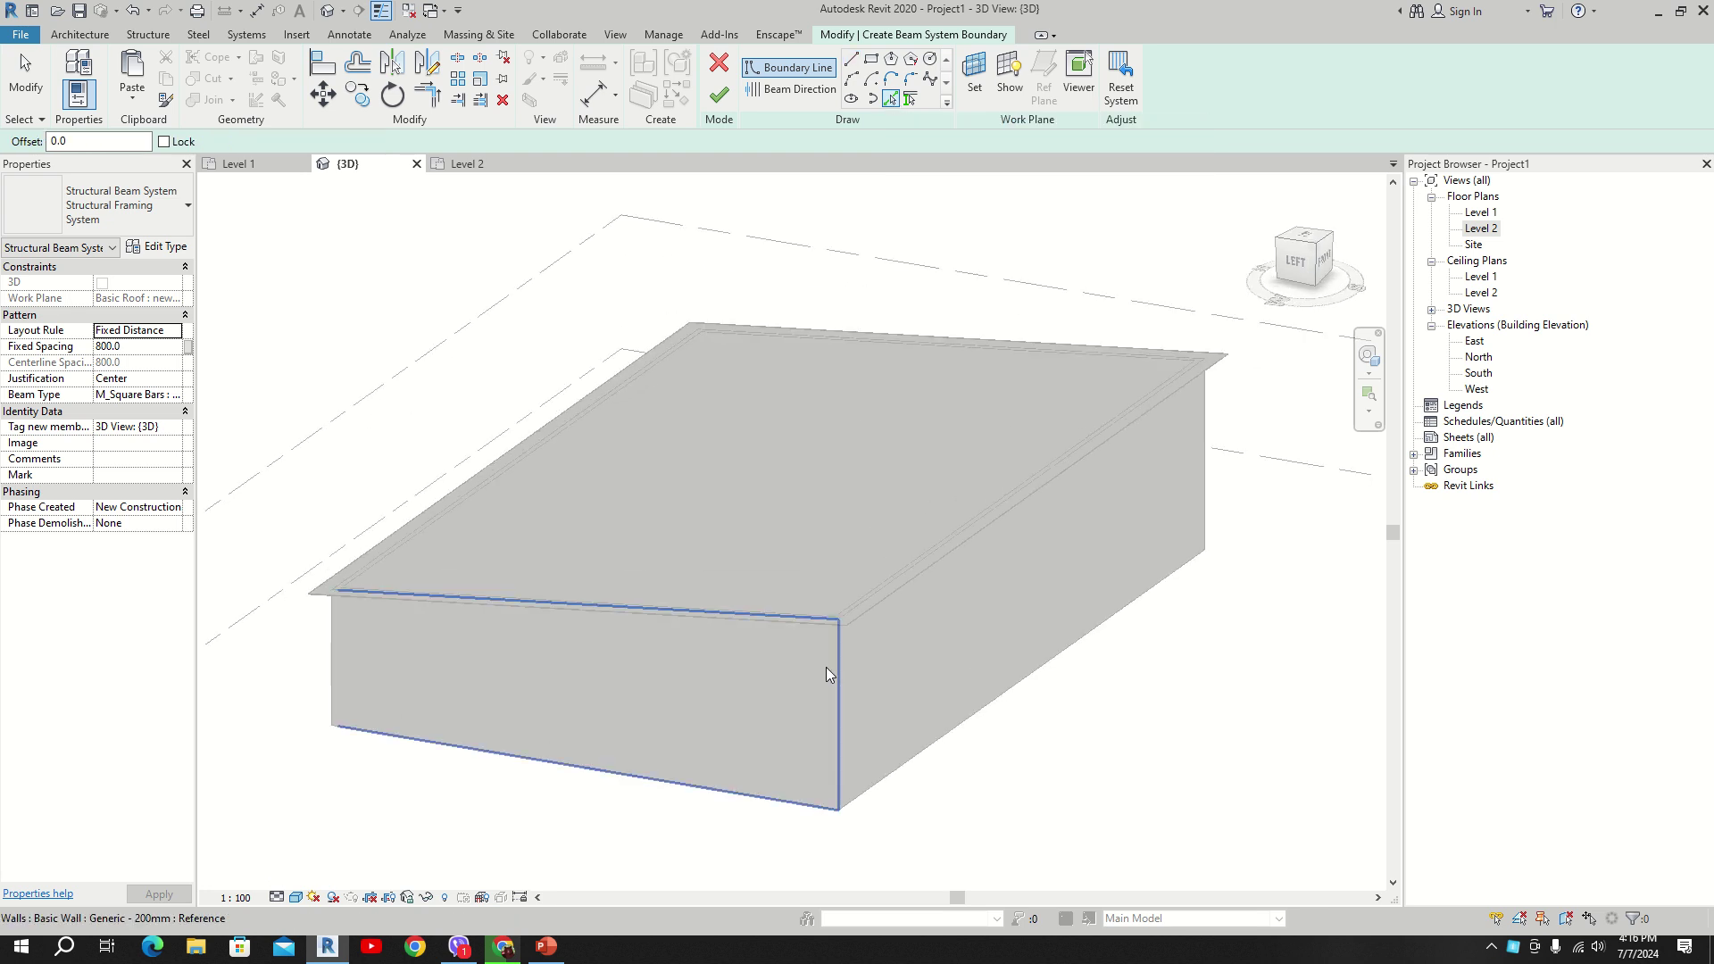
{"action": "left_click", "coordinate": [802, 630]}
{"action": "middle_click_drag", "start_coordinate": [977, 543], "coordinate": [812, 629], "text": "shift"}
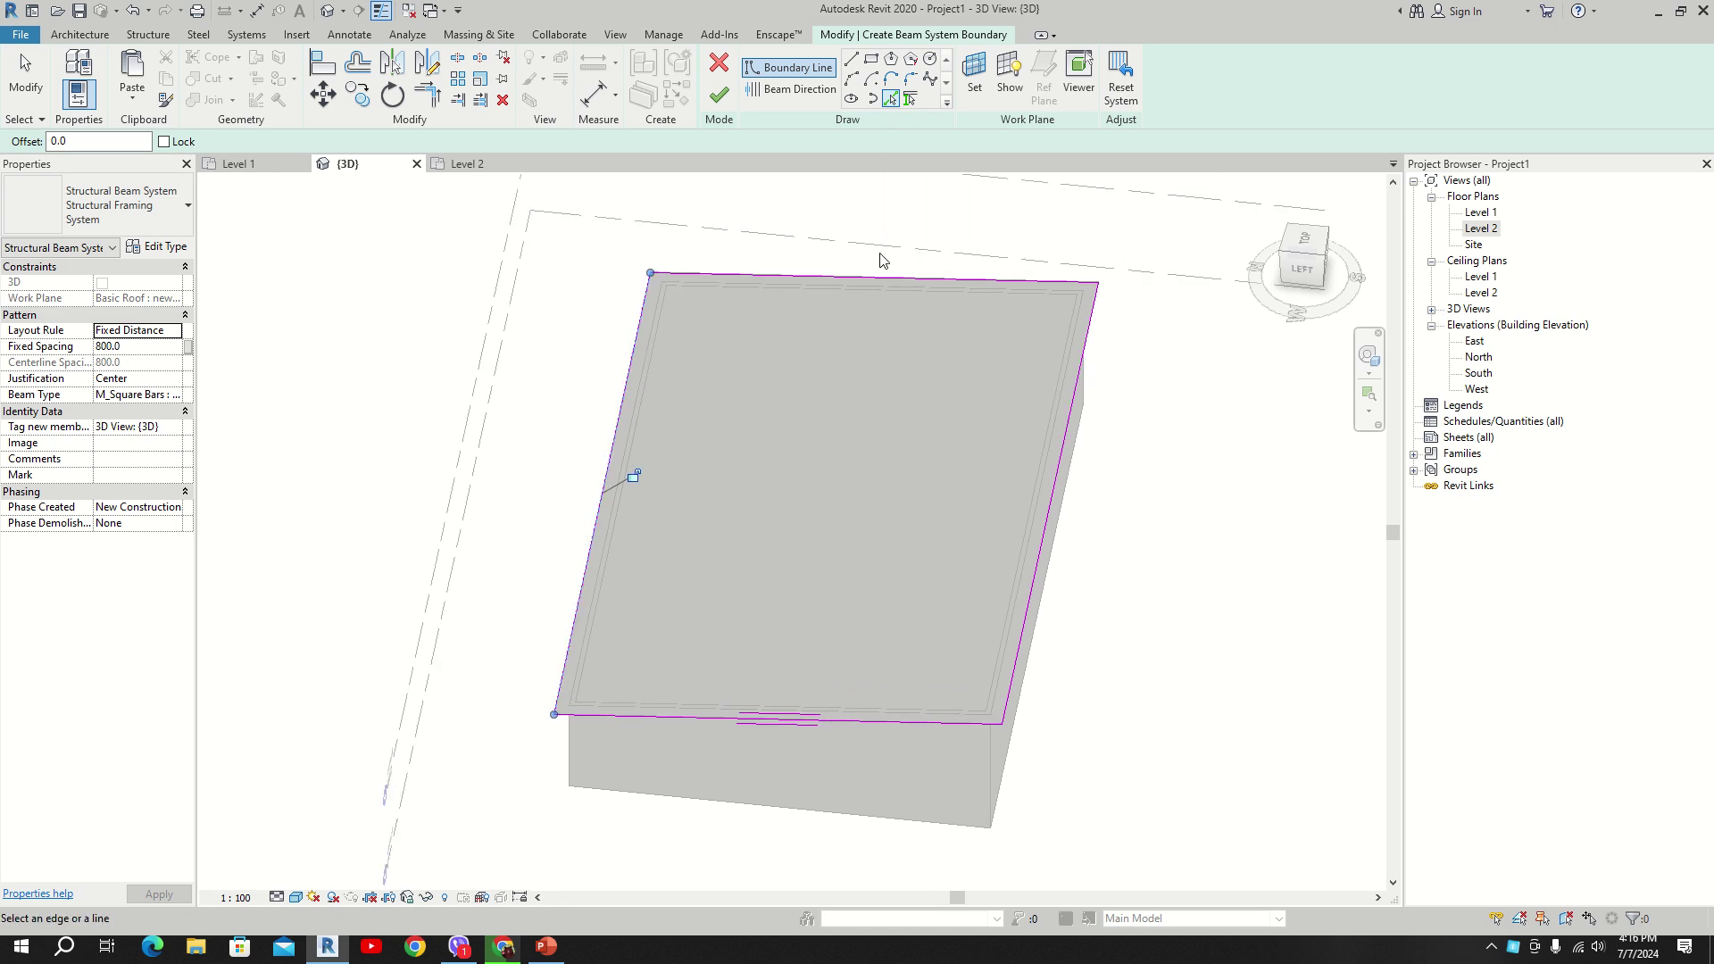
Step: Set the beam direction parallel to the roof's long north edge and finish the beam system sketch
{"action": "left_click", "coordinate": [777, 89]}
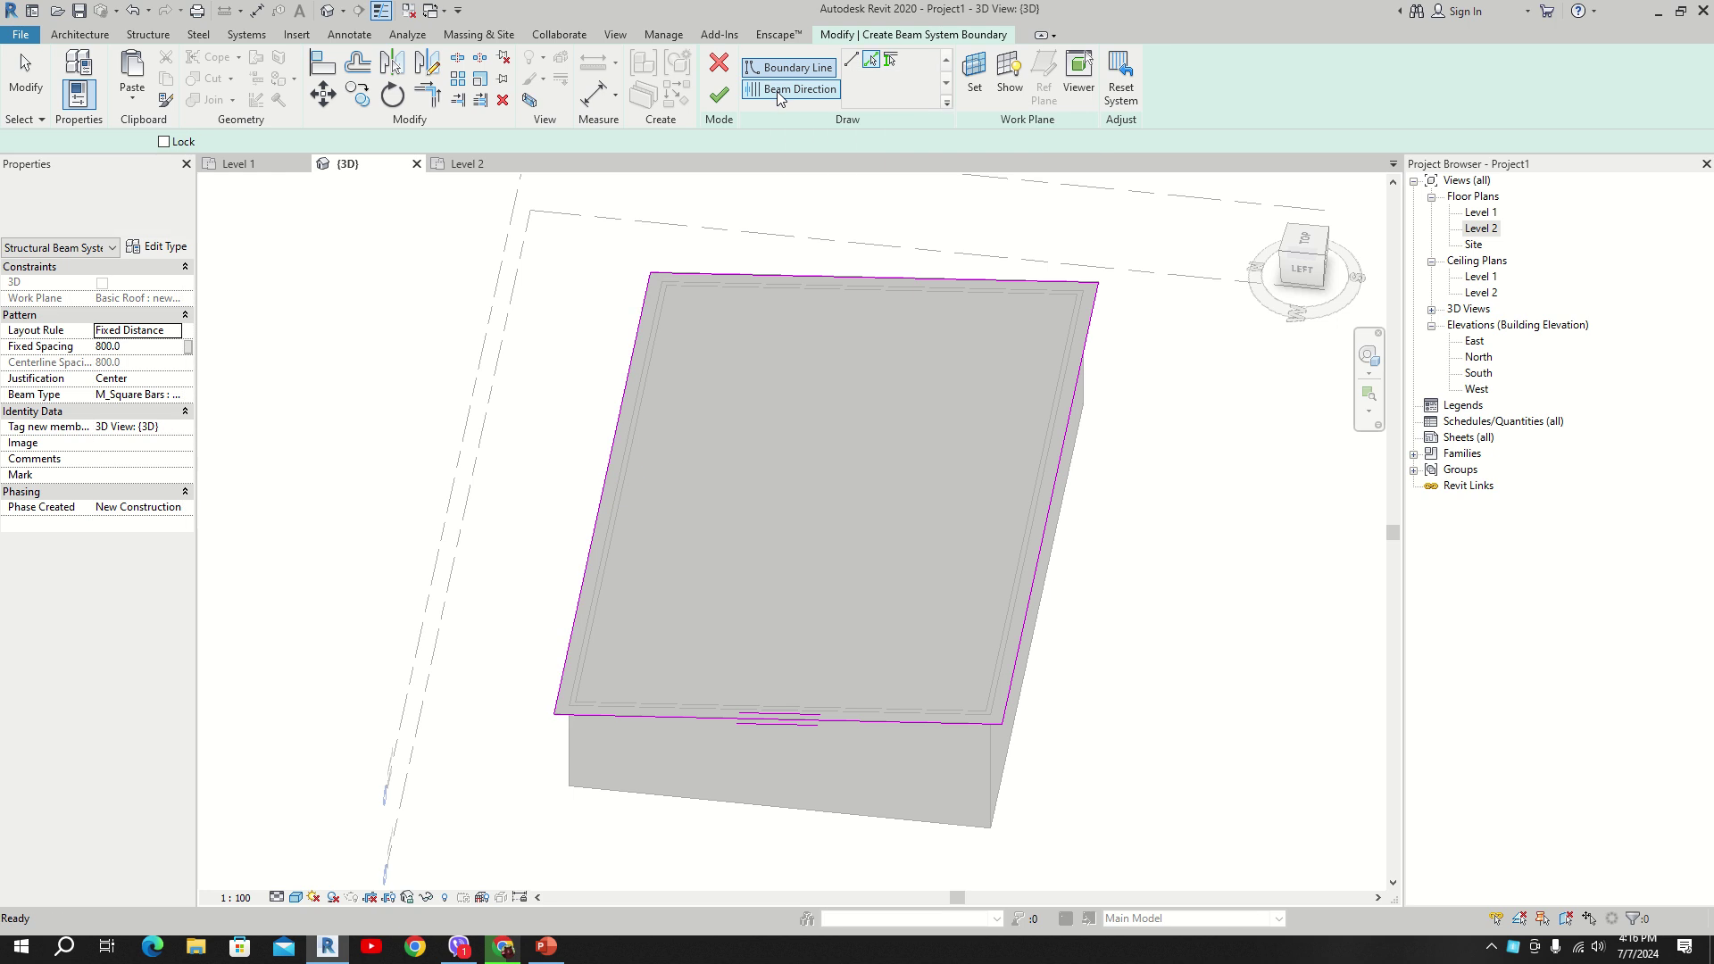
{"action": "left_click", "coordinate": [605, 494]}
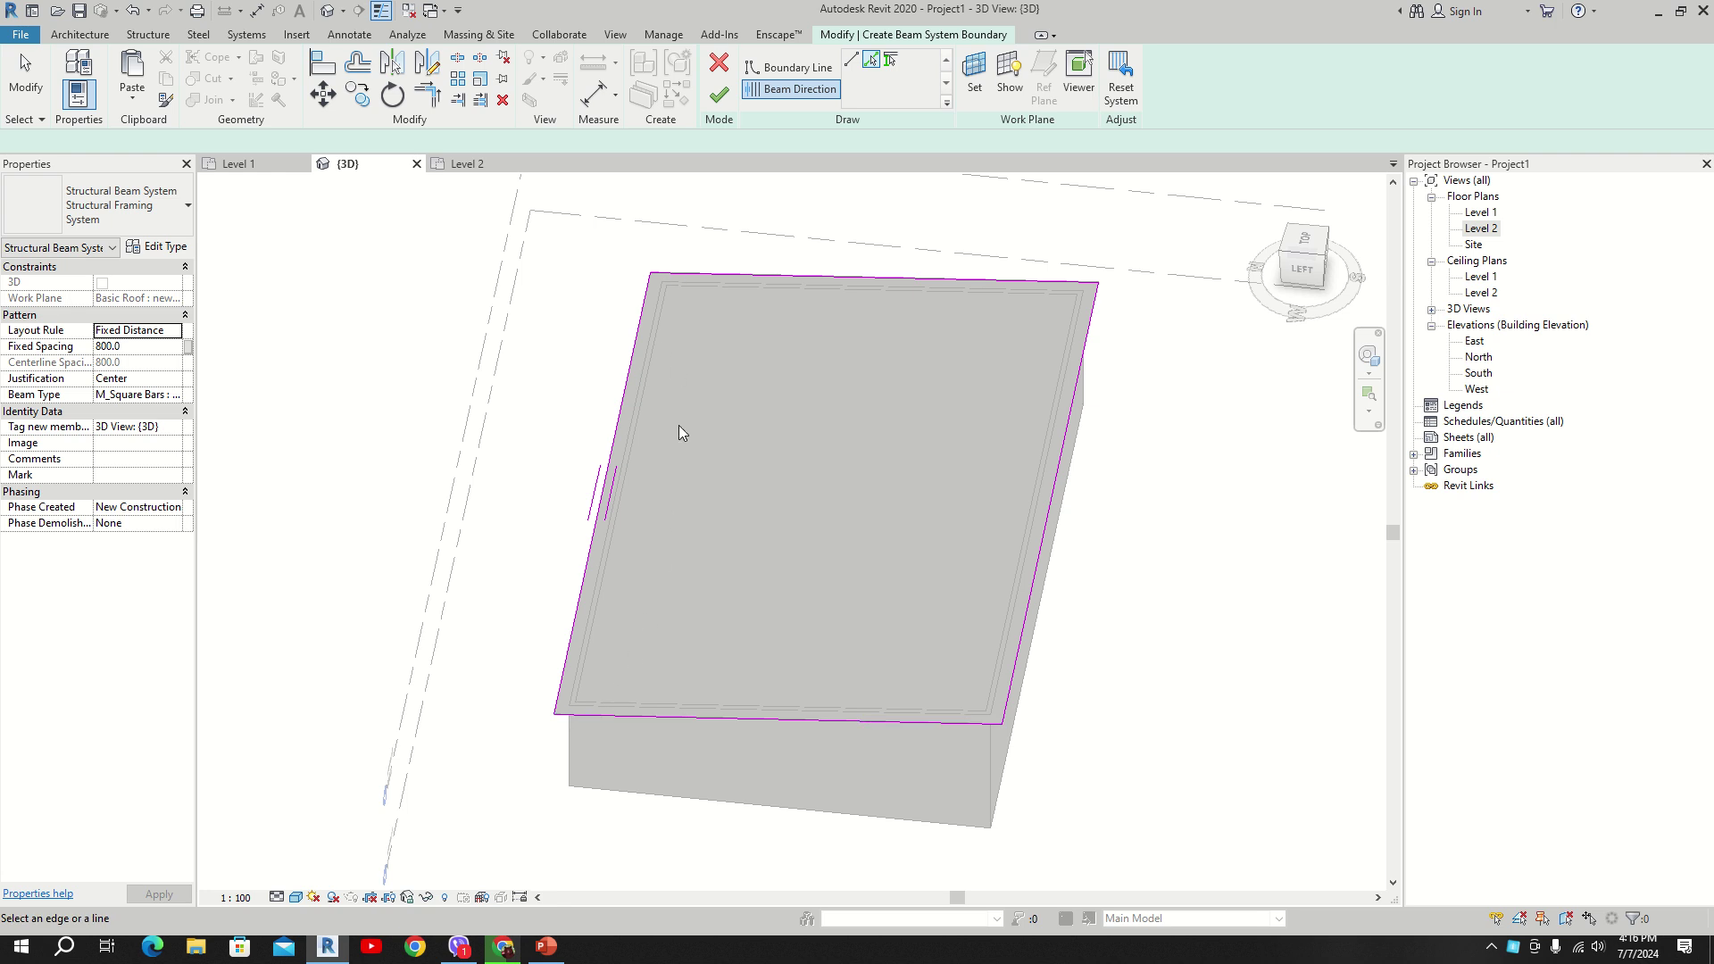
{"action": "middle_click_drag", "start_coordinate": [956, 464], "coordinate": [879, 201], "text": "shift"}
{"action": "scroll", "coordinate": [368, 542], "scroll_direction": "up", "scroll_amount": 1}
{"action": "middle_click_drag", "start_coordinate": [380, 547], "coordinate": [348, 424]}
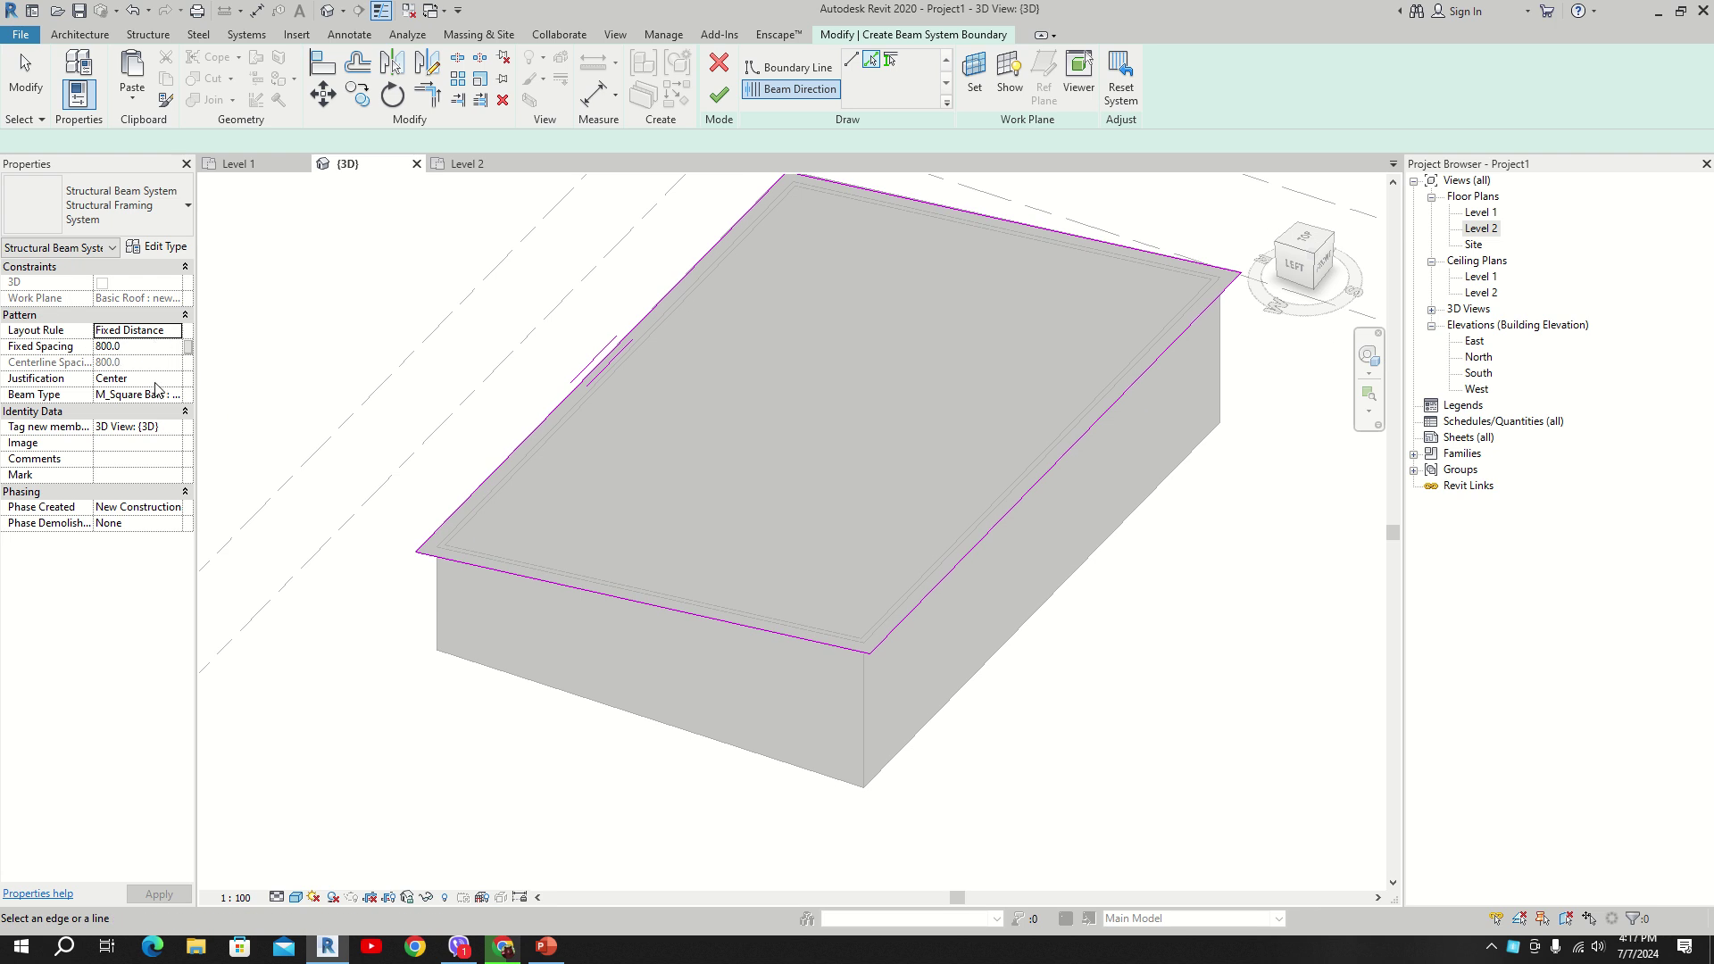
{"action": "left_click", "coordinate": [719, 94]}
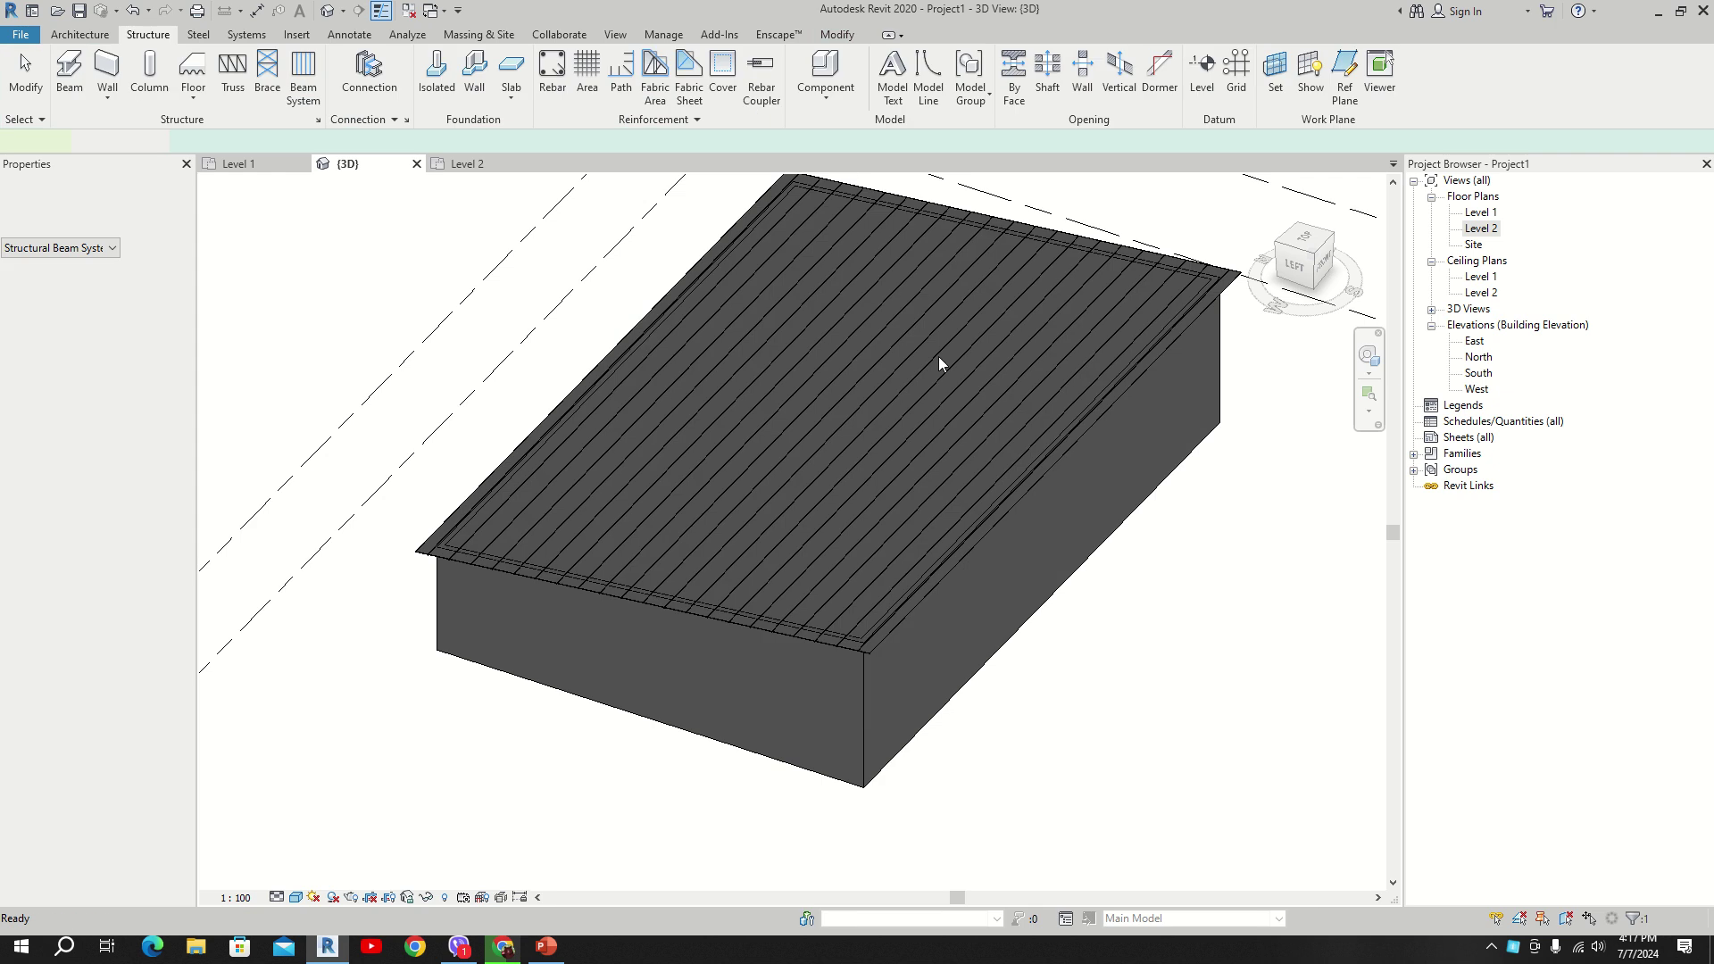
Step: Examine from below and close up how the beams sit against the roof and walls
{"action": "middle_click_drag", "start_coordinate": [899, 447], "coordinate": [620, 371], "text": "shift"}
{"action": "scroll", "coordinate": [619, 372], "scroll_direction": "up", "scroll_amount": 3}
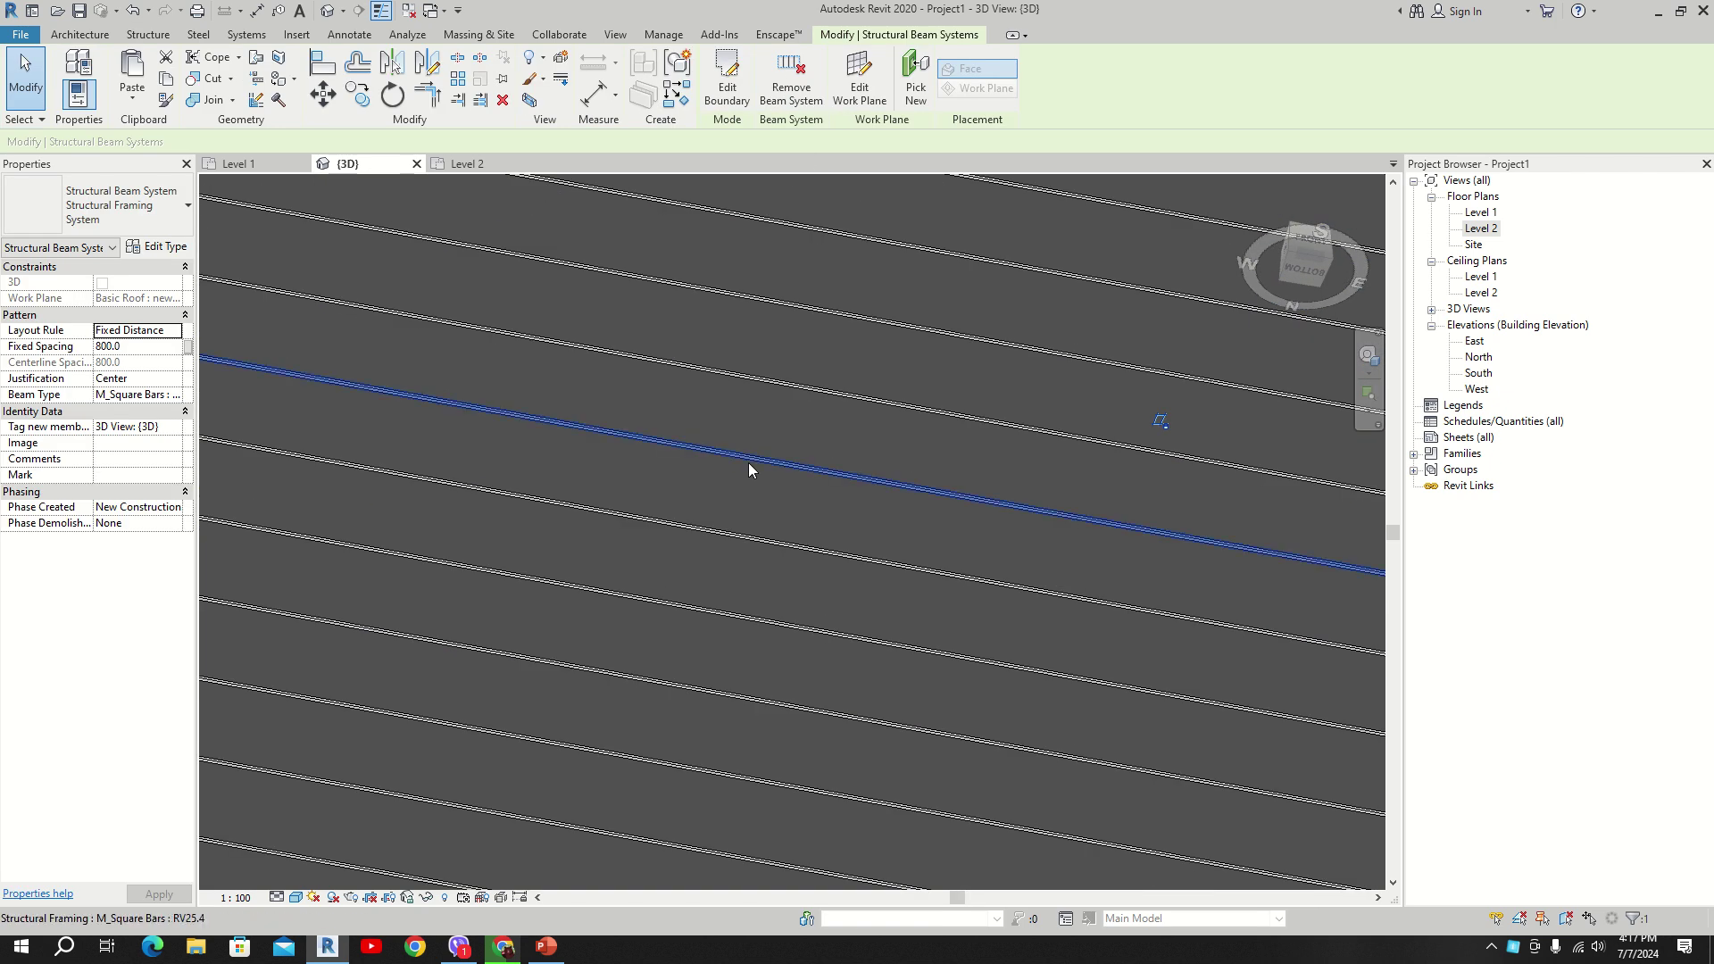
{"action": "scroll", "coordinate": [750, 467], "scroll_direction": "down", "scroll_amount": 5}
{"action": "middle_click_drag", "start_coordinate": [750, 458], "coordinate": [740, 508], "text": "shift"}
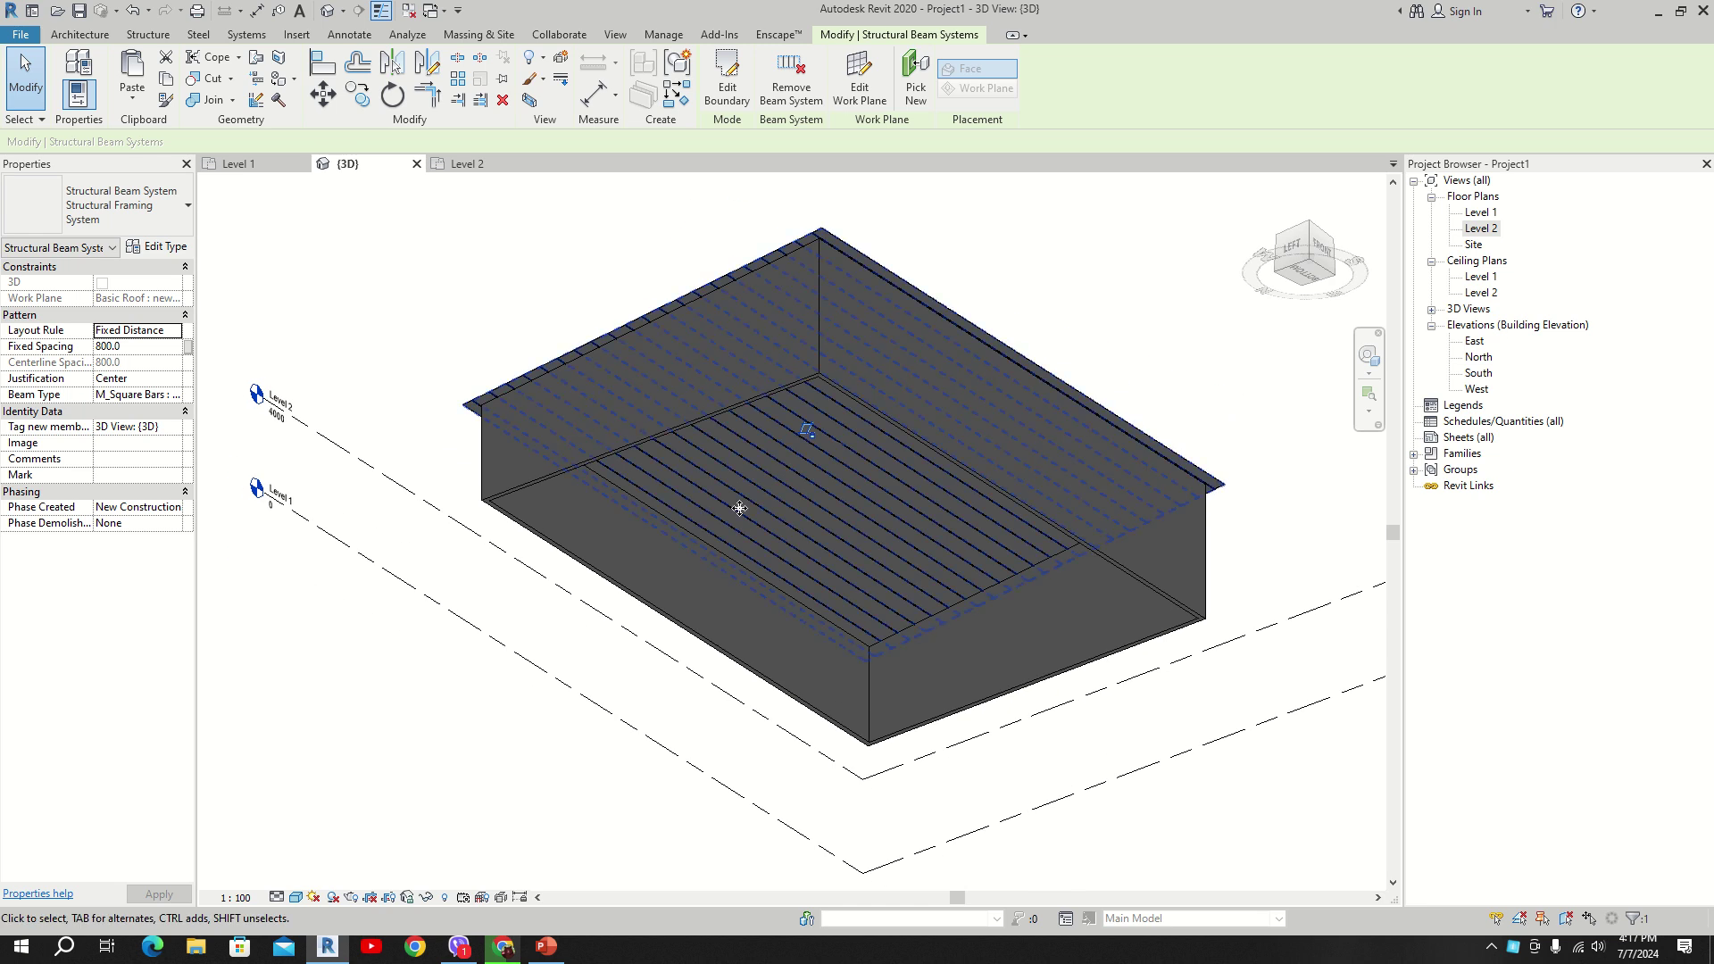
{"action": "scroll", "coordinate": [727, 289], "scroll_direction": "up", "scroll_amount": 3}
{"action": "scroll", "coordinate": [930, 471], "scroll_direction": "up", "scroll_amount": 1}
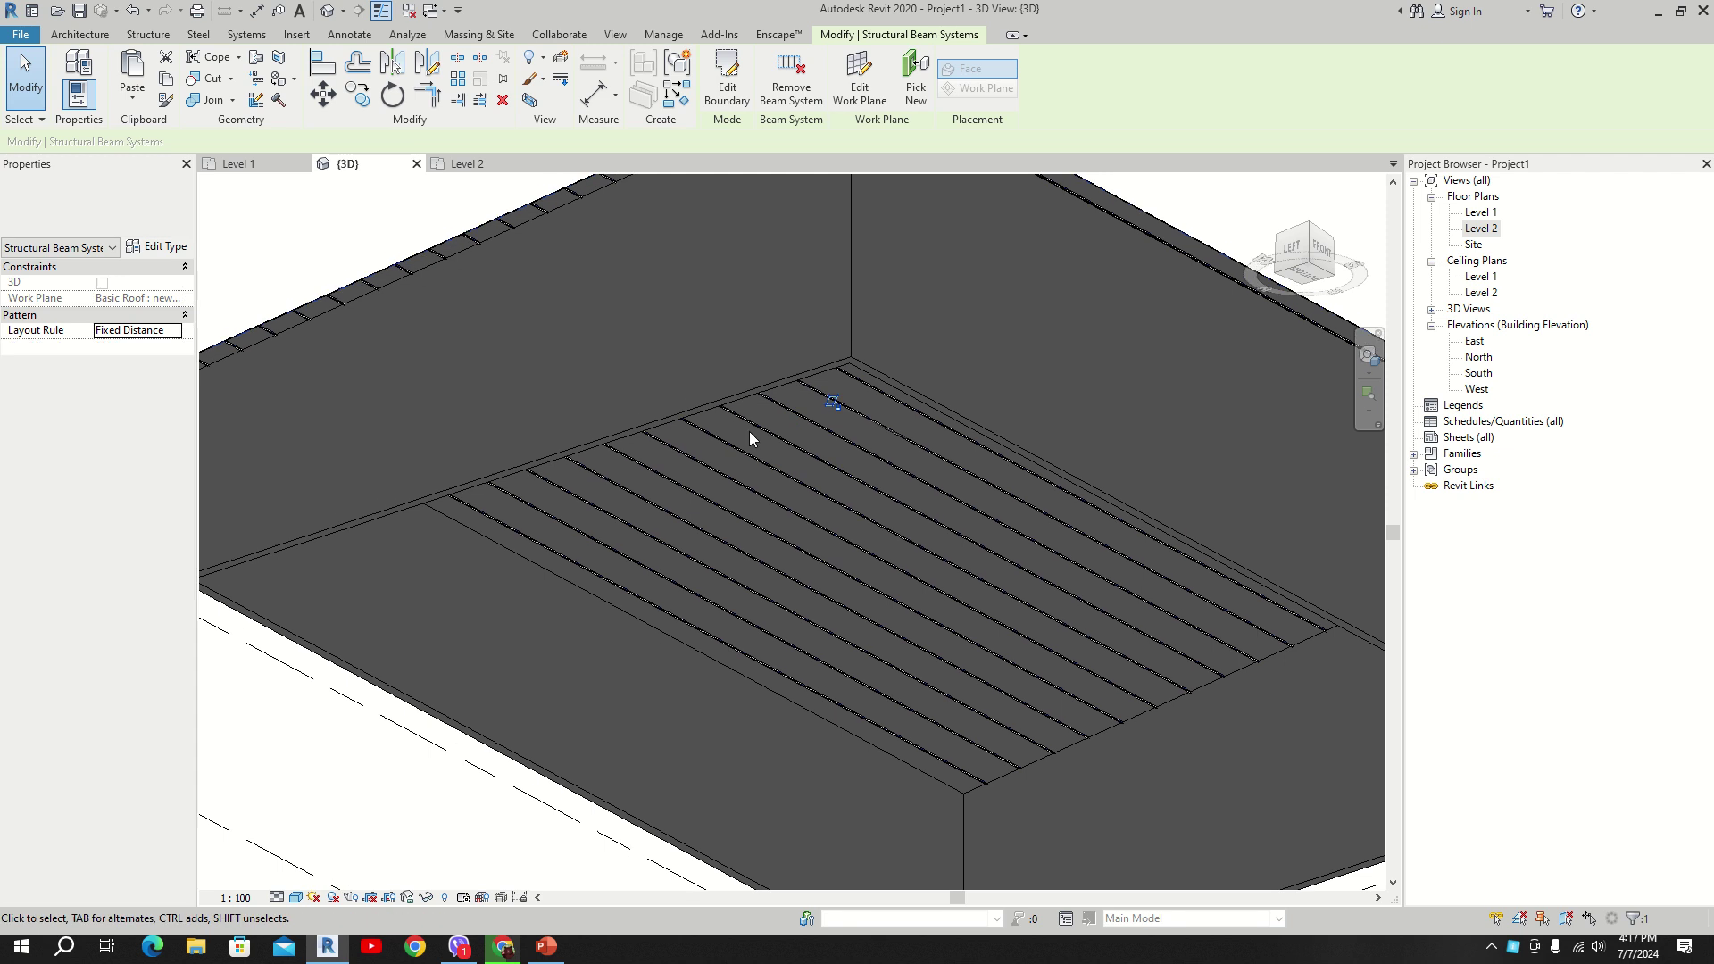
{"action": "middle_click_drag", "start_coordinate": [814, 376], "coordinate": [817, 390]}
{"action": "scroll", "coordinate": [604, 268], "scroll_direction": "down", "scroll_amount": 3}
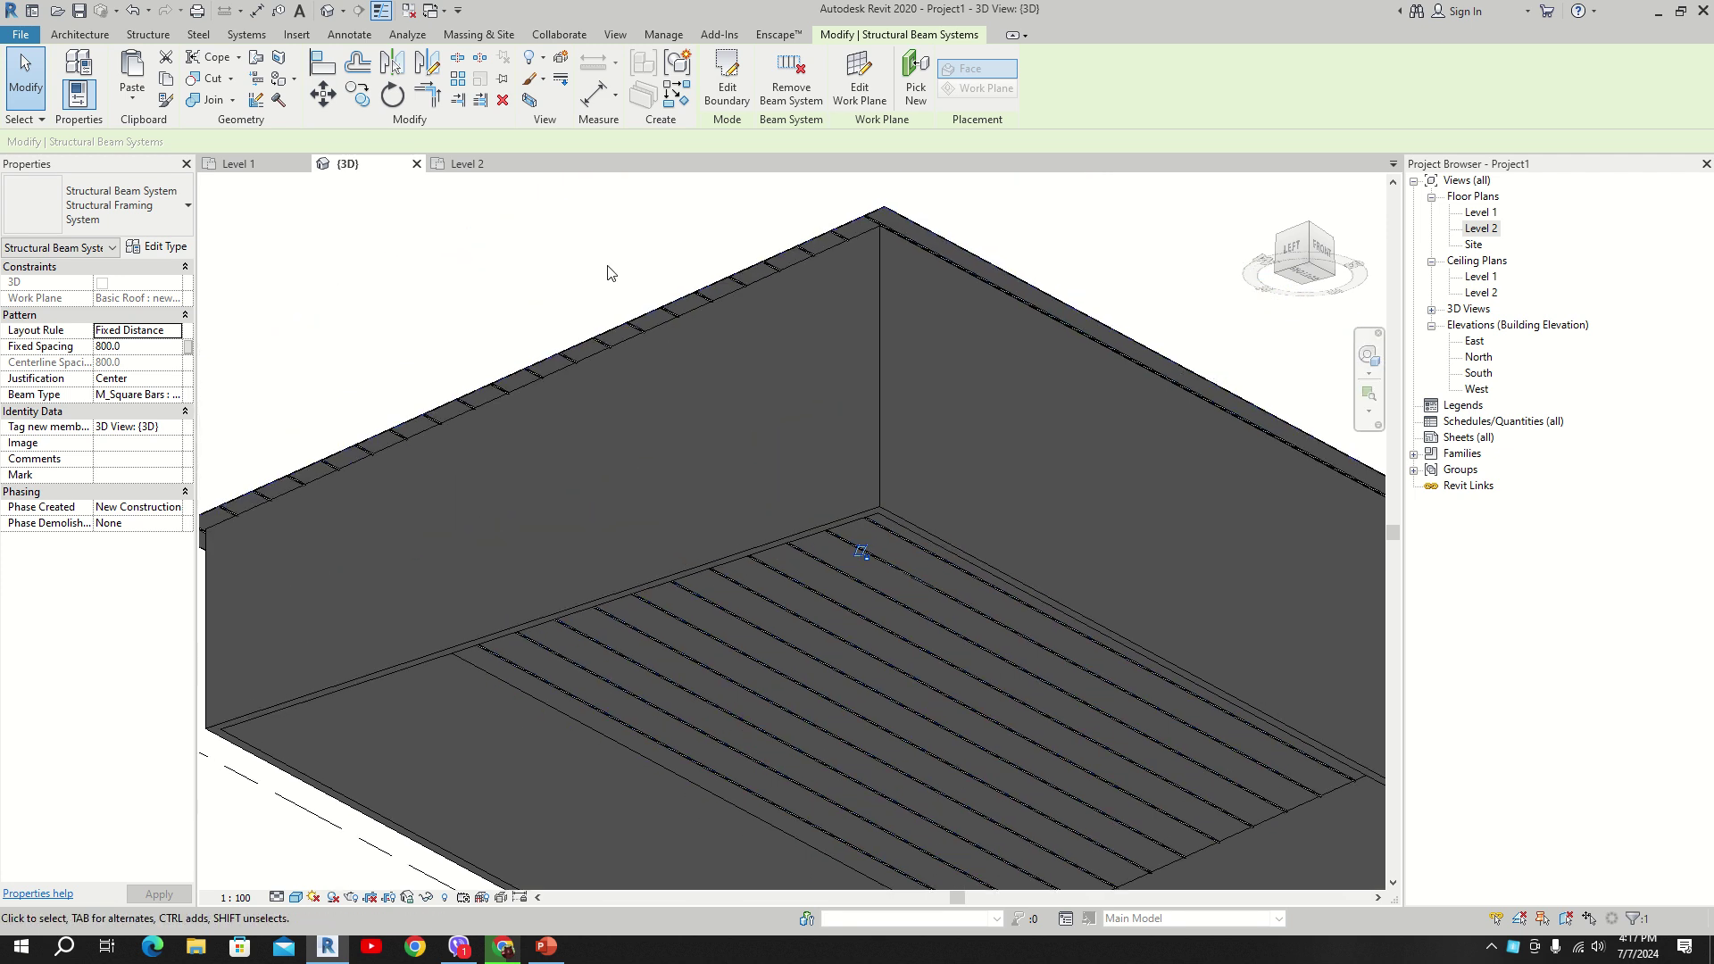
{"action": "key", "text": "Escape"}
{"action": "scroll", "coordinate": [715, 295], "scroll_direction": "up", "scroll_amount": 4}
{"action": "scroll", "coordinate": [777, 257], "scroll_direction": "down", "scroll_amount": 5}
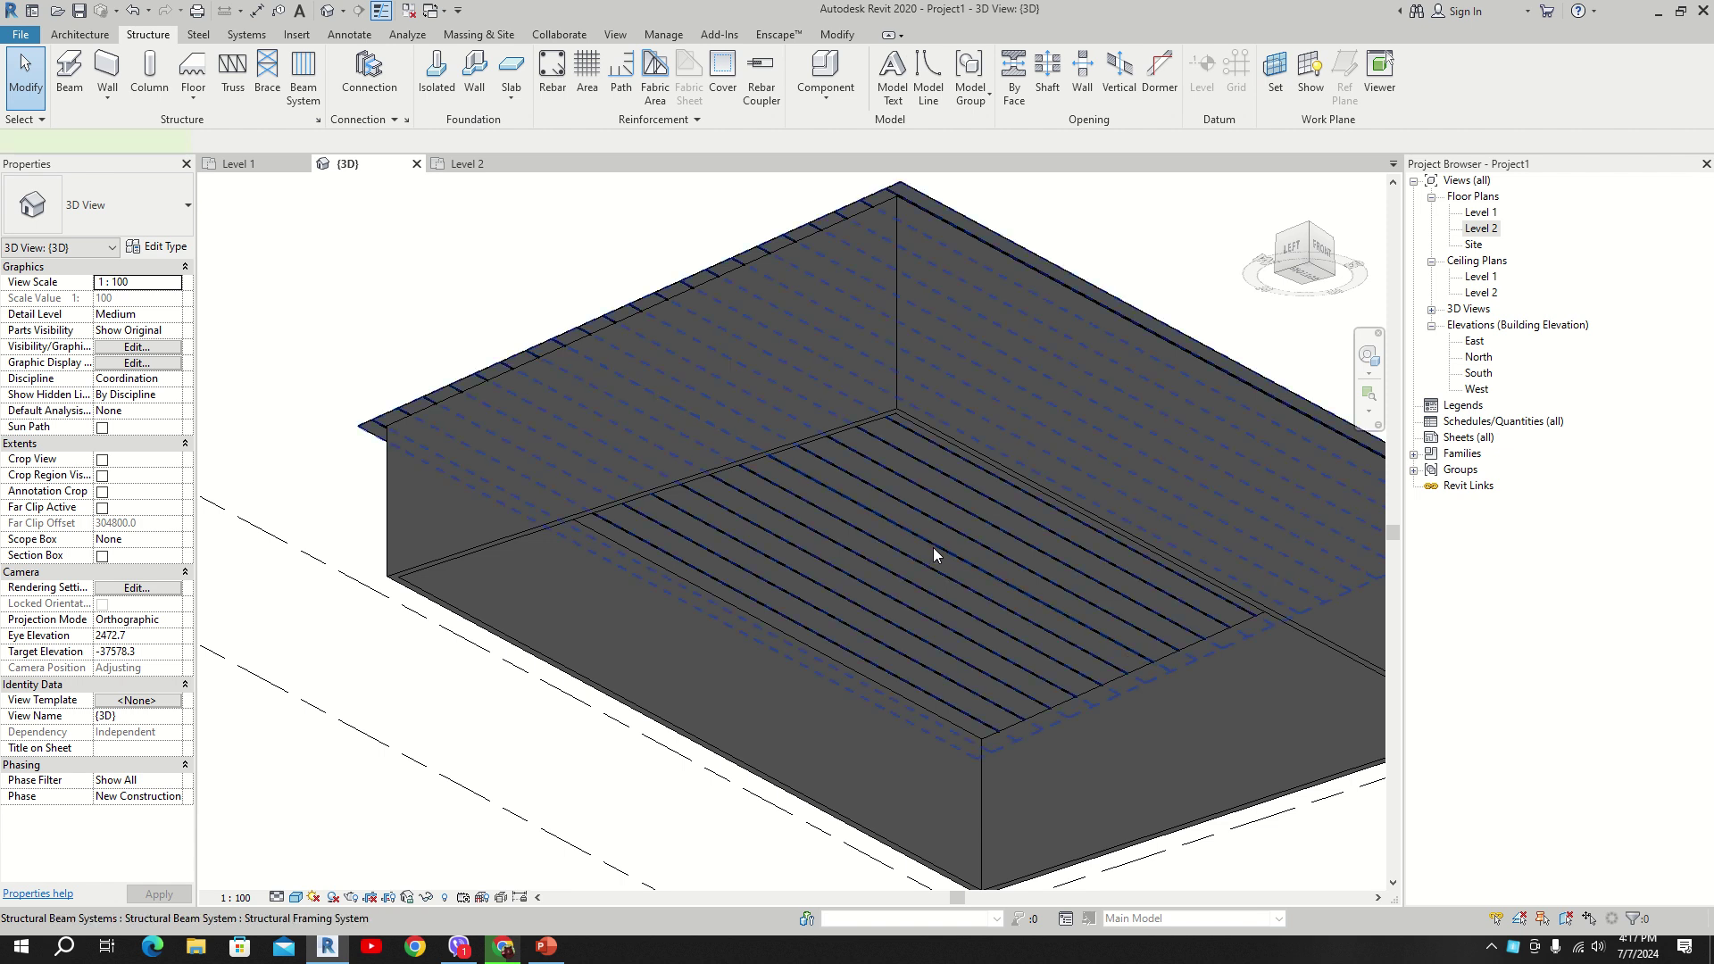
Step: Copy the roof's beam system and paste the duplicate aligned to the same place
{"action": "left_click", "coordinate": [934, 549]}
{"action": "scroll", "coordinate": [725, 355], "scroll_direction": "up", "scroll_amount": 1}
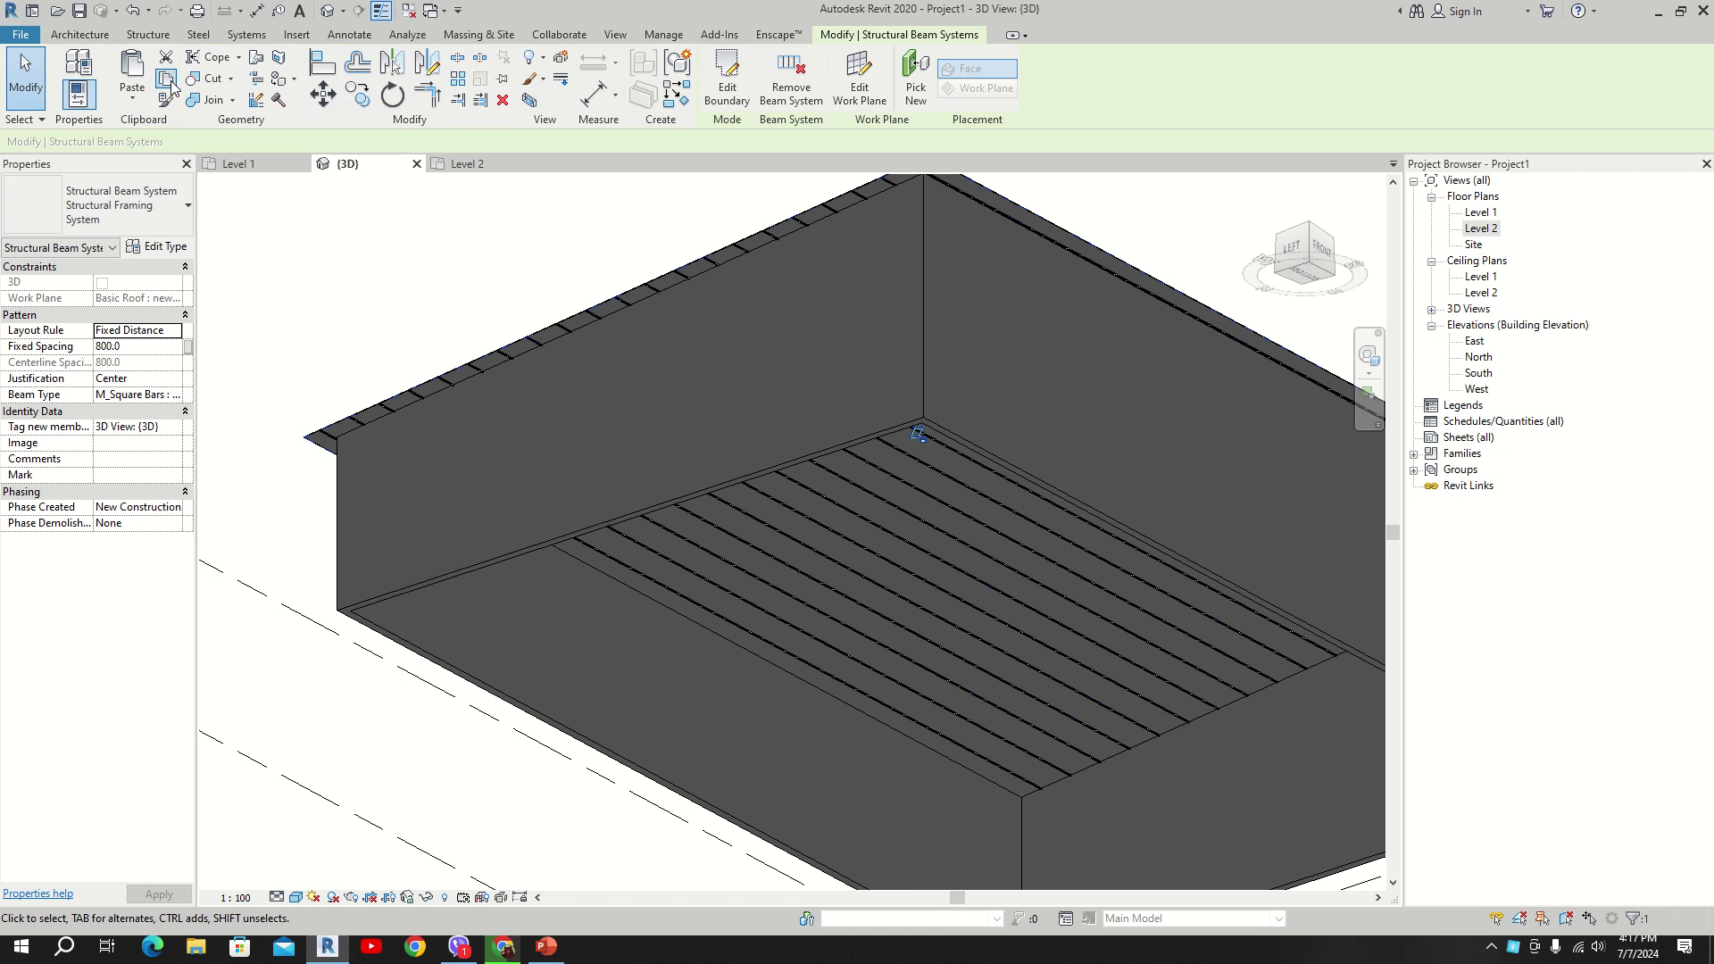
{"action": "left_click", "coordinate": [134, 104]}
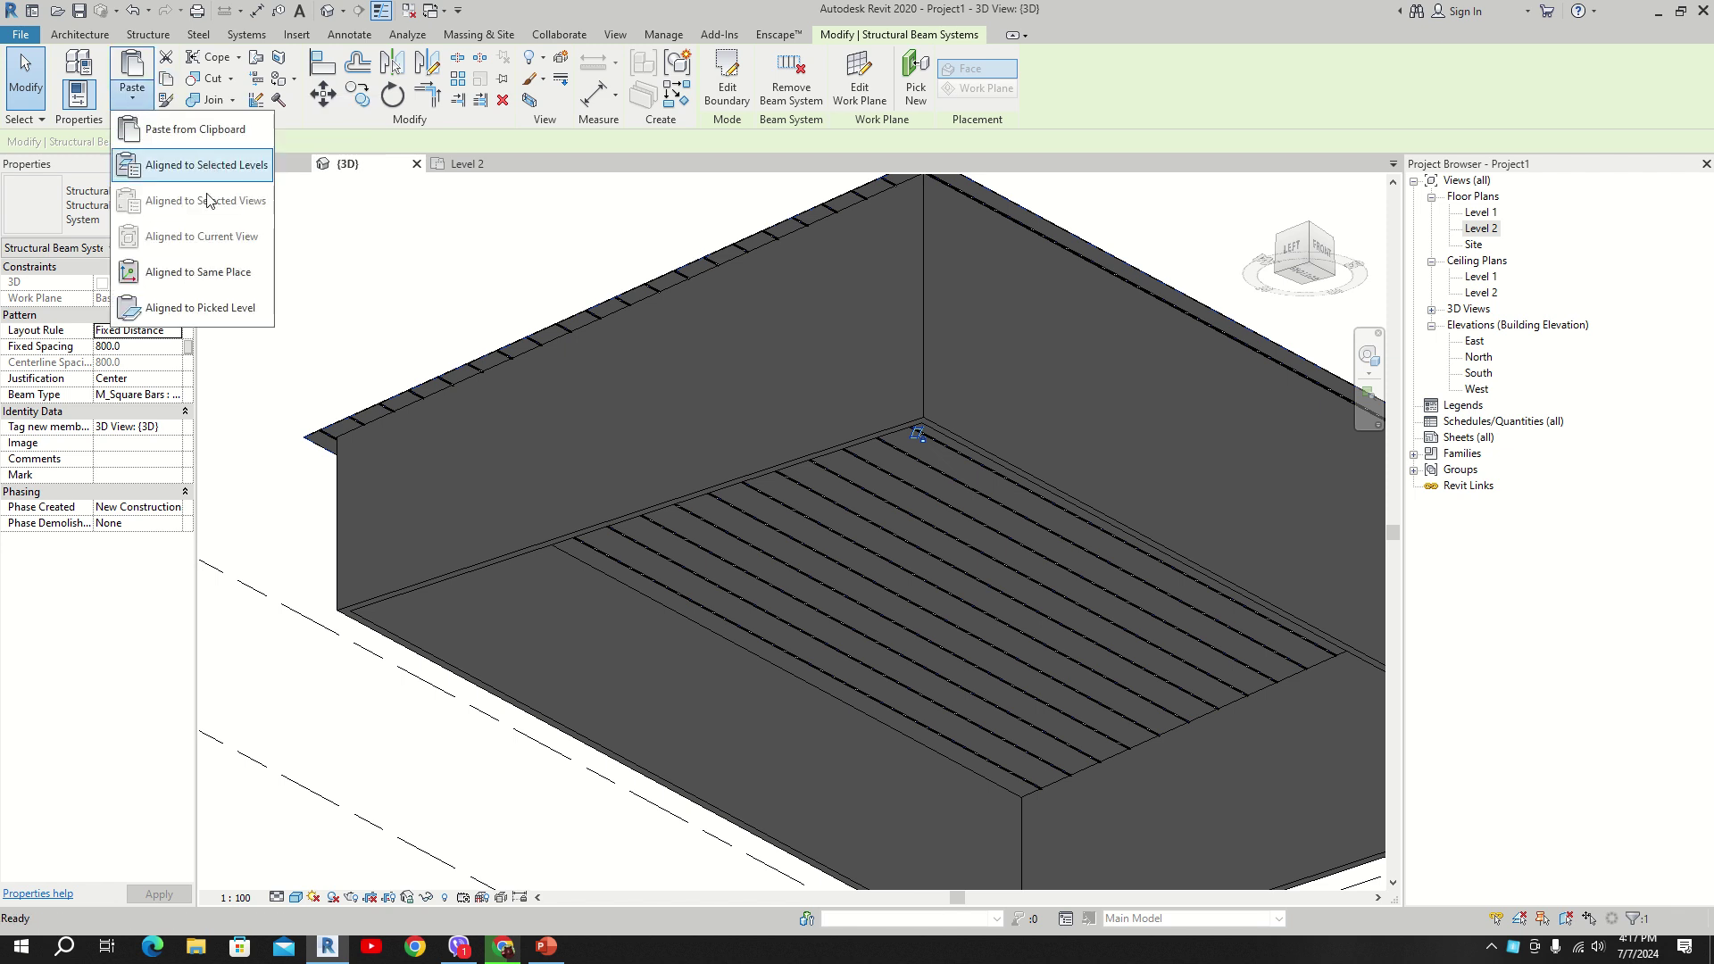
{"action": "left_click", "coordinate": [192, 270]}
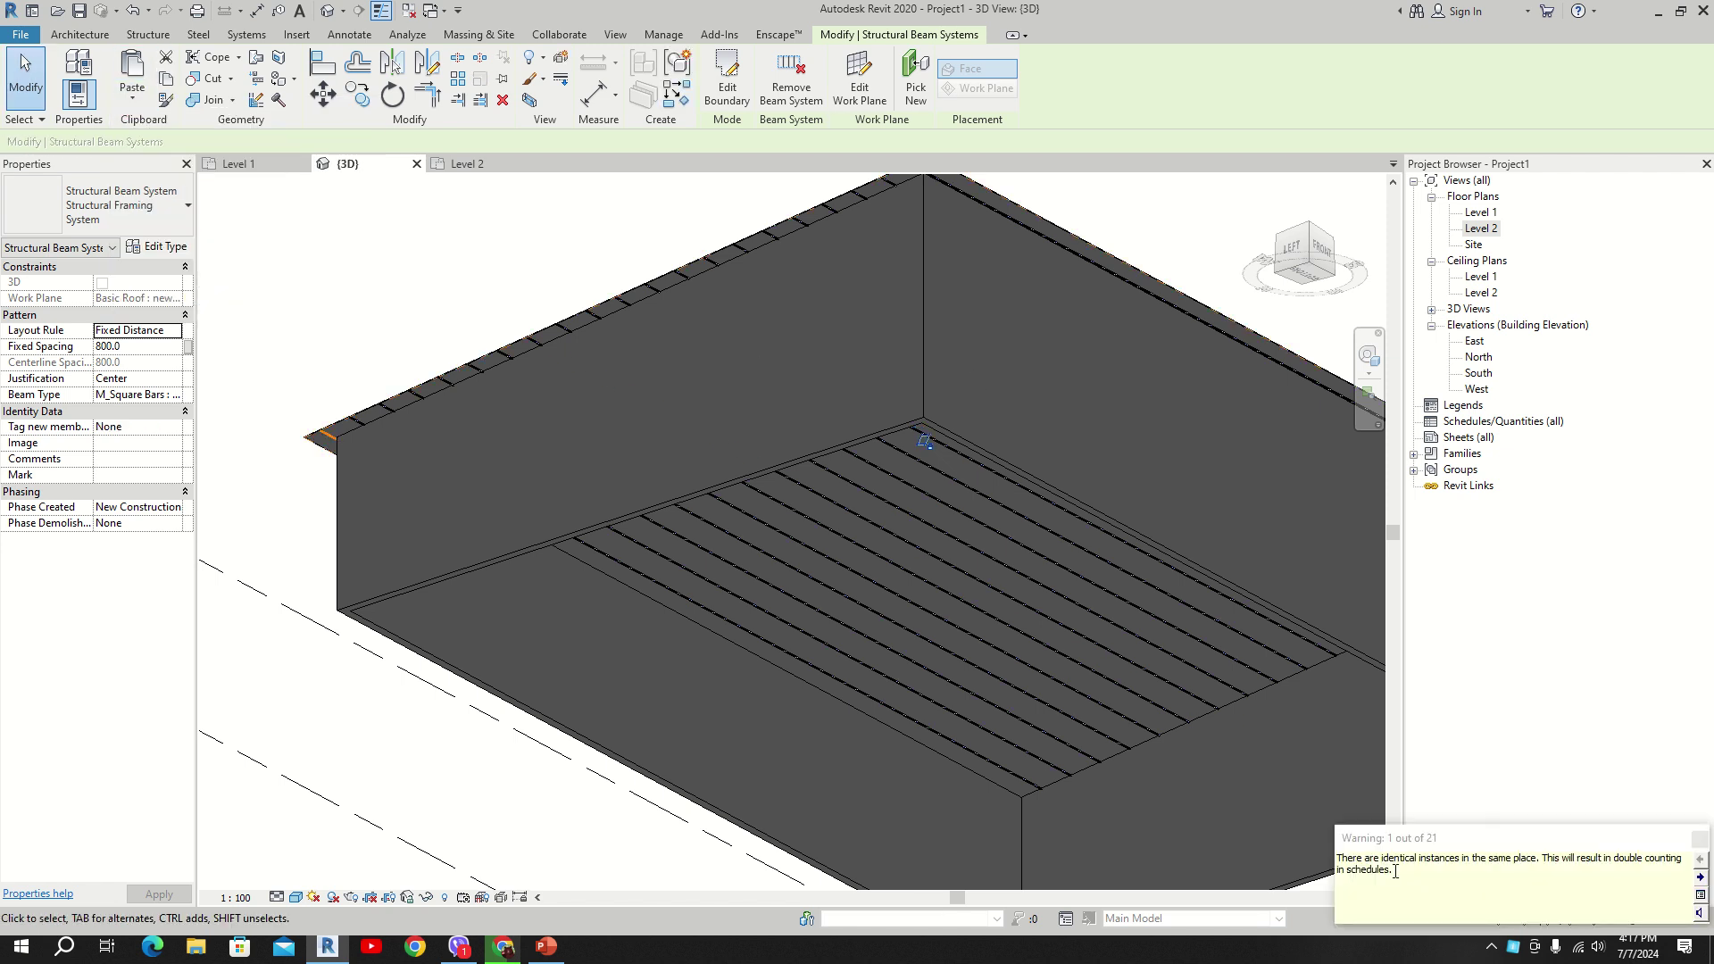
{"action": "left_click", "coordinate": [480, 235]}
Step: Change the duplicated beam system's work plane to the underside face of one of the existing roof beams
{"action": "middle_click_drag", "start_coordinate": [582, 256], "coordinate": [757, 259], "text": "shift"}
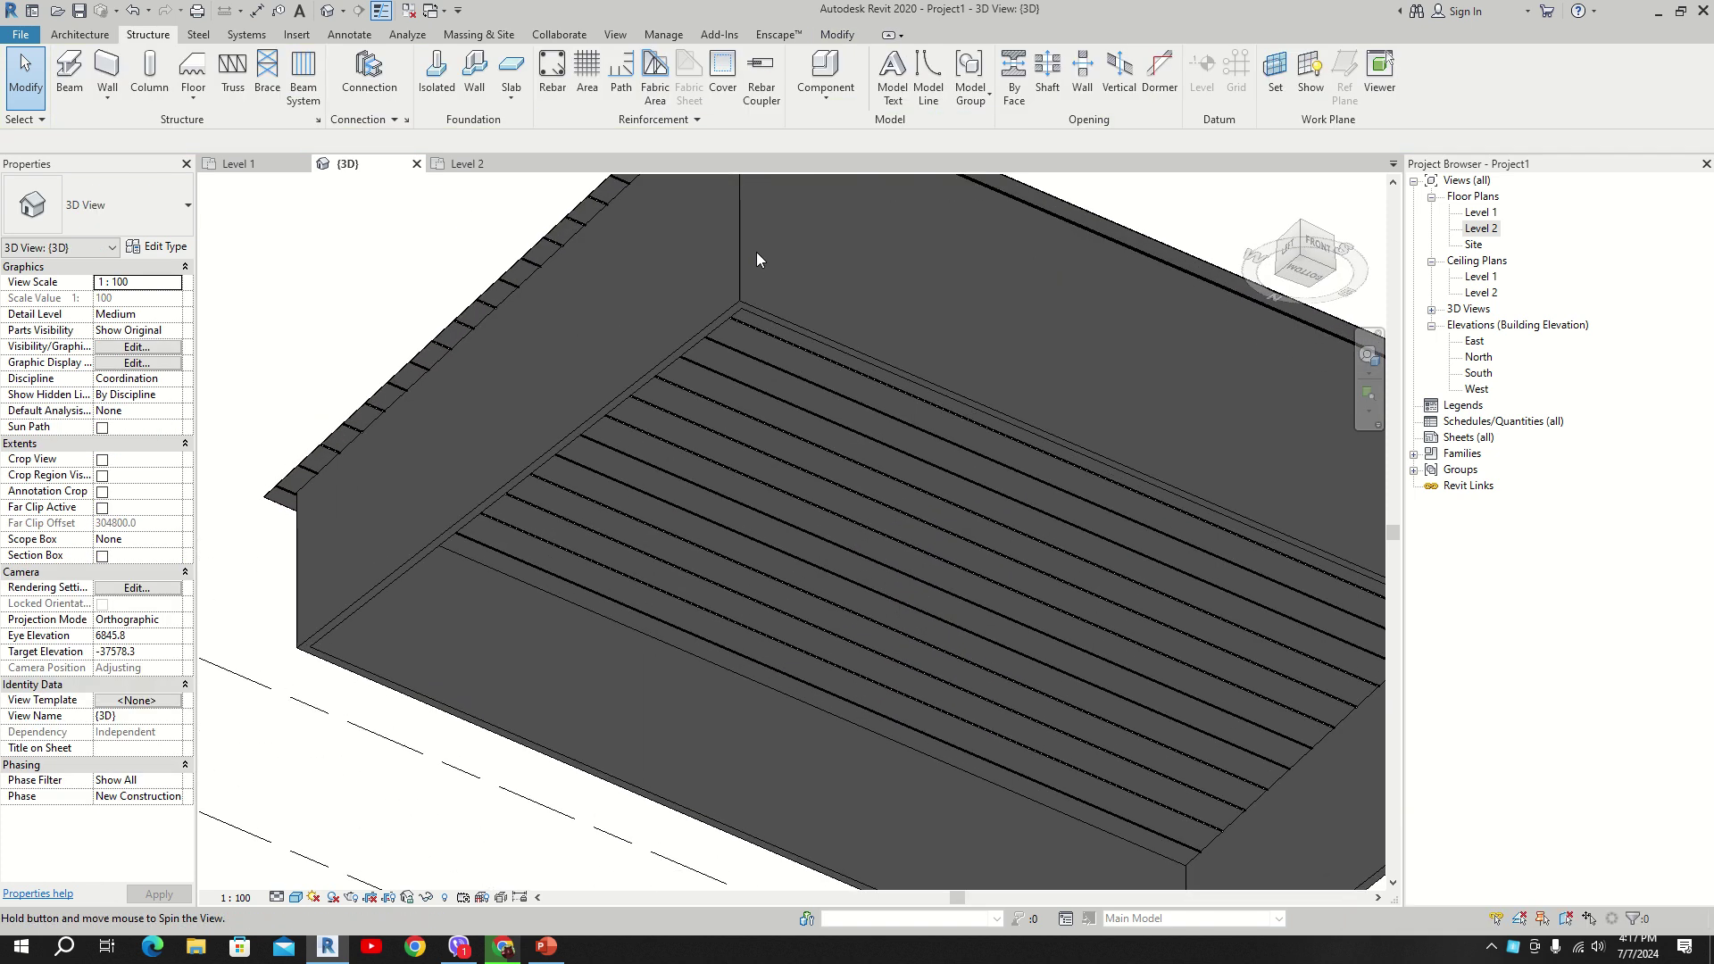
{"action": "key", "text": "Tab"}
{"action": "left_click", "coordinate": [807, 415]}
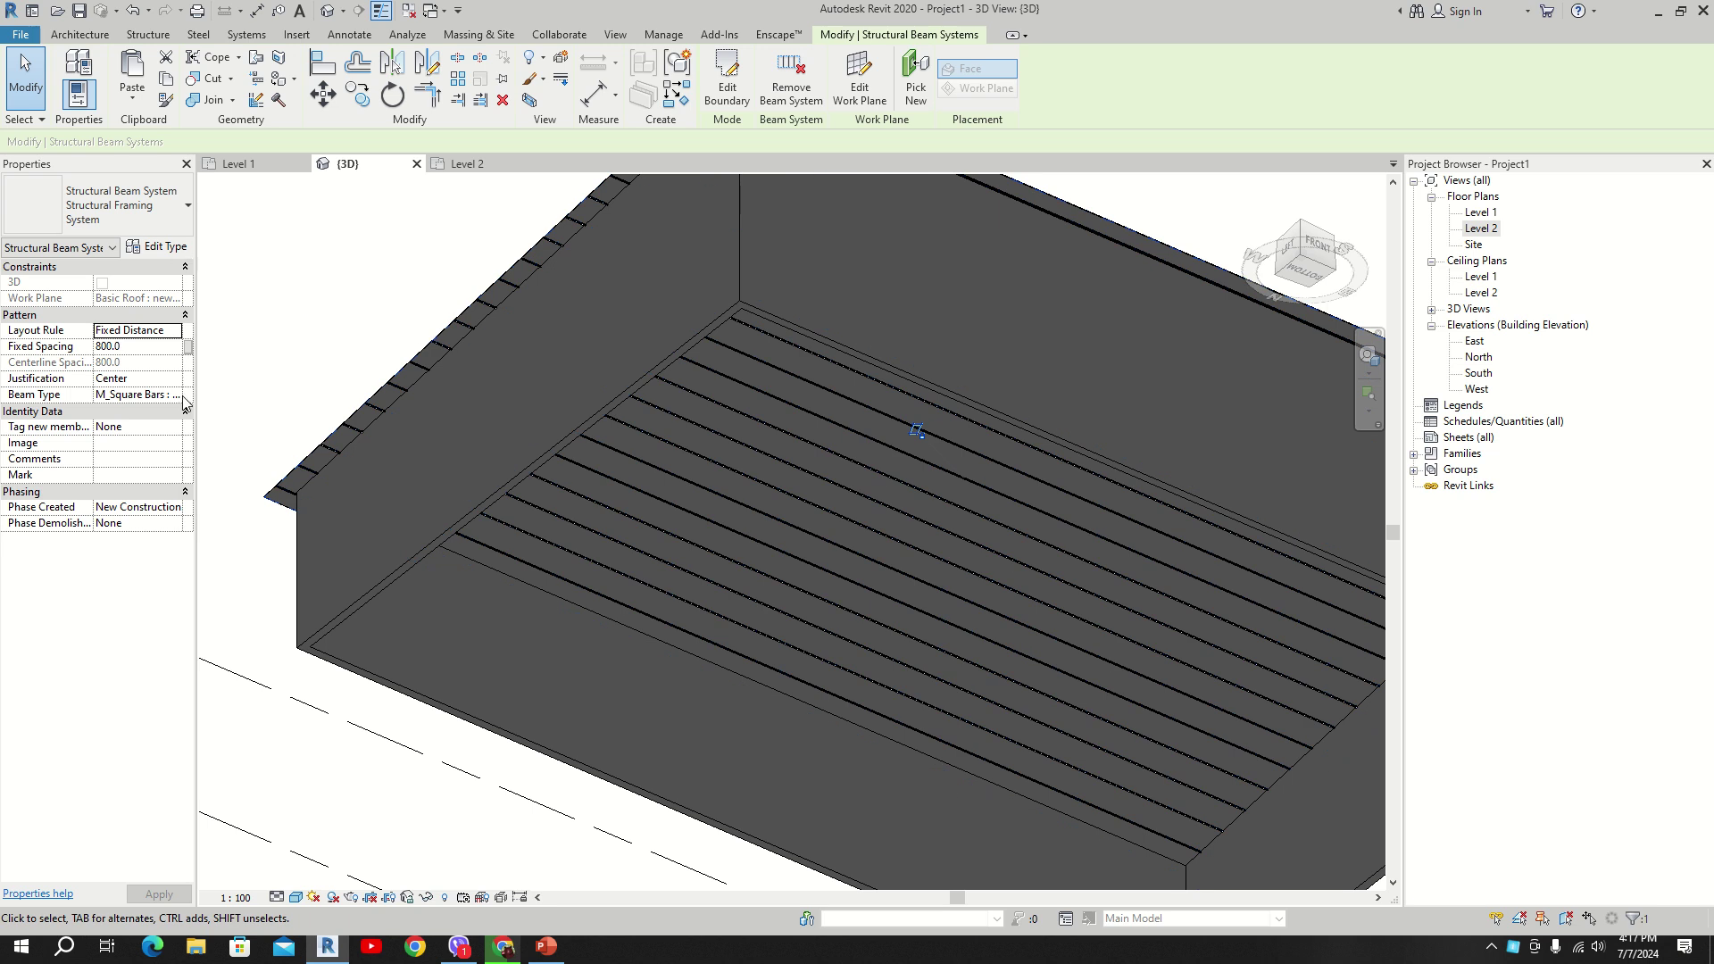
{"action": "left_click", "coordinate": [858, 89]}
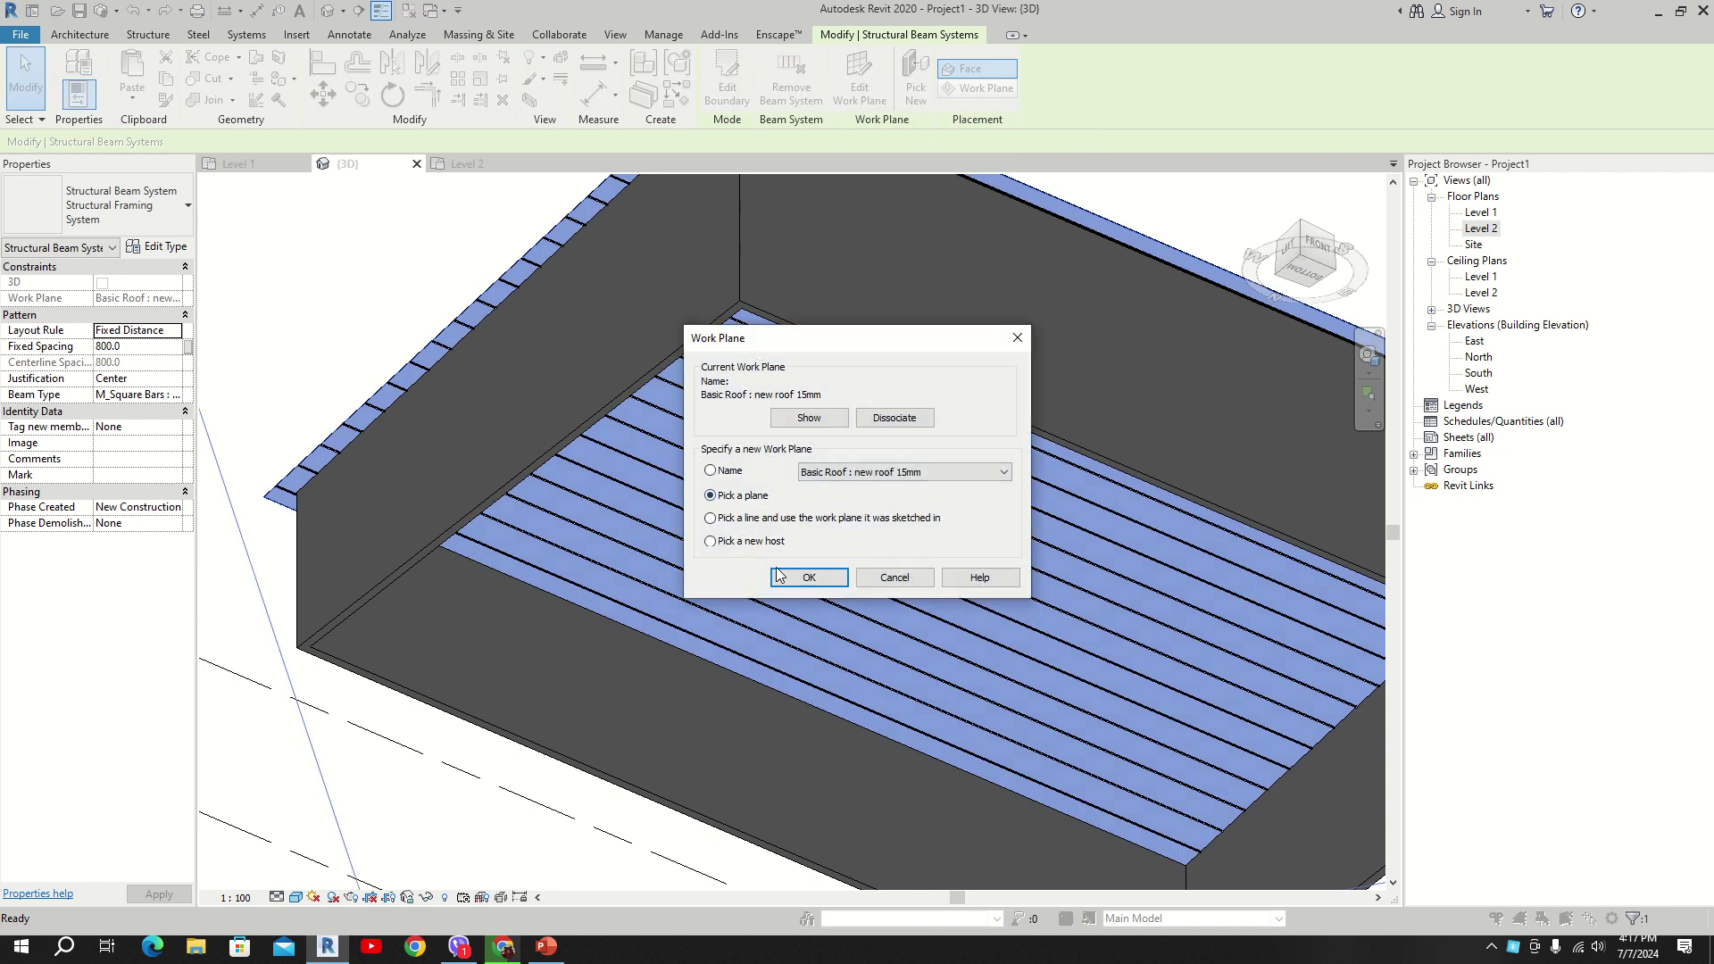
{"action": "left_click", "coordinate": [786, 579]}
{"action": "scroll", "coordinate": [512, 245], "scroll_direction": "up", "scroll_amount": 8}
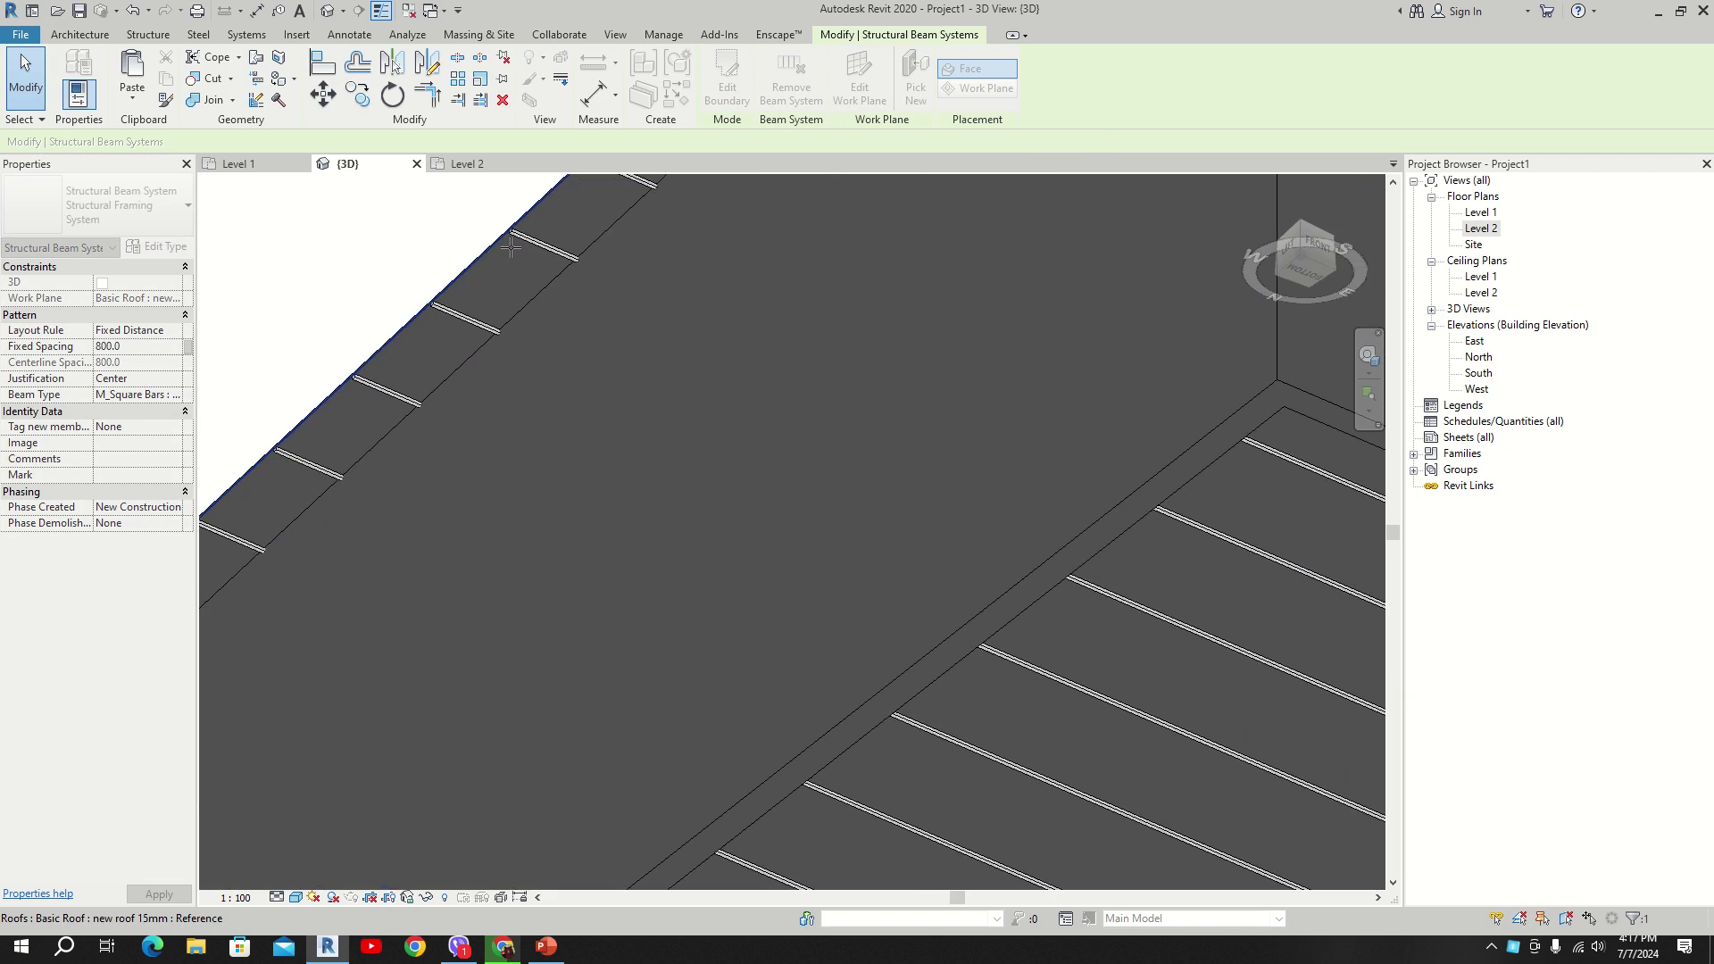
{"action": "scroll", "coordinate": [512, 246], "scroll_direction": "up", "scroll_amount": 4}
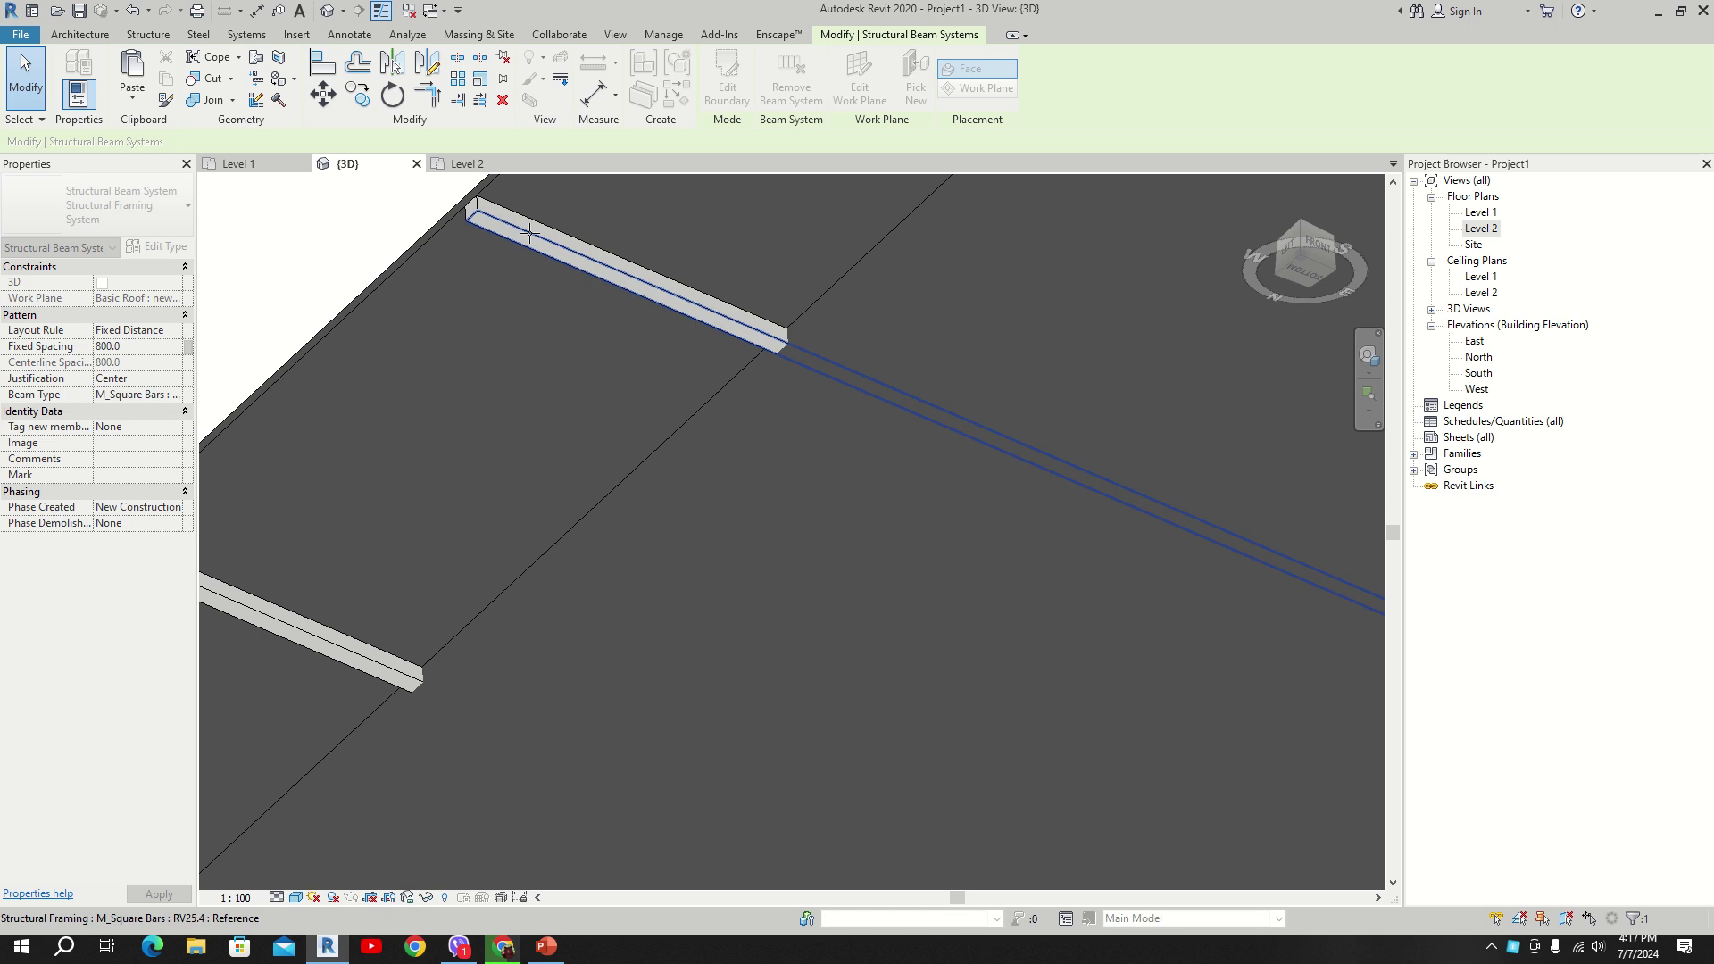
{"action": "left_click", "coordinate": [529, 233]}
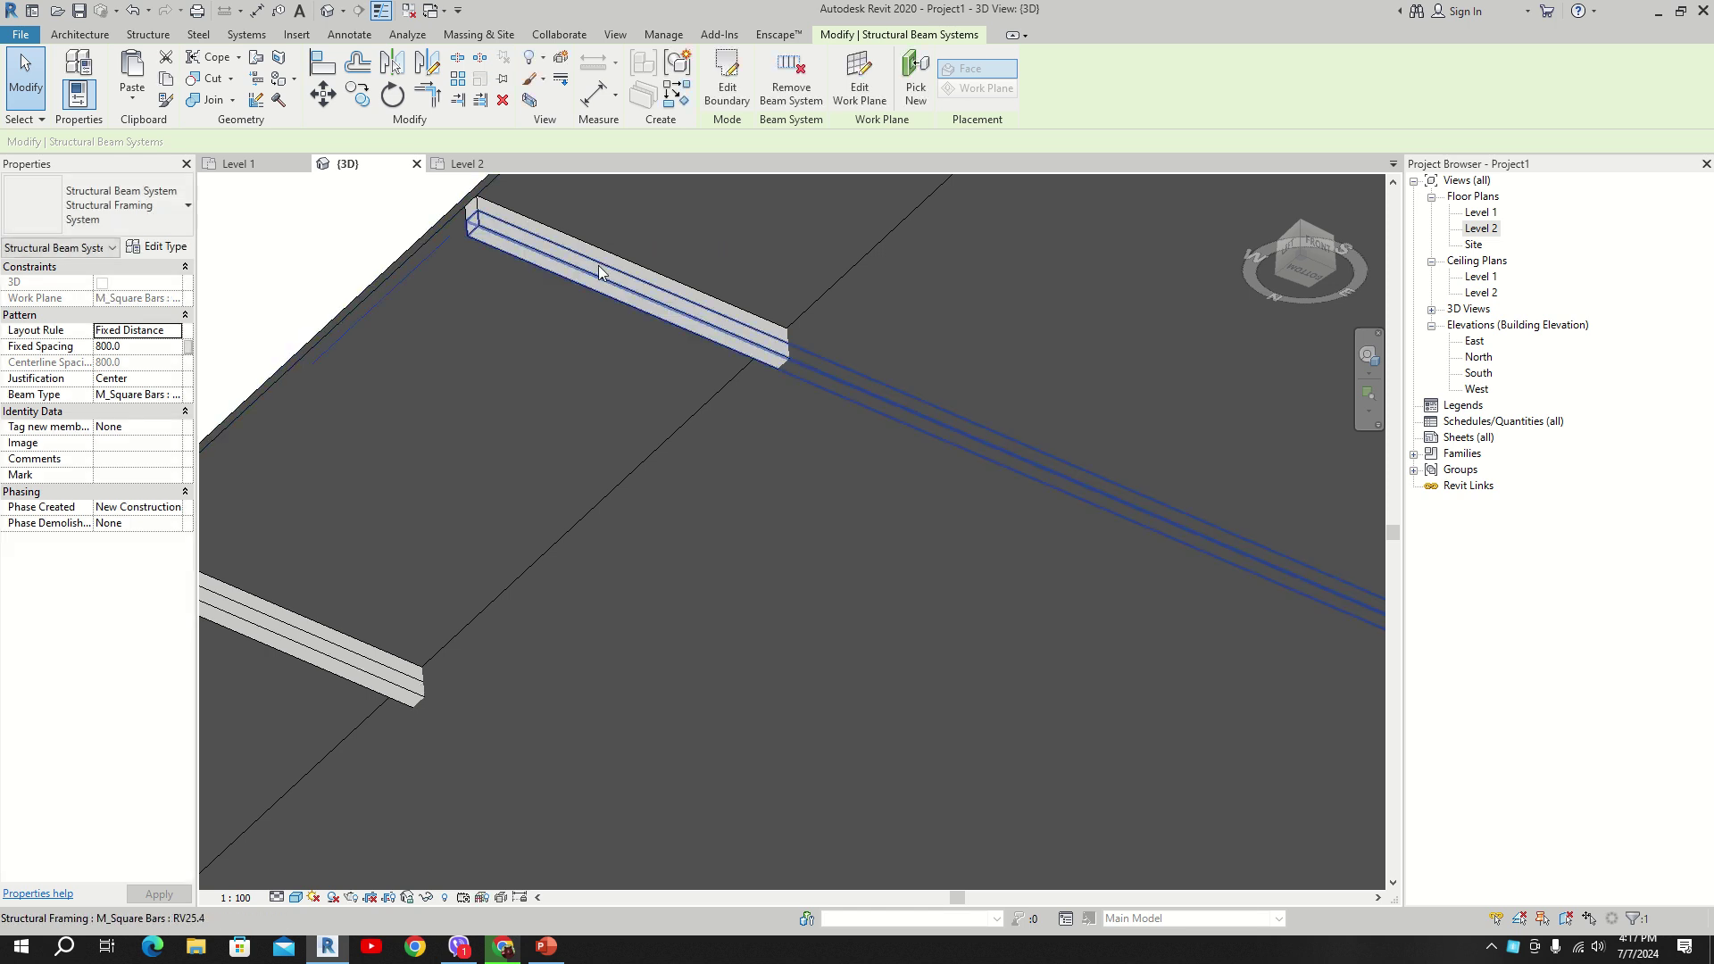
{"action": "scroll", "coordinate": [409, 336], "scroll_direction": "down", "scroll_amount": 5}
{"action": "right_click", "coordinate": [325, 282]}
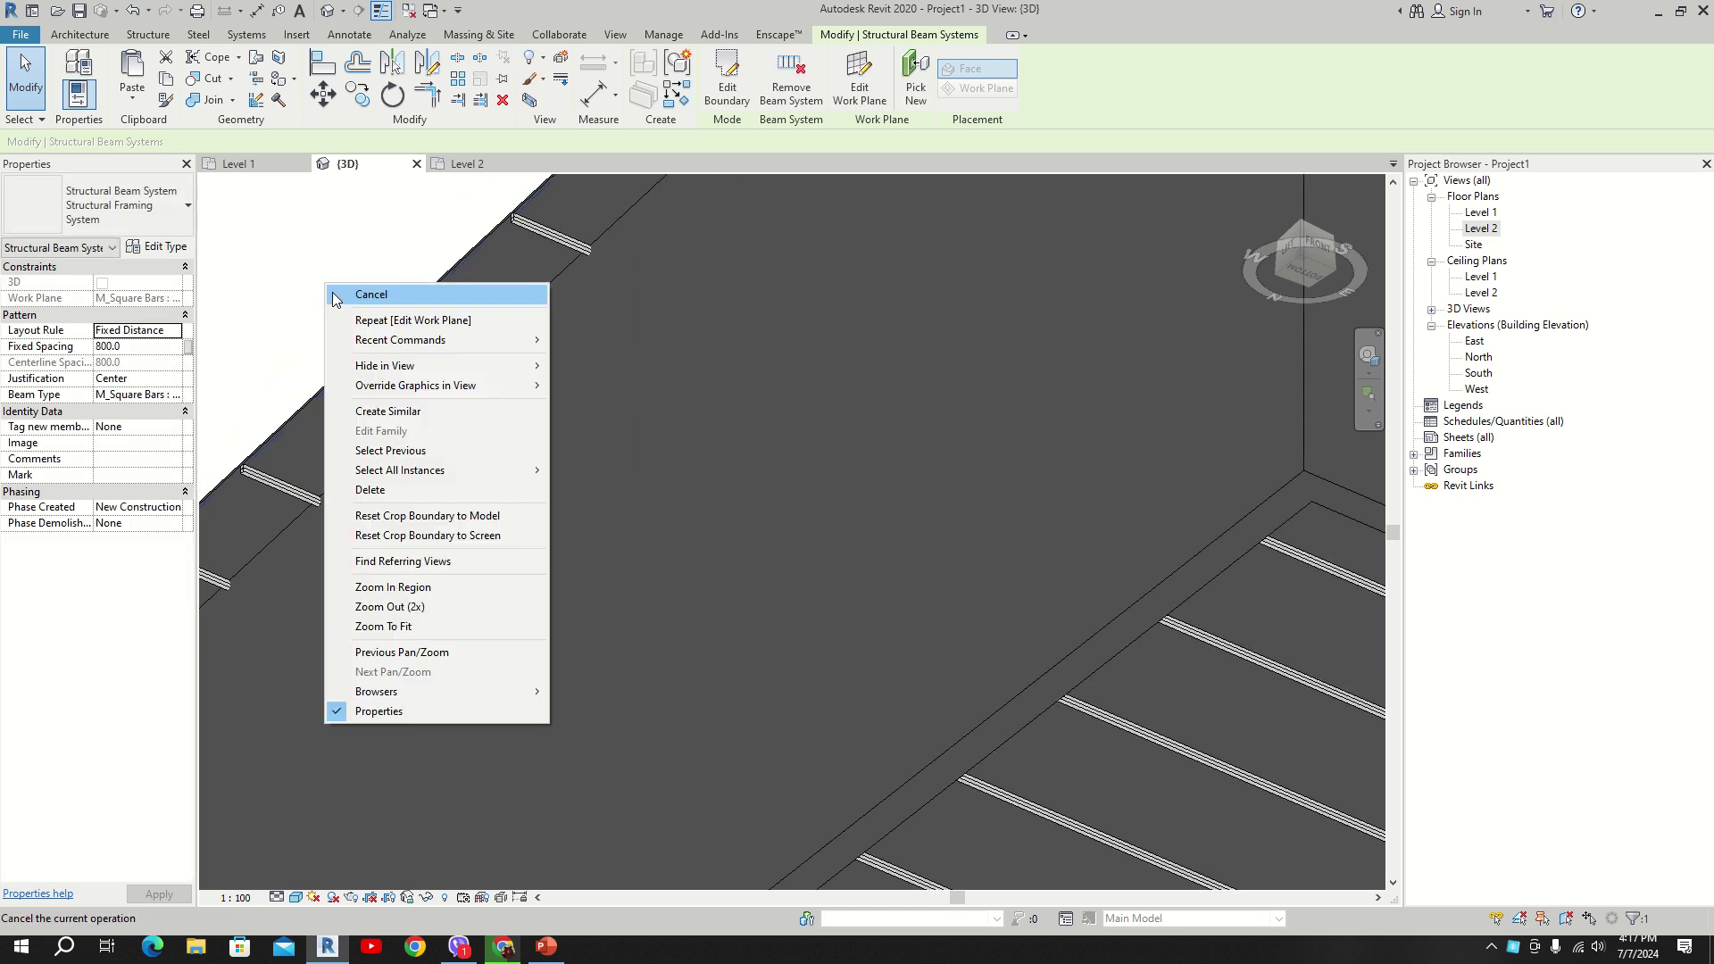
{"action": "left_click", "coordinate": [361, 294]}
Step: Set the beam type of the lower, duplicated beam system to M_Square Bars : RV42.86
{"action": "scroll", "coordinate": [460, 334], "scroll_direction": "down", "scroll_amount": 4}
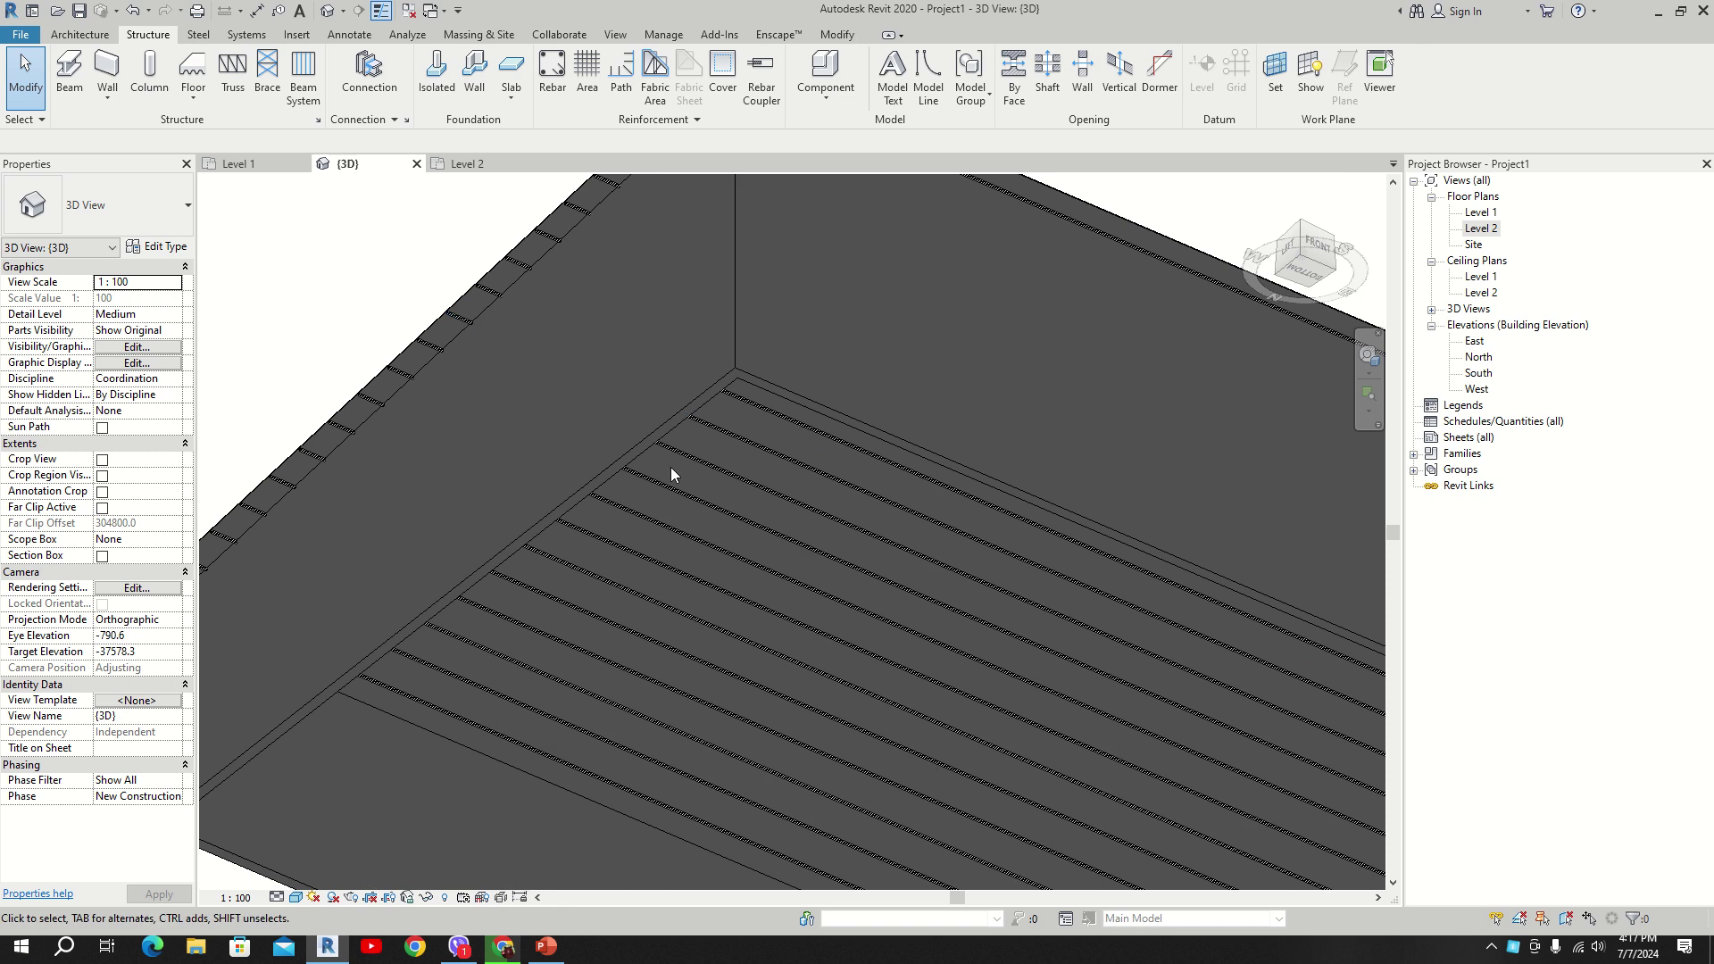
{"action": "key", "text": "Tab"}
{"action": "left_click", "coordinate": [696, 542]}
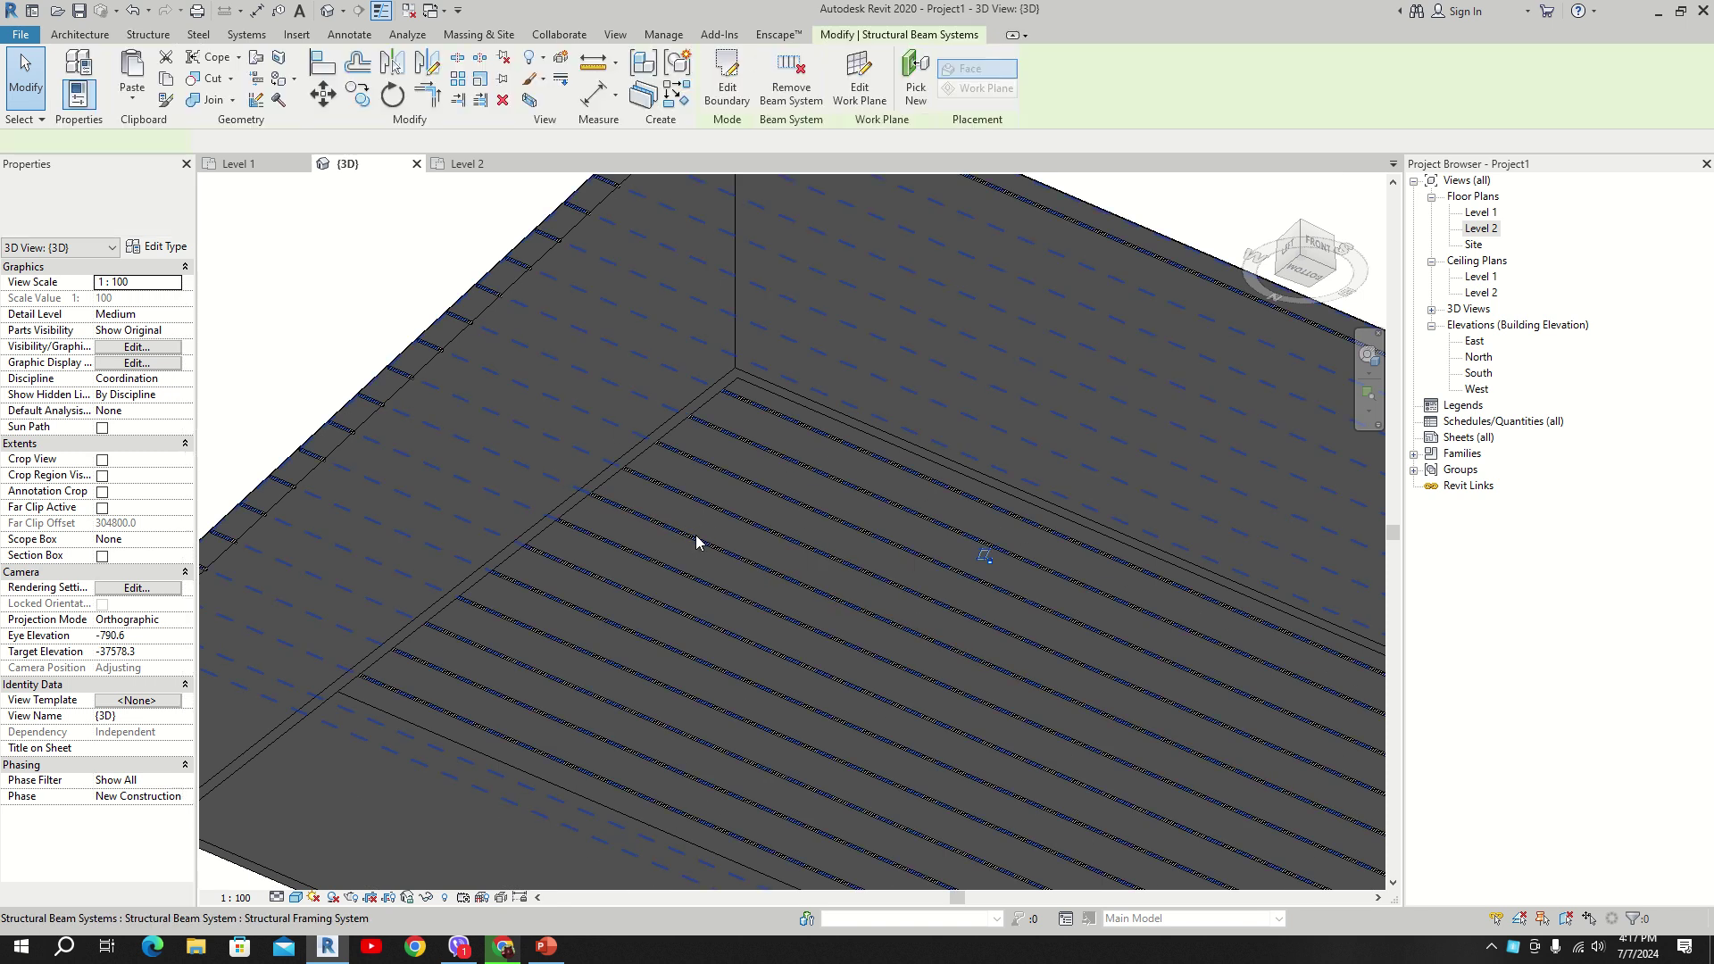
{"action": "scroll", "coordinate": [411, 297], "scroll_direction": "up", "scroll_amount": 3}
{"action": "scroll", "coordinate": [528, 325], "scroll_direction": "up", "scroll_amount": 5}
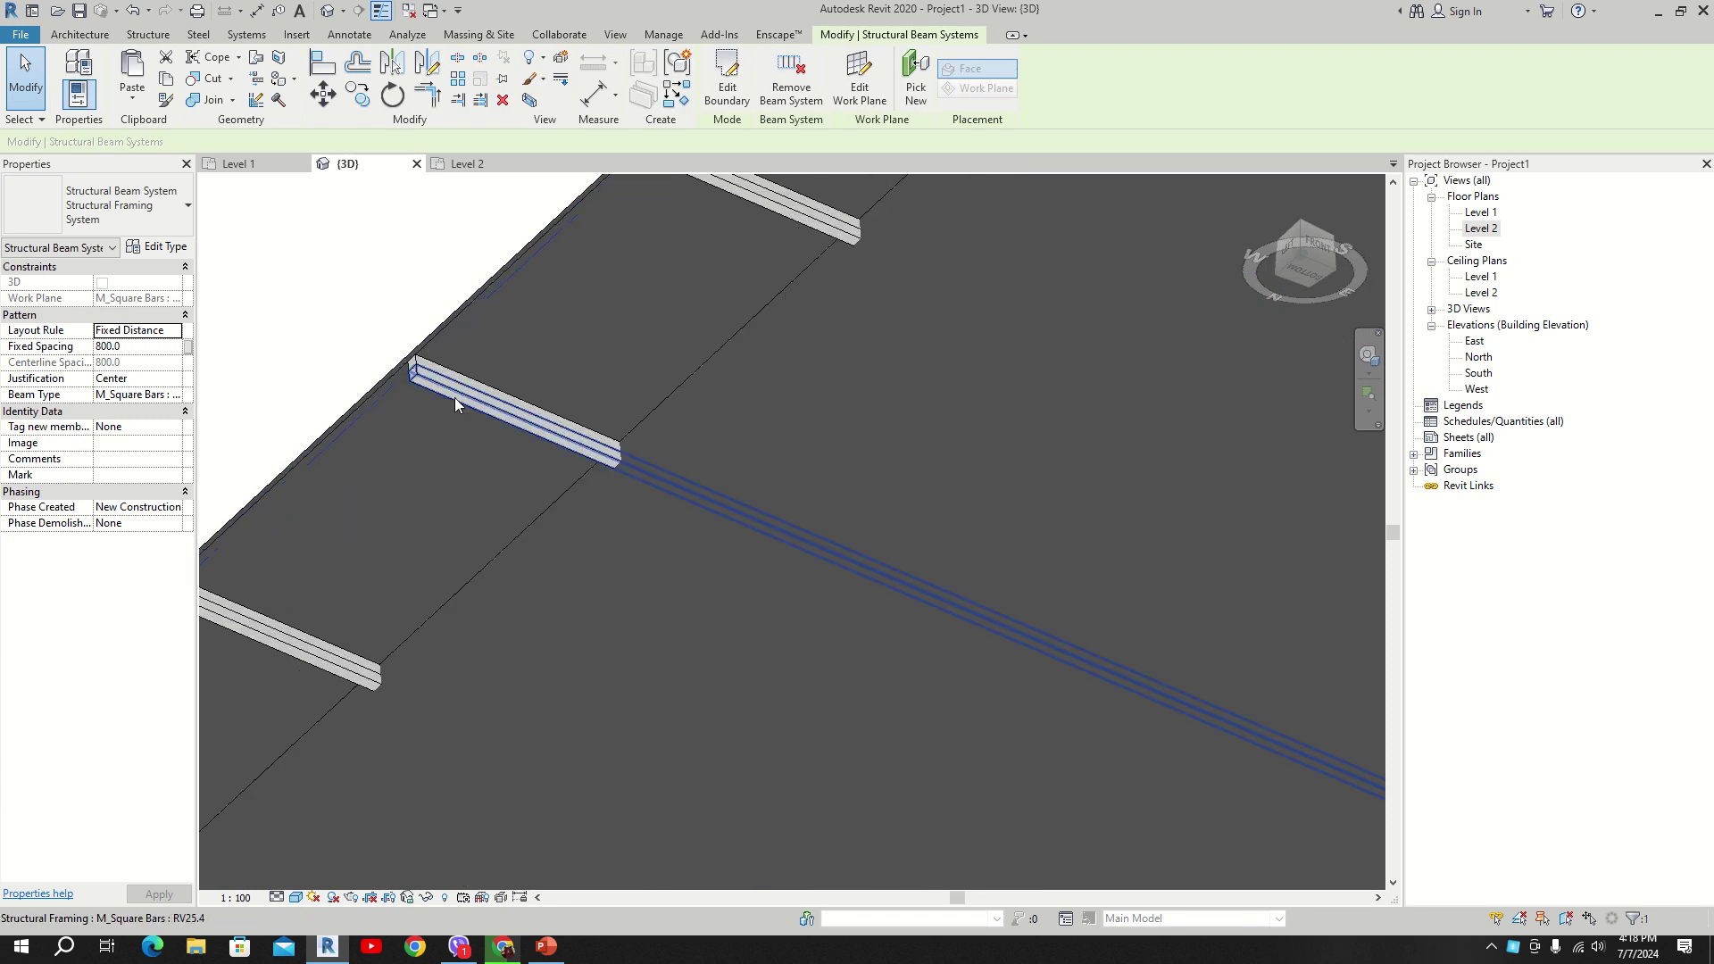
{"action": "scroll", "coordinate": [484, 410], "scroll_direction": "down", "scroll_amount": 3}
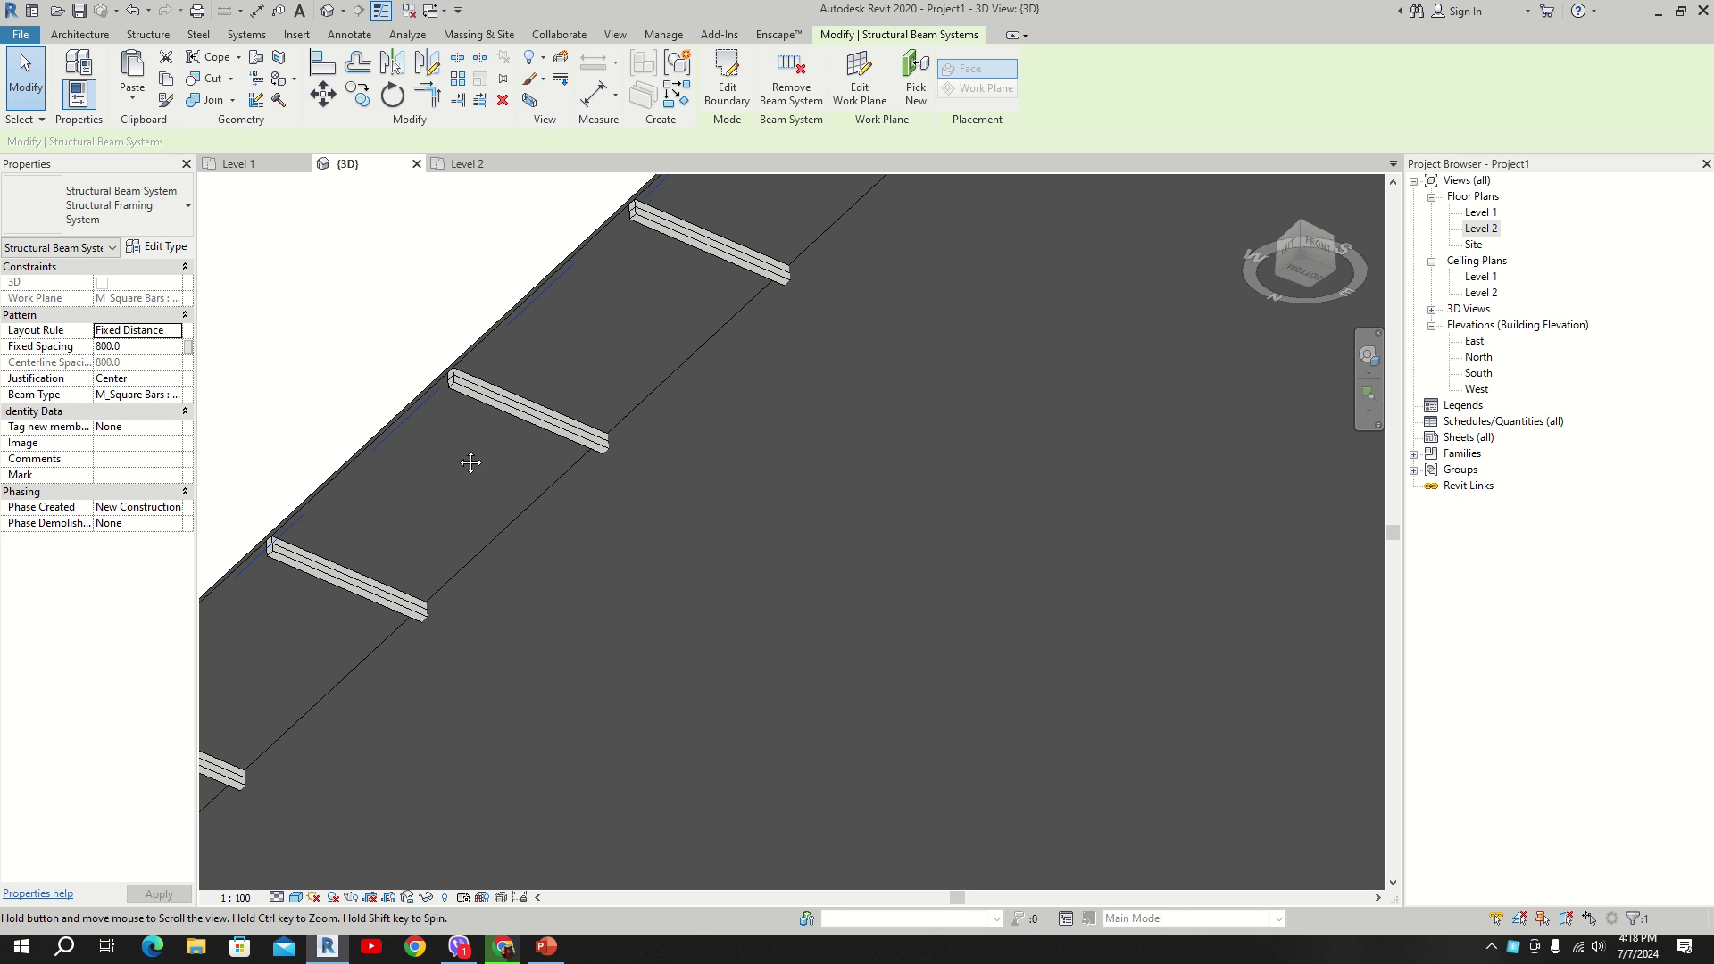
{"action": "scroll", "coordinate": [472, 329], "scroll_direction": "up", "scroll_amount": 2}
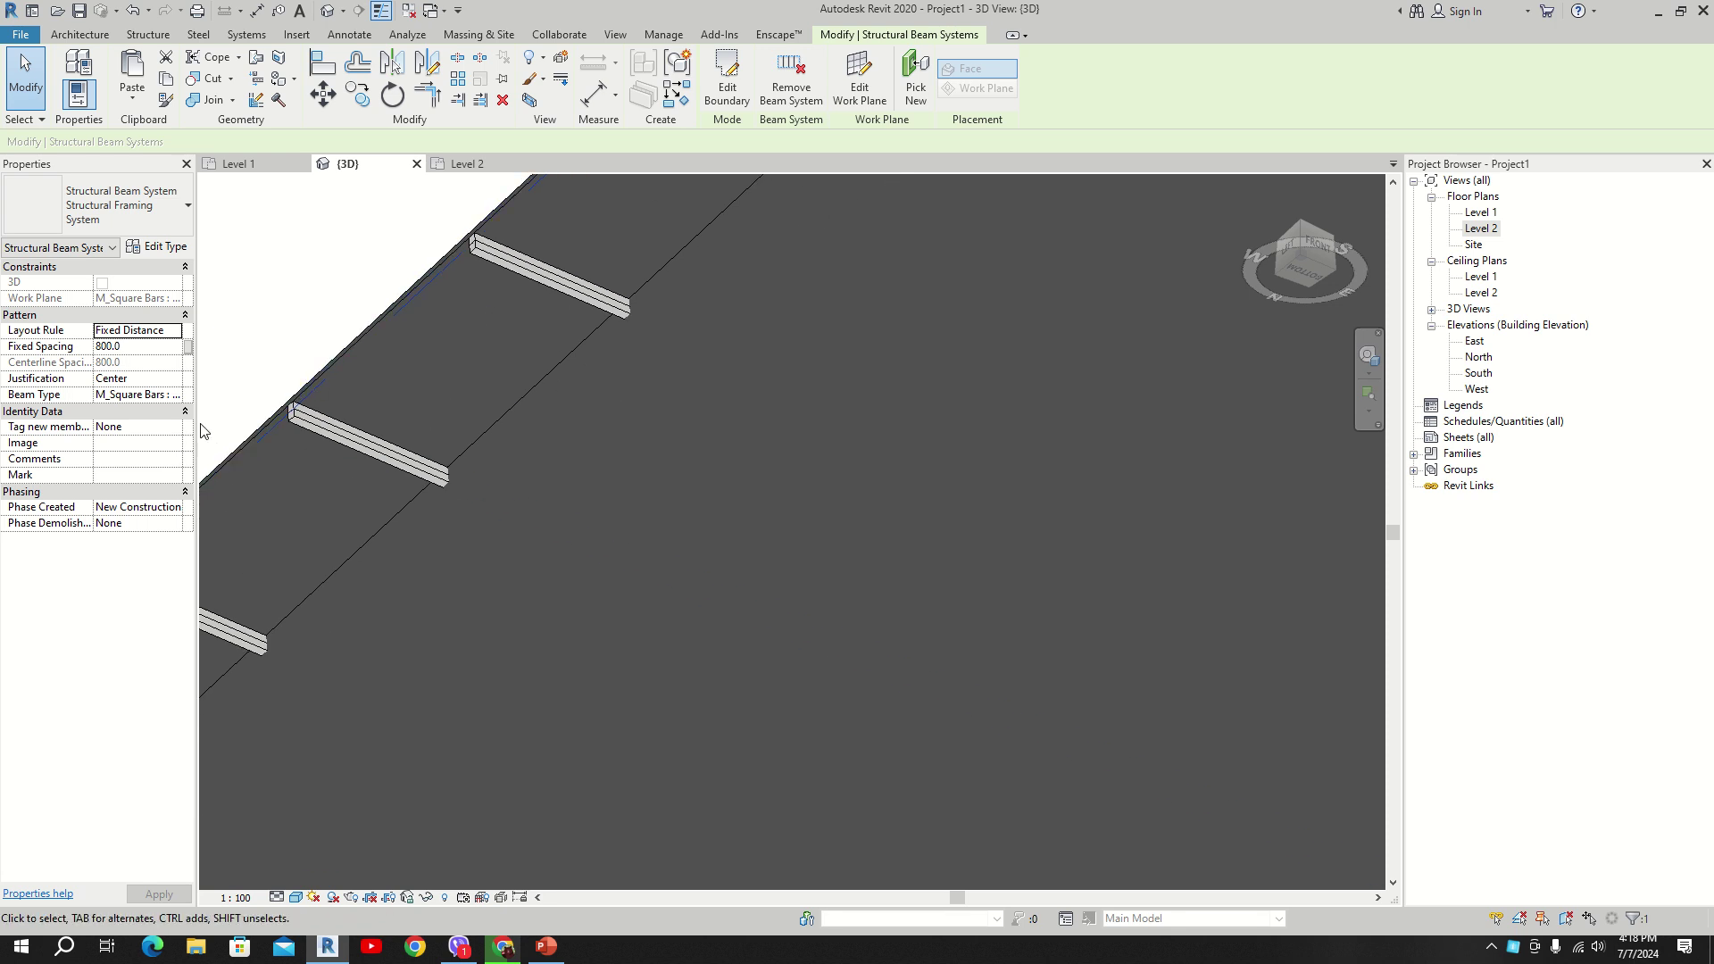
{"action": "left_click", "coordinate": [179, 402]}
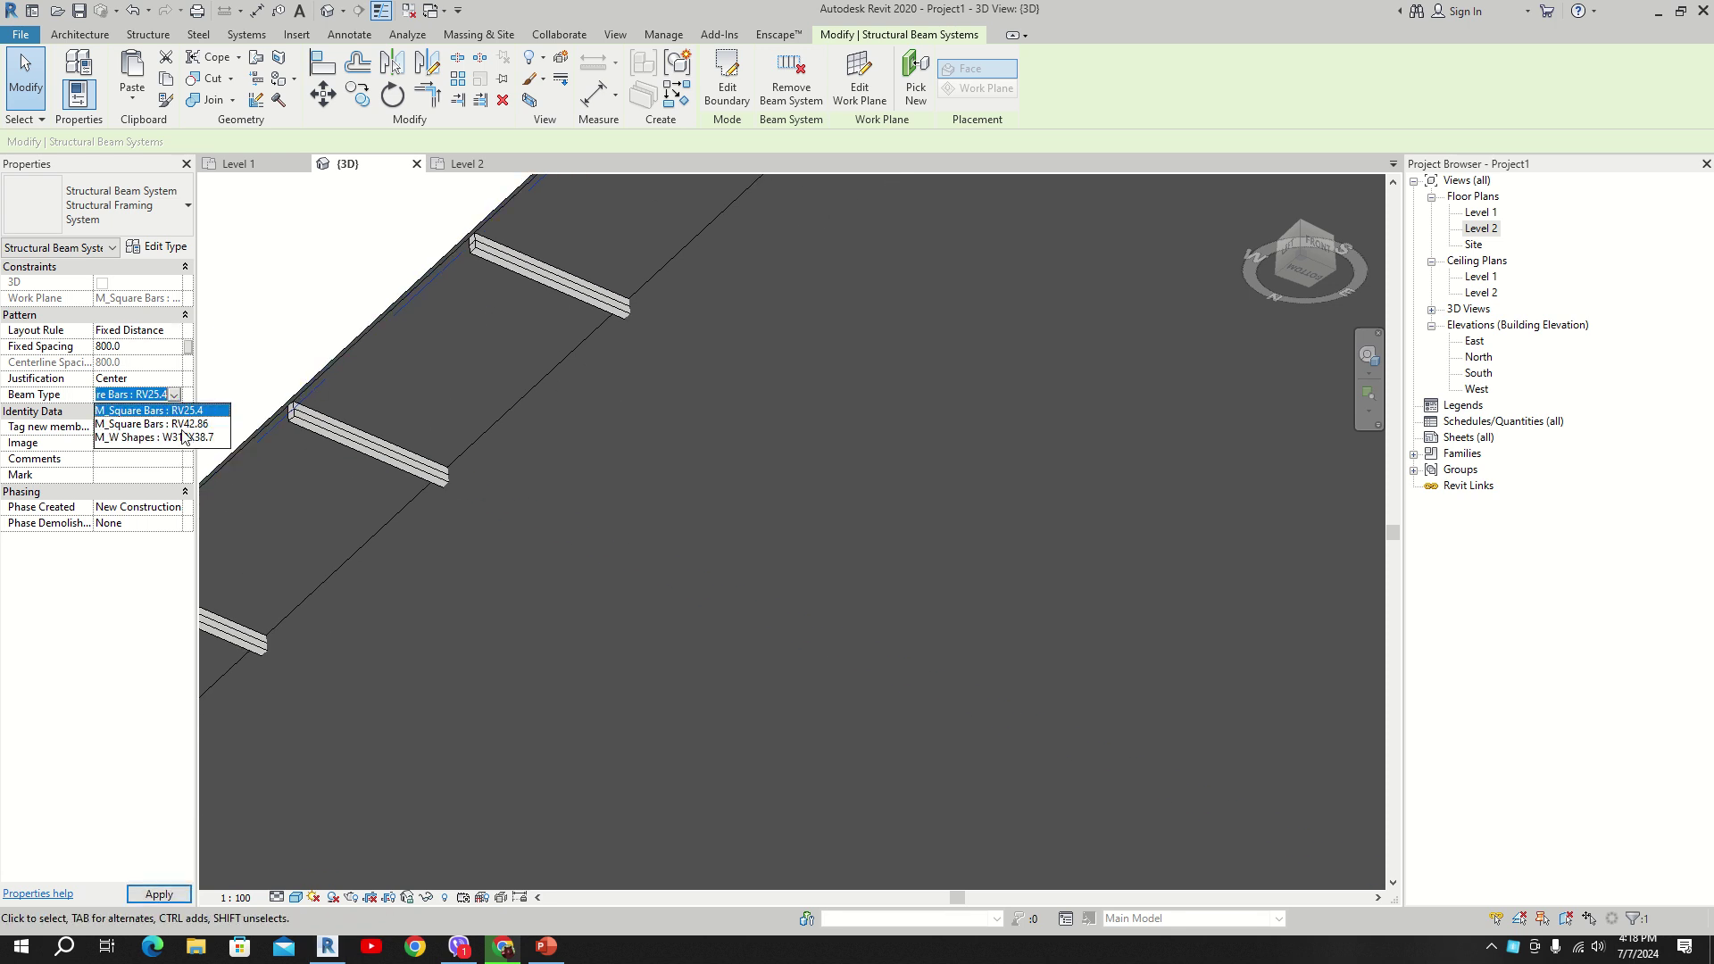
{"action": "left_click", "coordinate": [187, 425]}
{"action": "scroll", "coordinate": [582, 370], "scroll_direction": "down", "scroll_amount": 3}
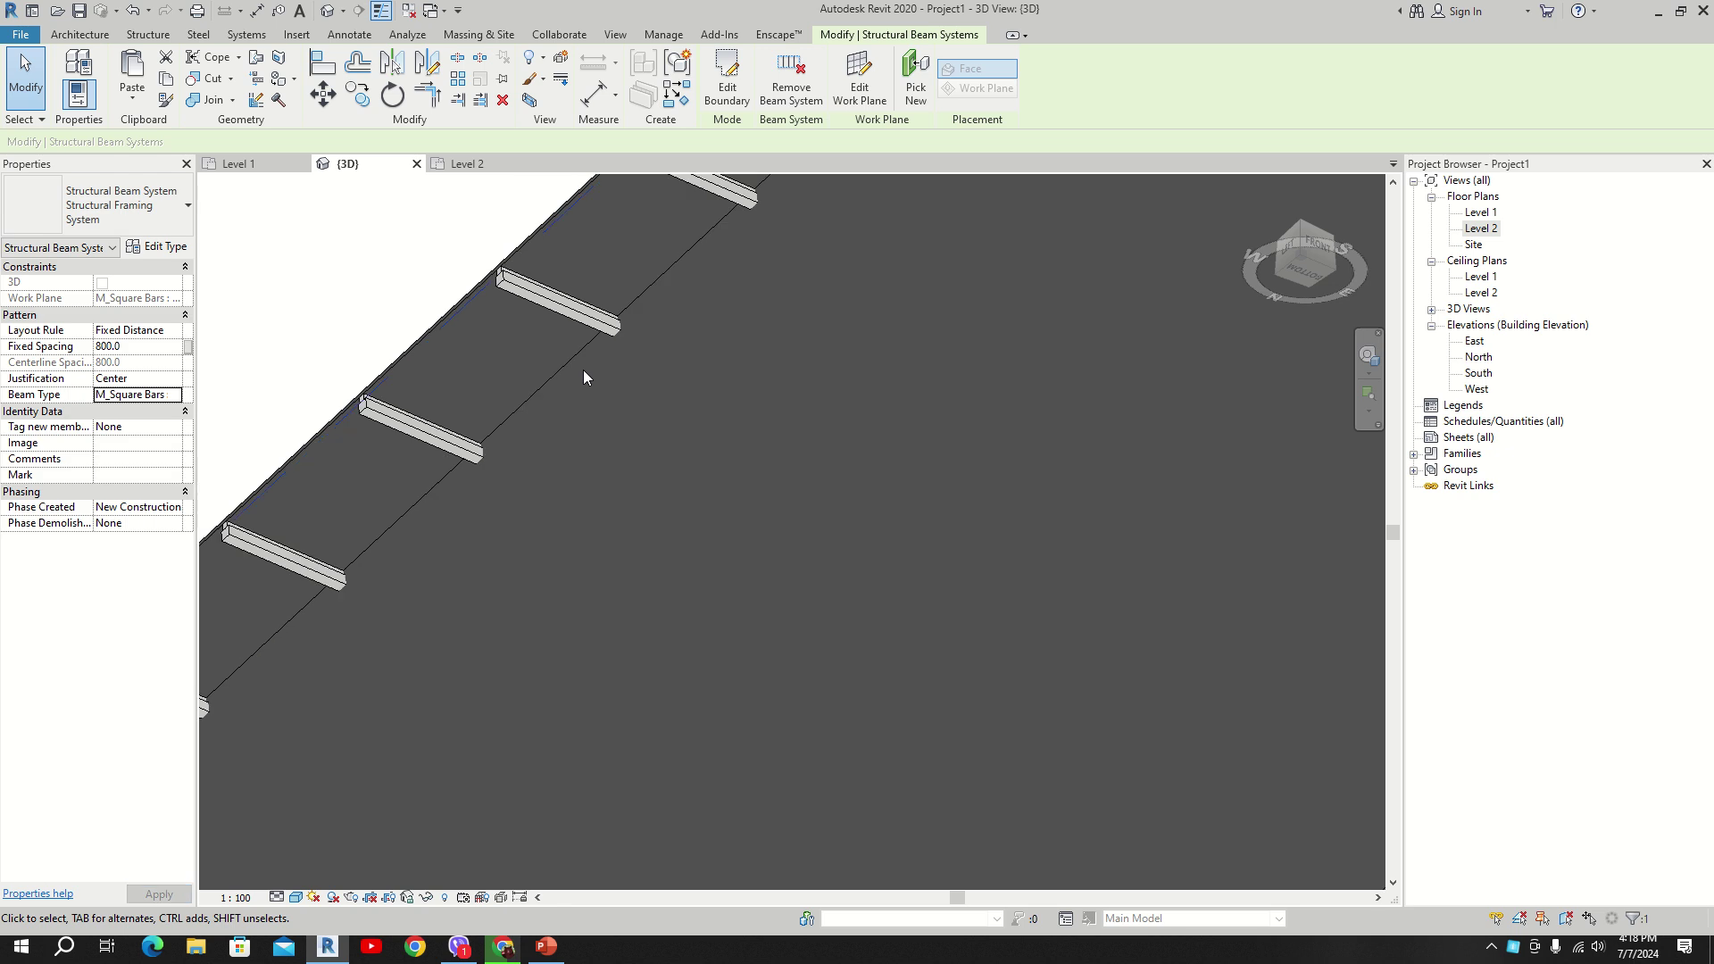
Step: Set the lower beam system's direction parallel to the roof's short west edge, crossing the upper beams, and finish the boundary edit
{"action": "scroll", "coordinate": [586, 364], "scroll_direction": "down", "scroll_amount": 2}
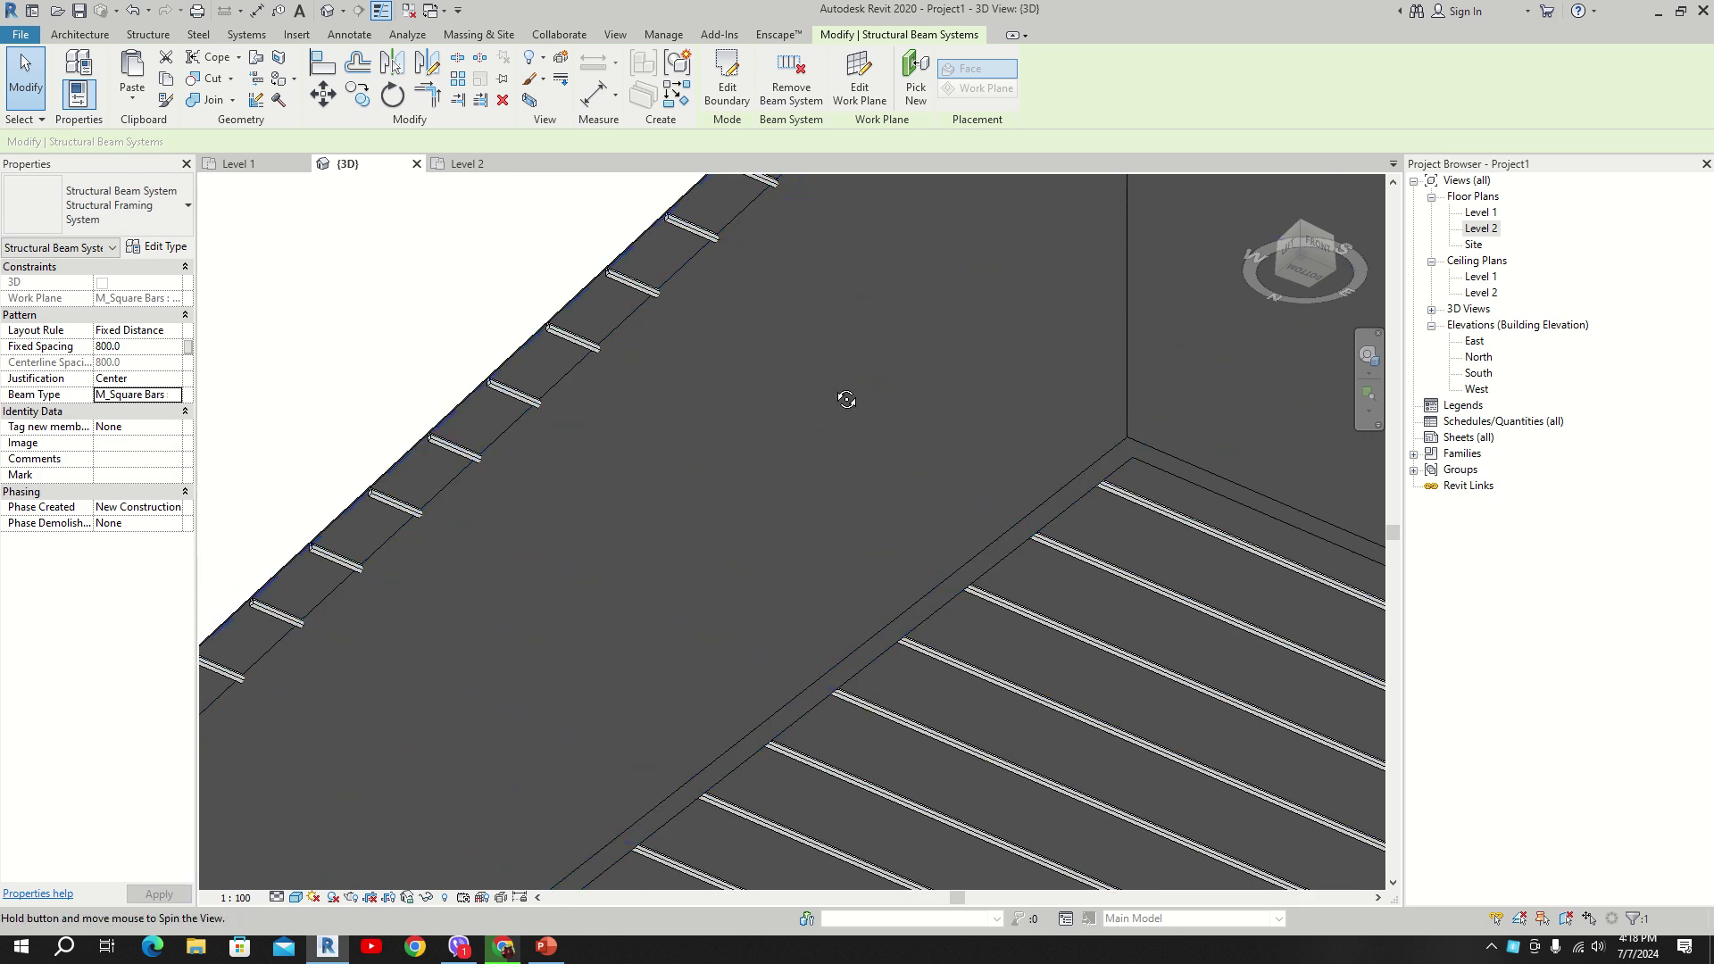
{"action": "middle_click_drag", "start_coordinate": [847, 399], "coordinate": [854, 436], "text": "shift"}
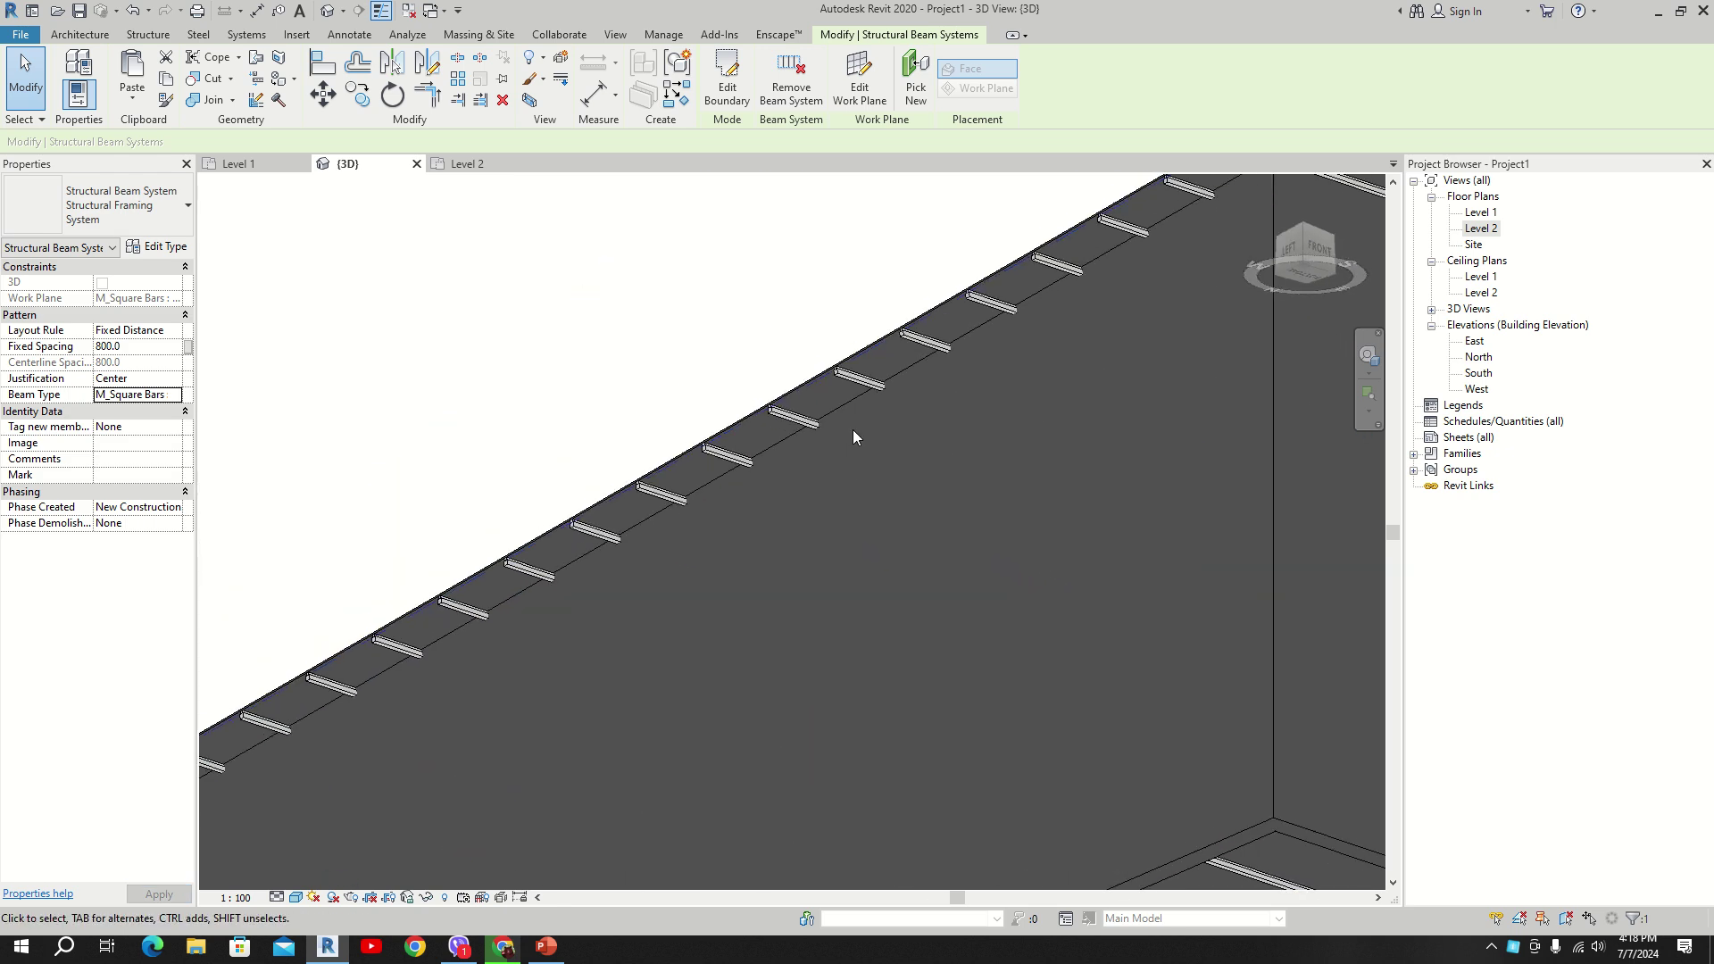
{"action": "left_click", "coordinate": [731, 92]}
{"action": "left_click", "coordinate": [795, 89]}
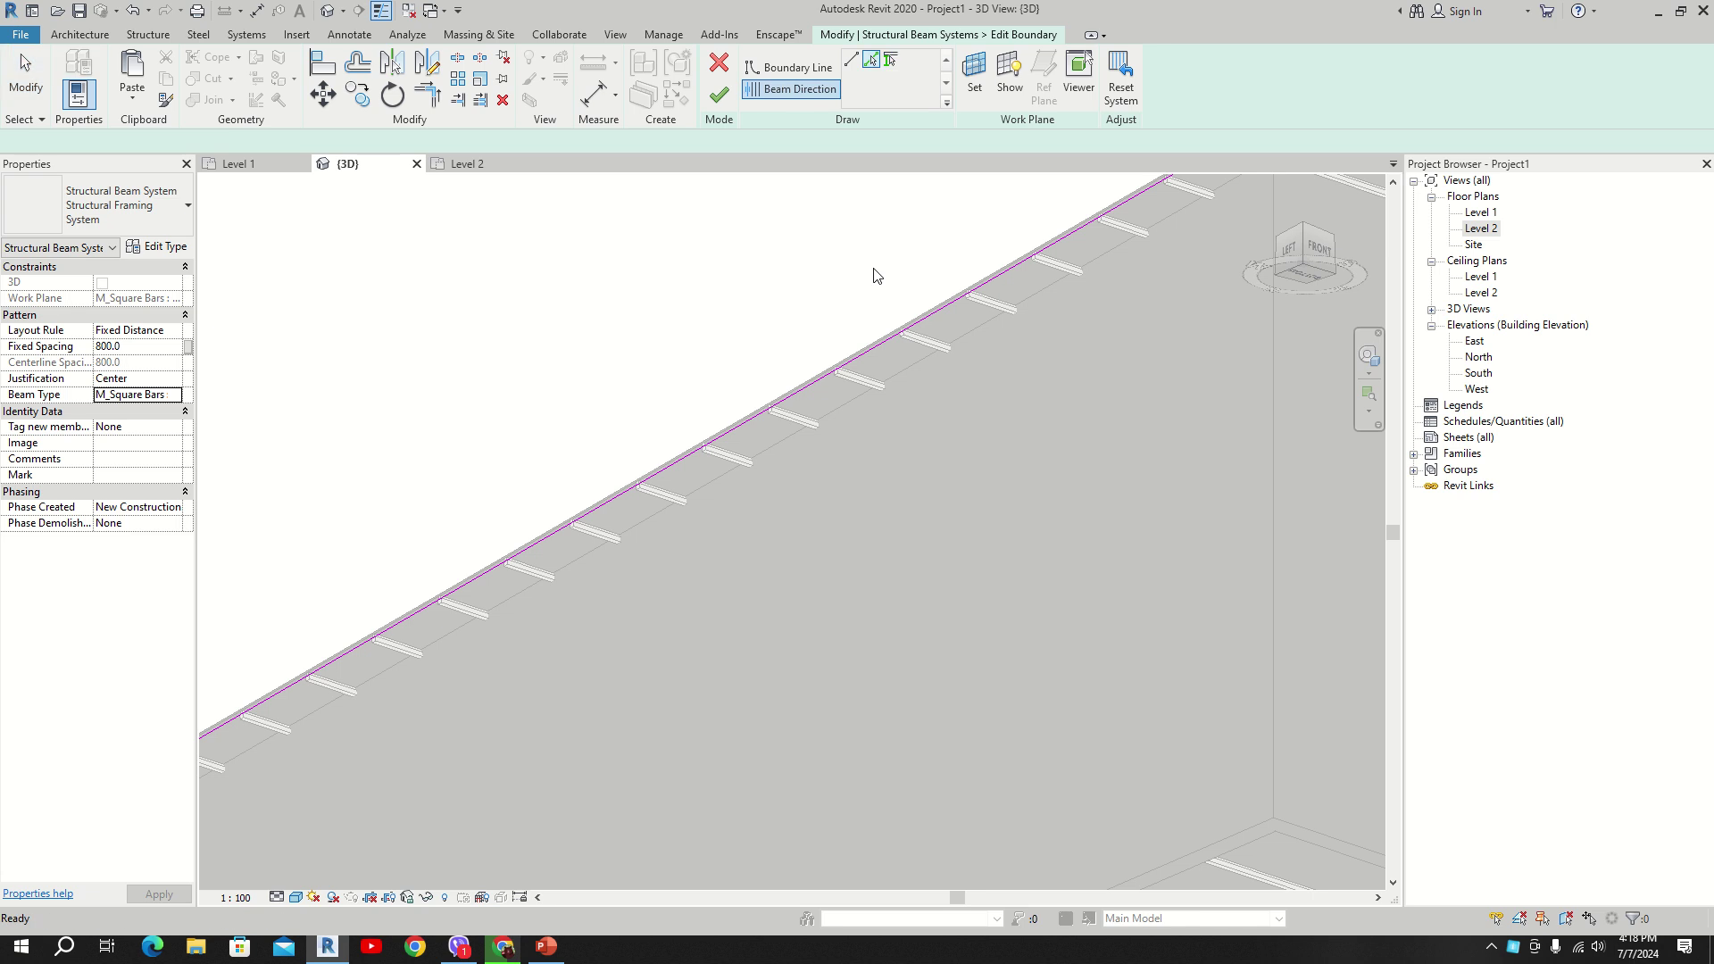
{"action": "middle_click_drag", "start_coordinate": [1021, 470], "coordinate": [968, 391]}
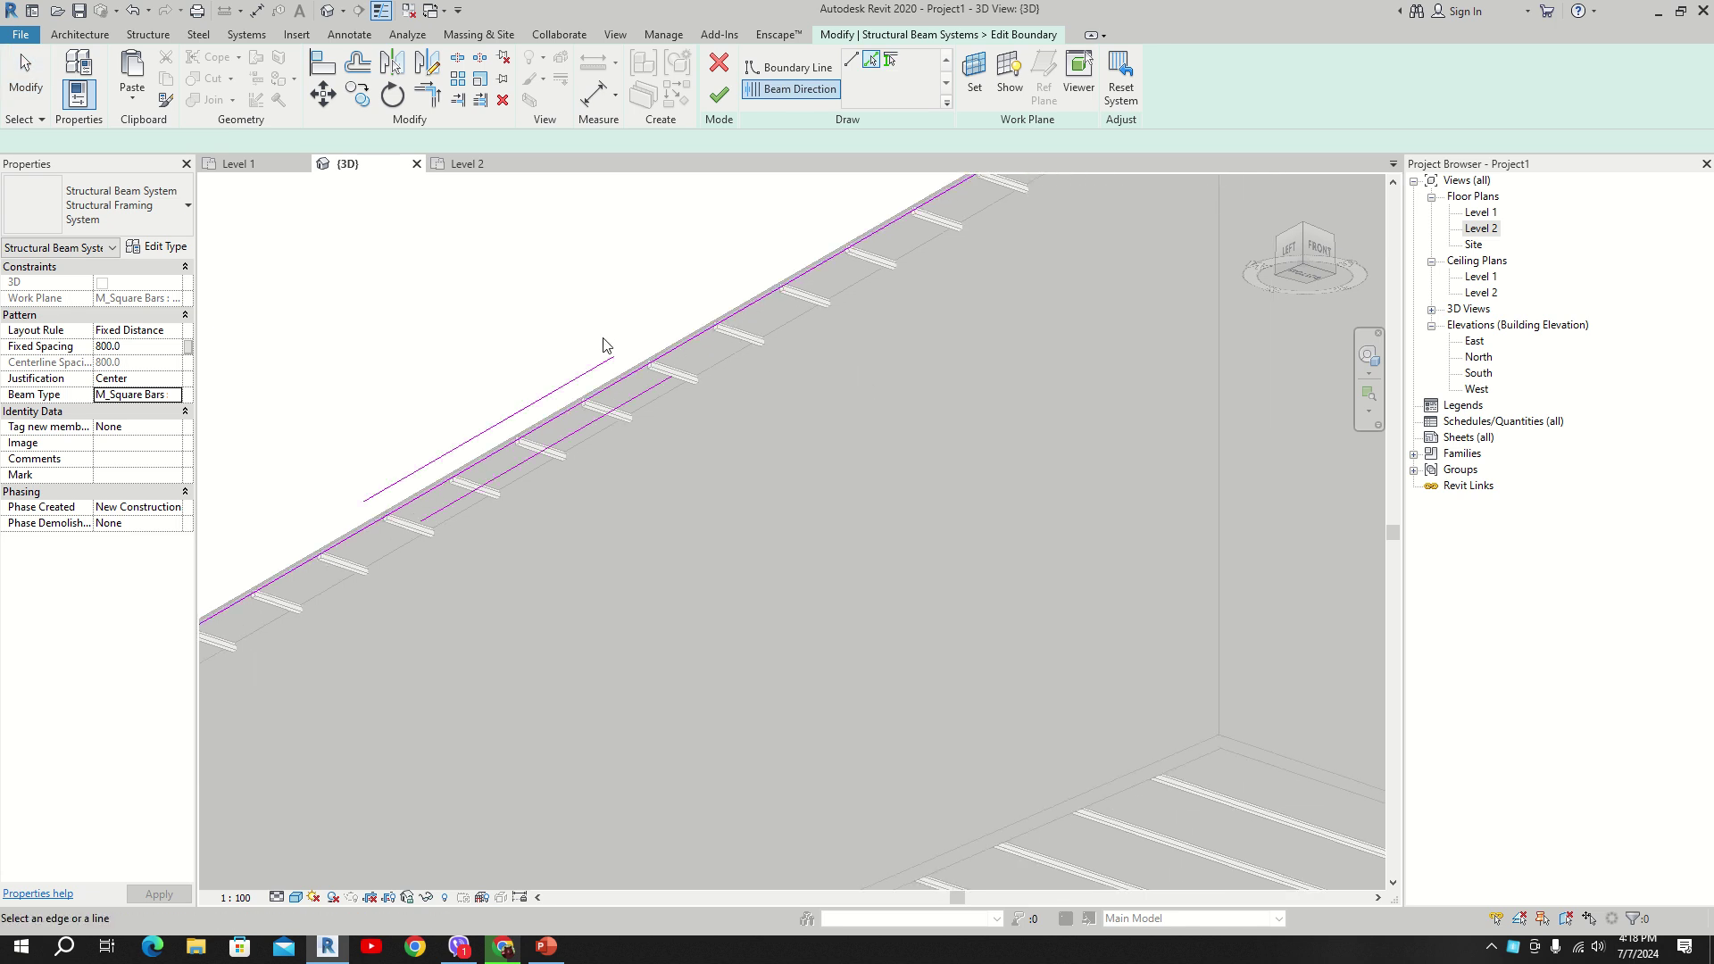
{"action": "scroll", "coordinate": [613, 341], "scroll_direction": "down", "scroll_amount": 4}
{"action": "left_click", "coordinate": [830, 227]}
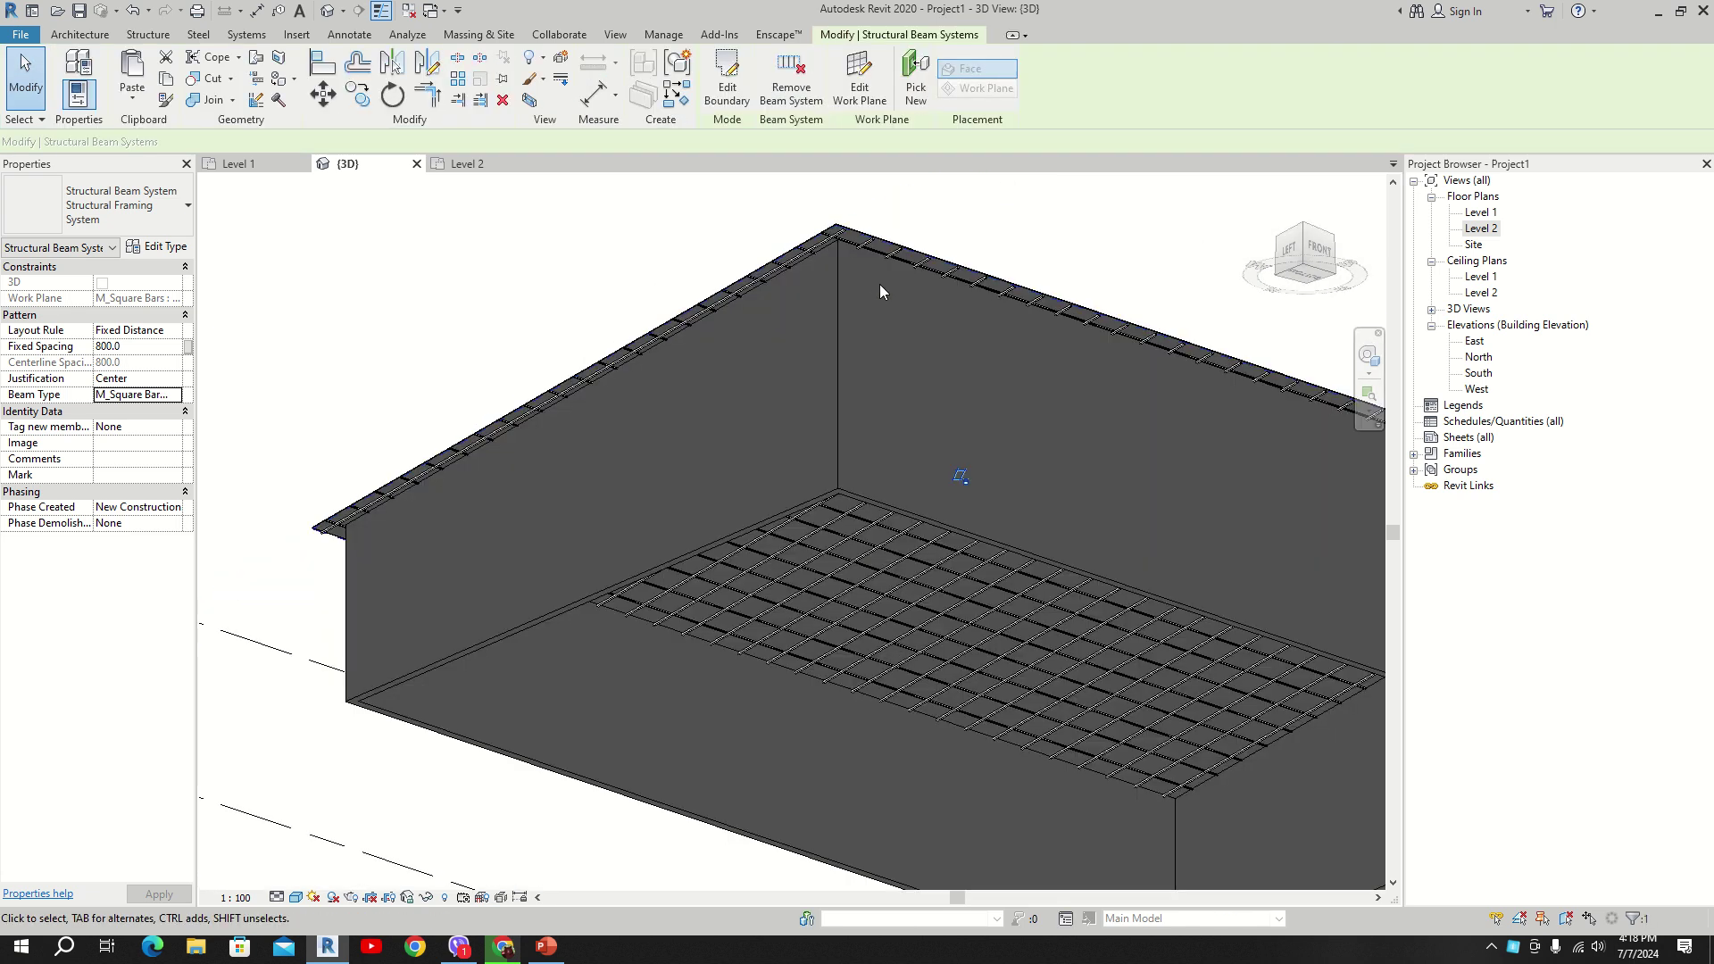
{"action": "middle_click_drag", "start_coordinate": [1019, 427], "coordinate": [661, 616], "text": "shift"}
{"action": "scroll", "coordinate": [768, 553], "scroll_direction": "down", "scroll_amount": 5}
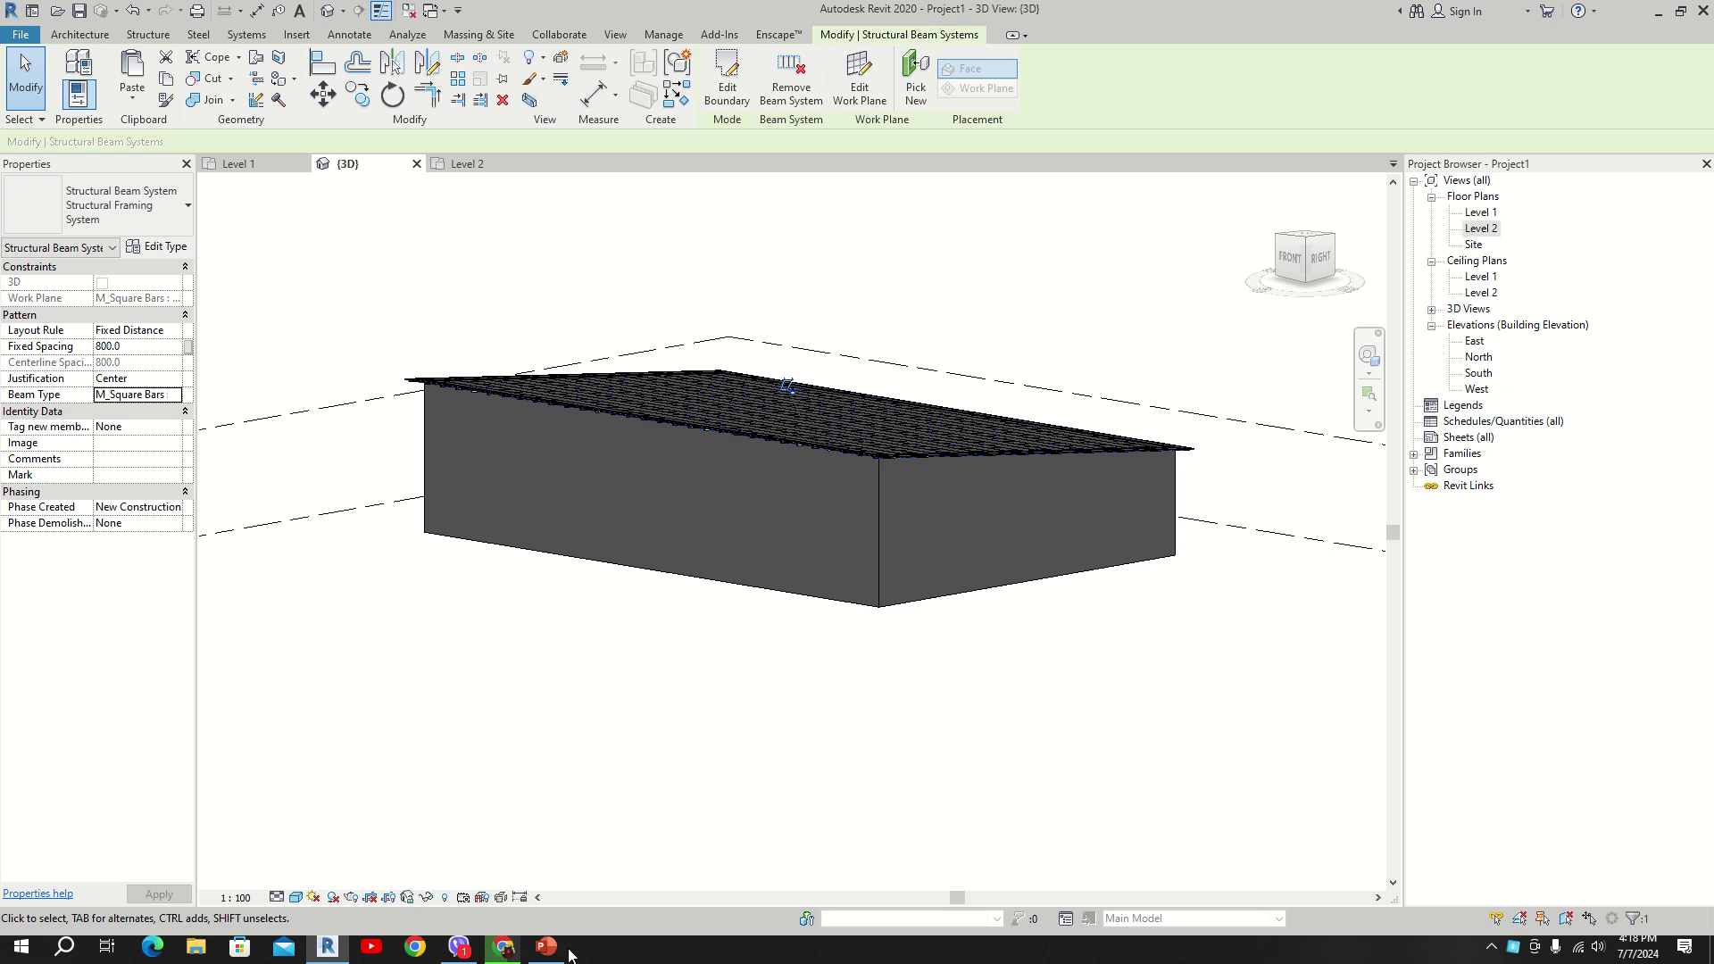
{"action": "left_click", "coordinate": [547, 948]}
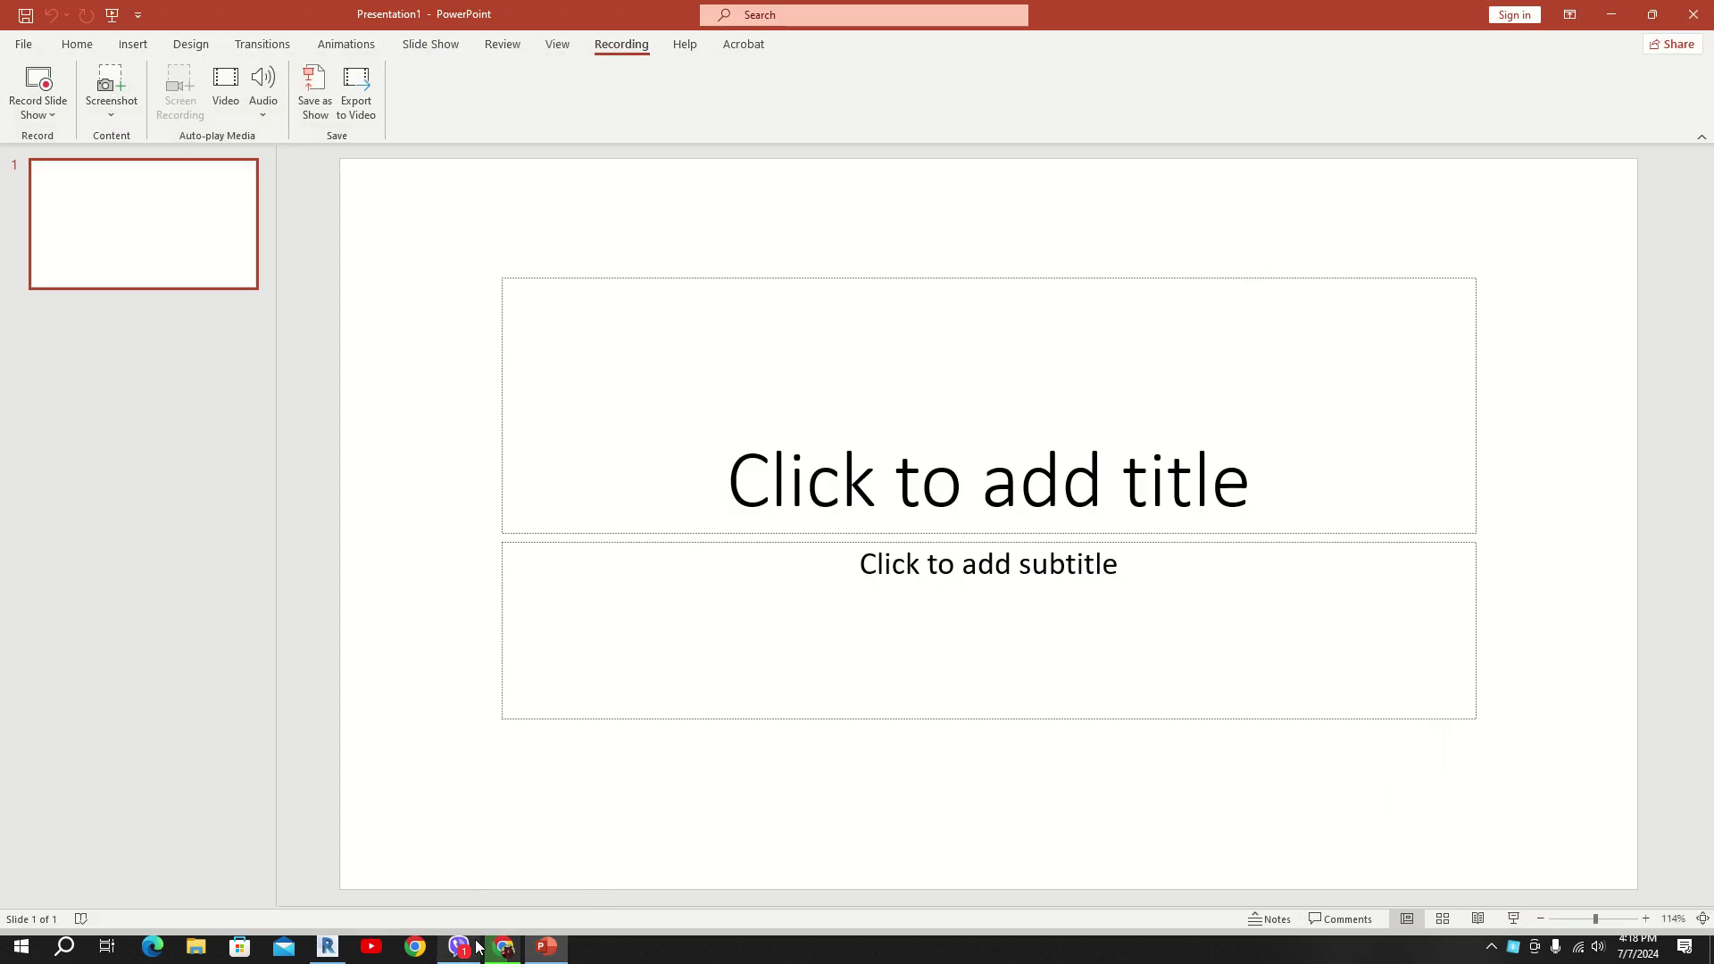
{"action": "left_click", "coordinate": [327, 947]}
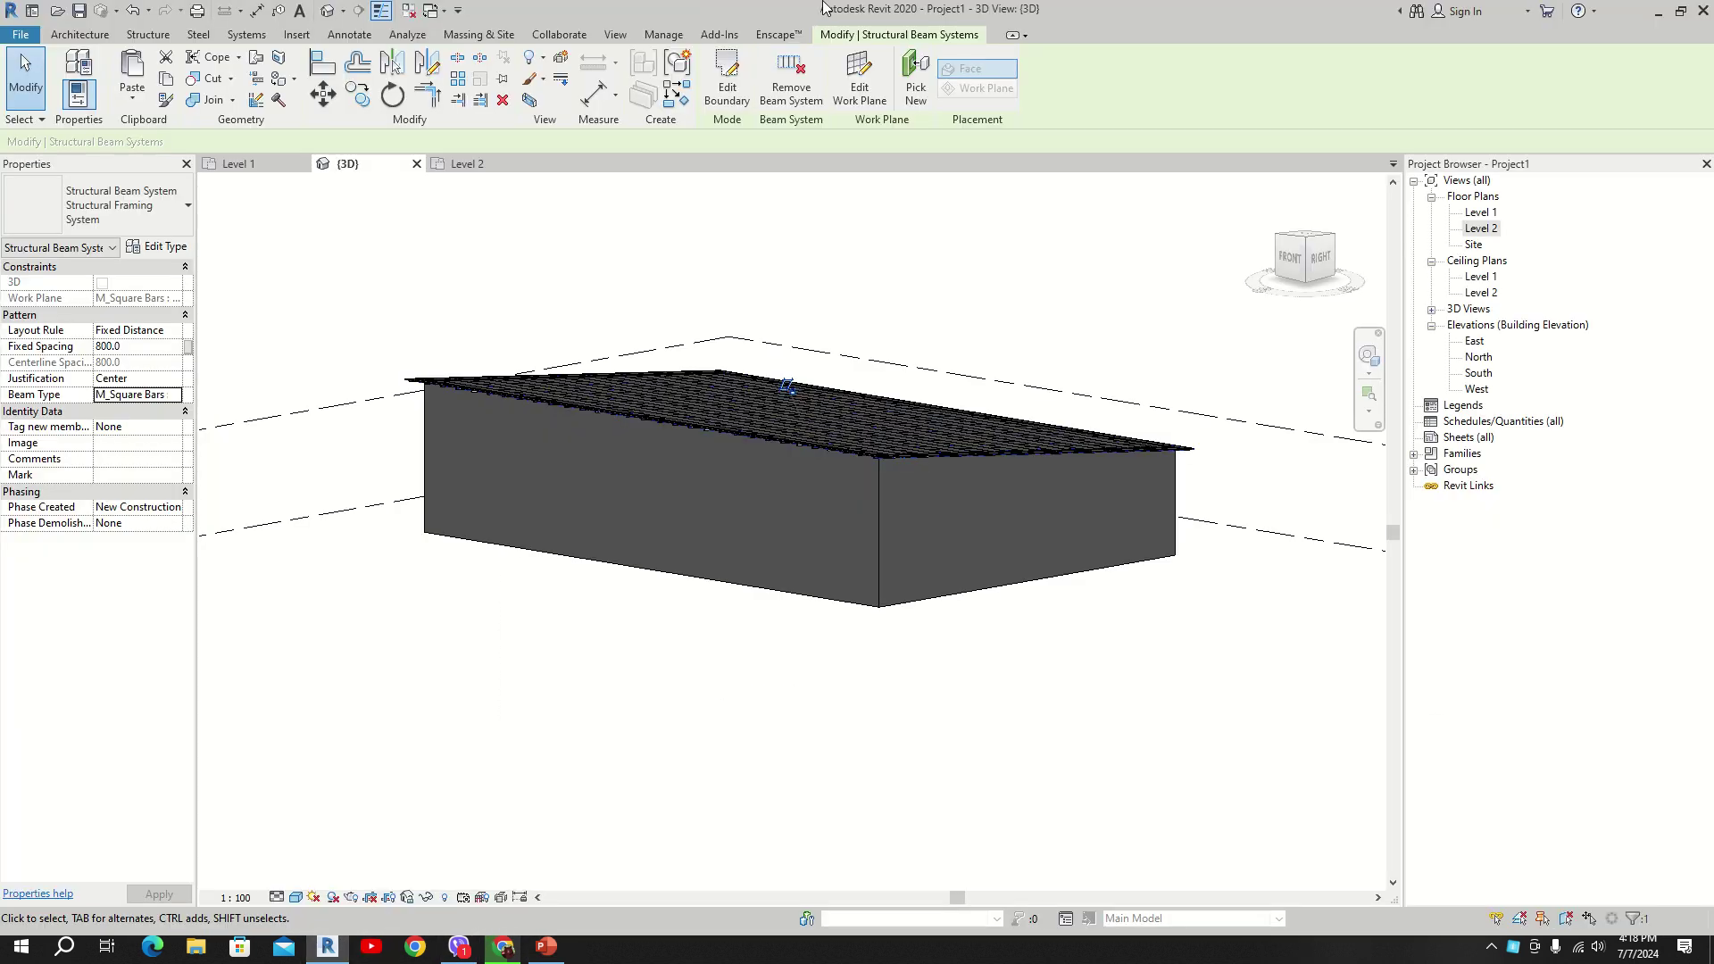